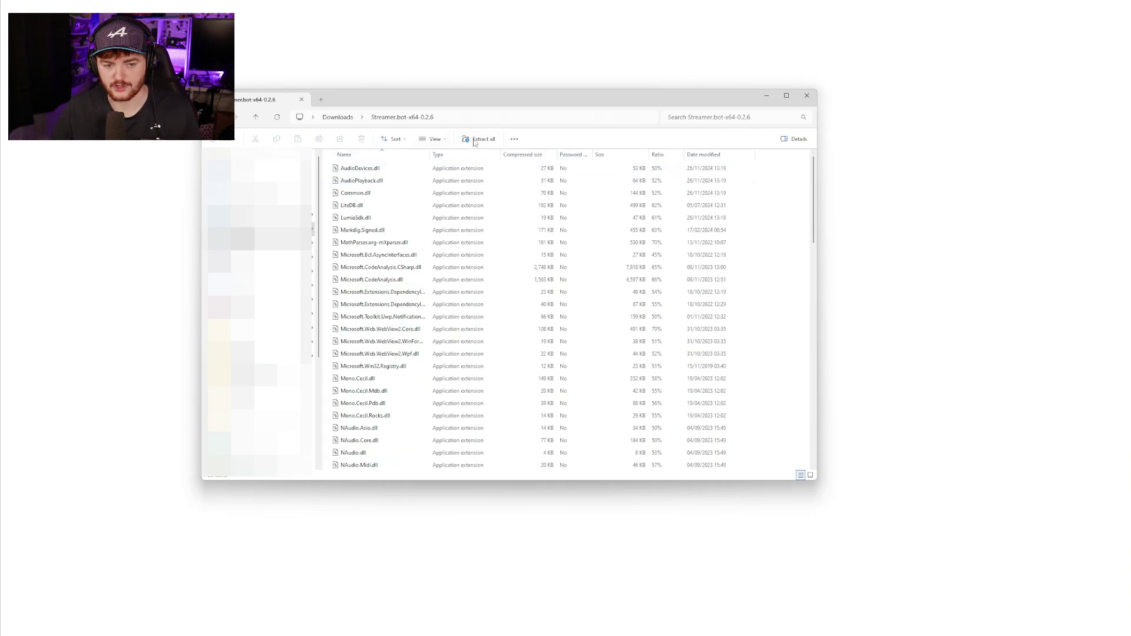
scroll(441, 286, "down", 10)
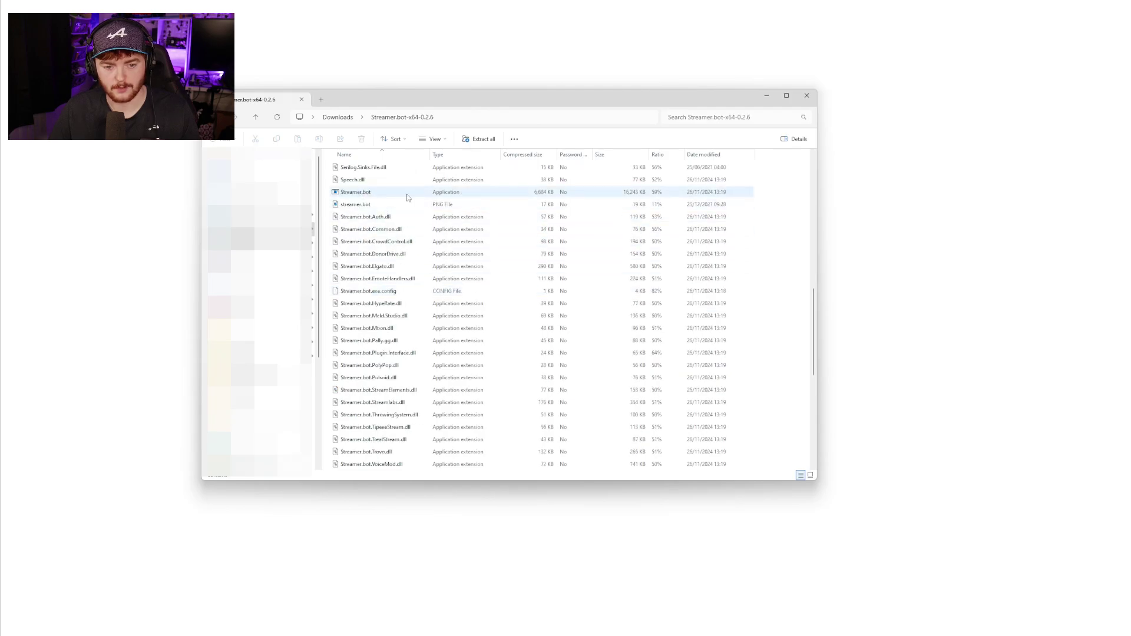
- Launch Streamer.bot.exe from the downloaded archive folder
double_click(407, 197)
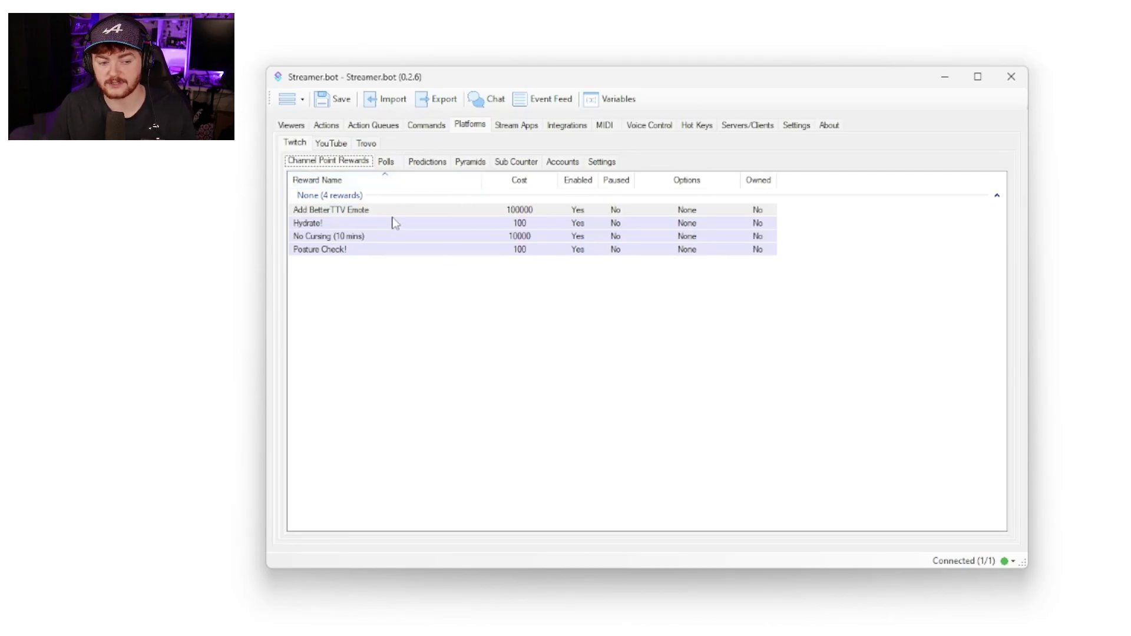
- Show the YouTube broadcaster and bot account panel on the Platforms tab
left_click(331, 143)
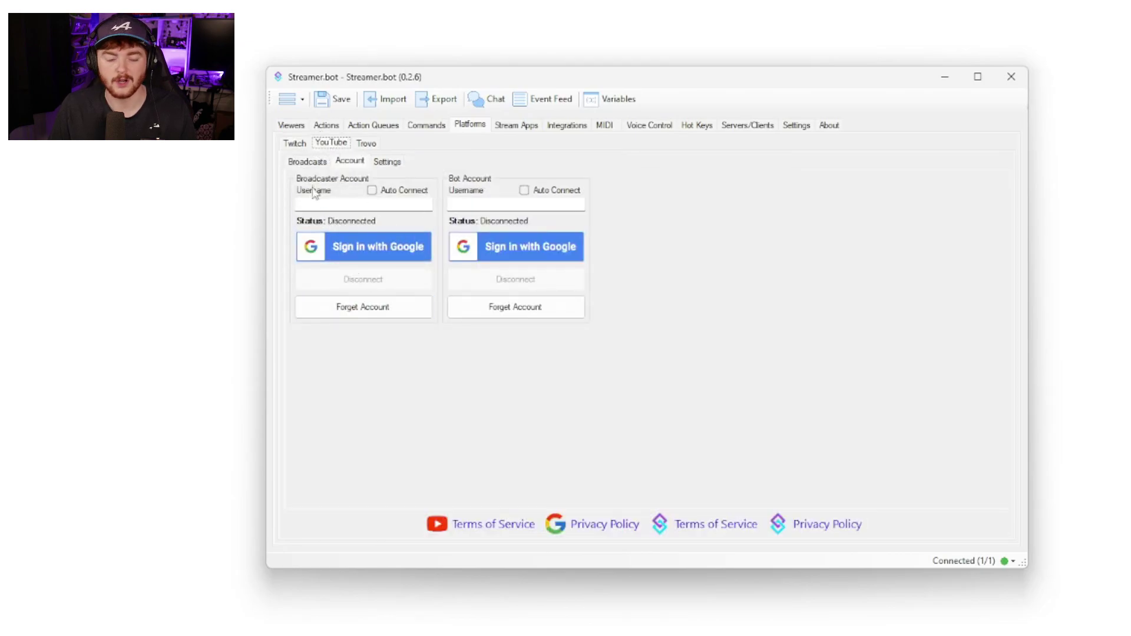
- View the Trovo account settings on the Platforms tab
left_click(365, 144)
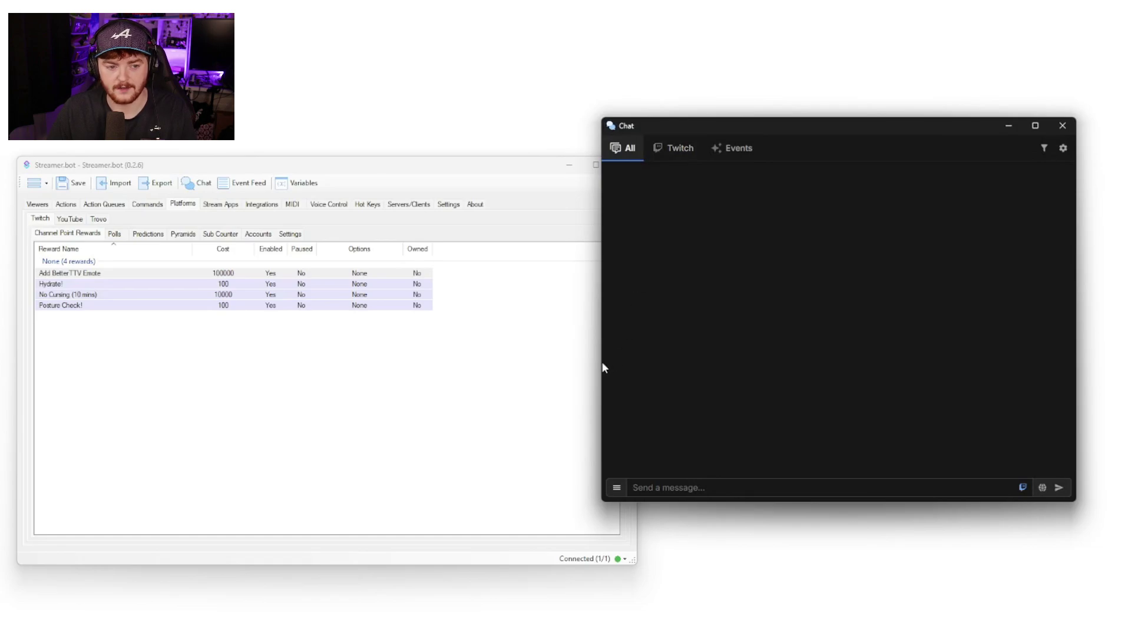
- Move the chat window aside and switch to the empty Actions list
left_click_drag(820, 127, 866, 143)
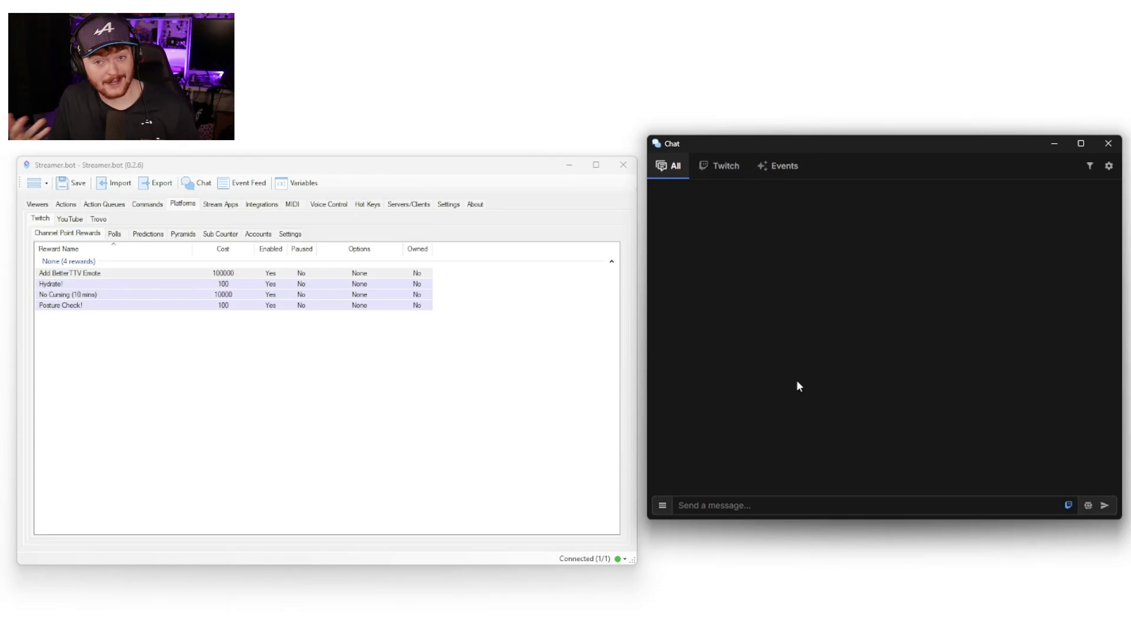
left_click(66, 204)
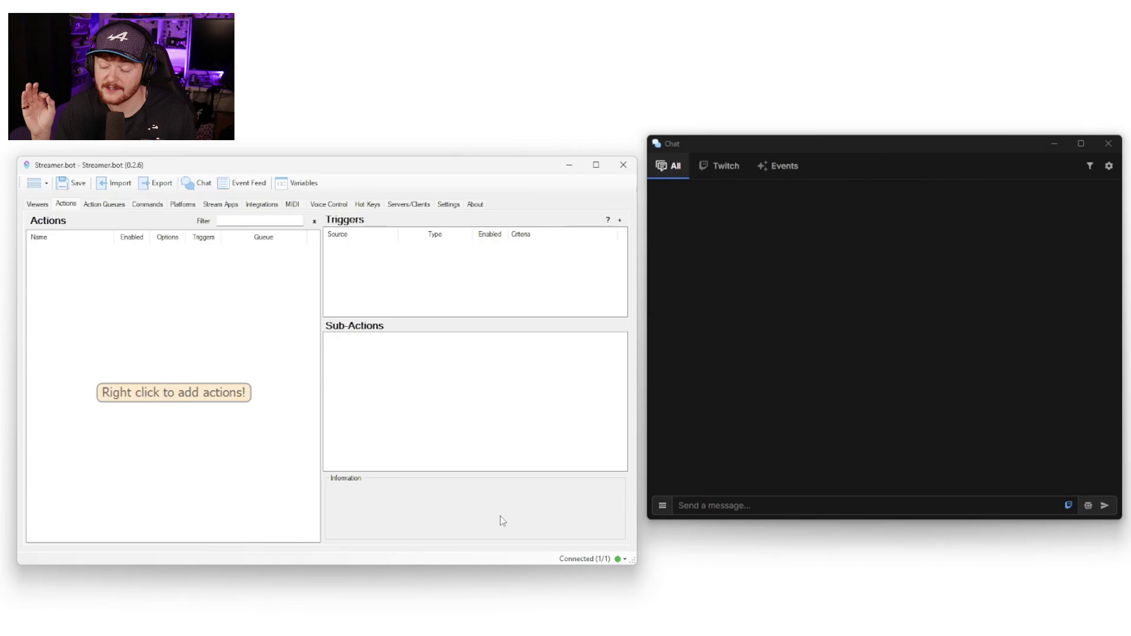
- Add a new action named 'YouTube Link'
right_click(222, 435)
left_click(249, 441)
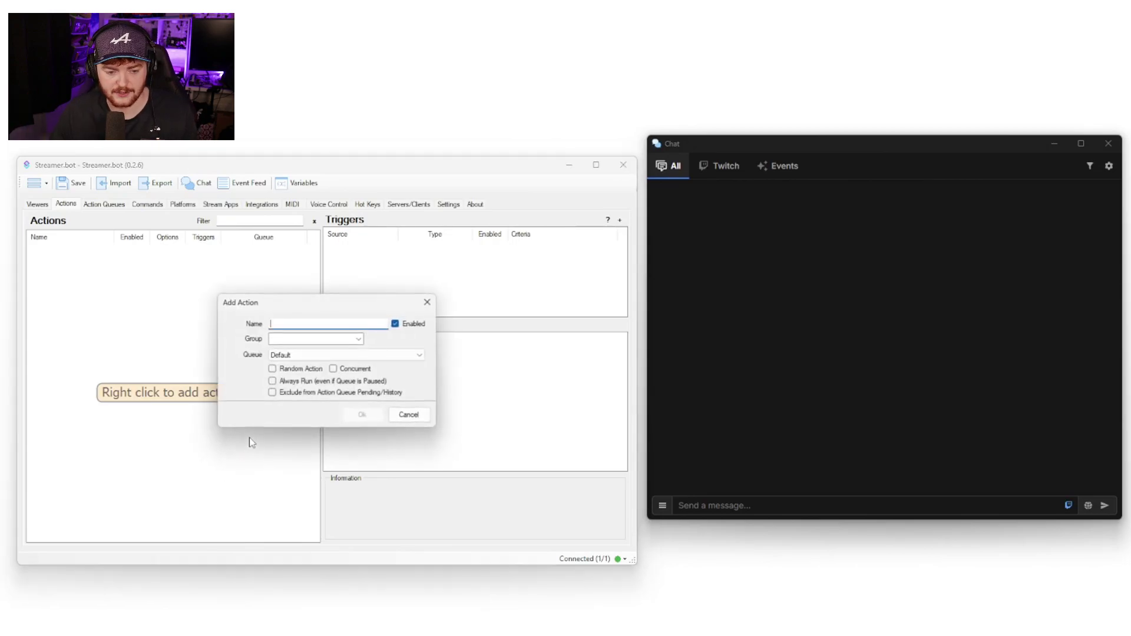
type("YouTube Link")
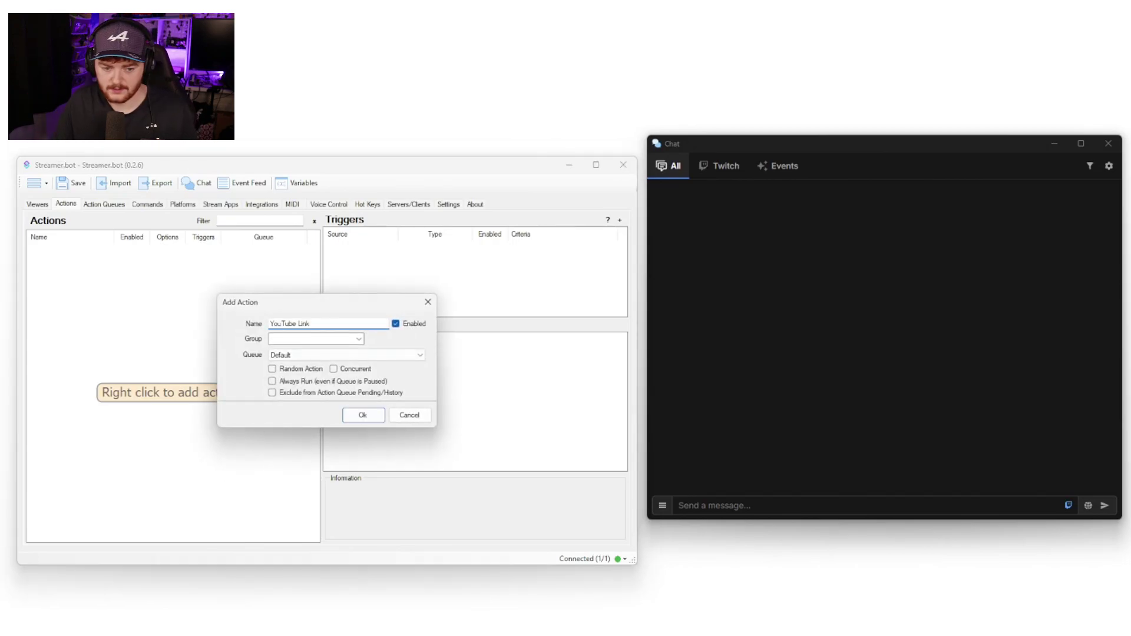
left_click(363, 416)
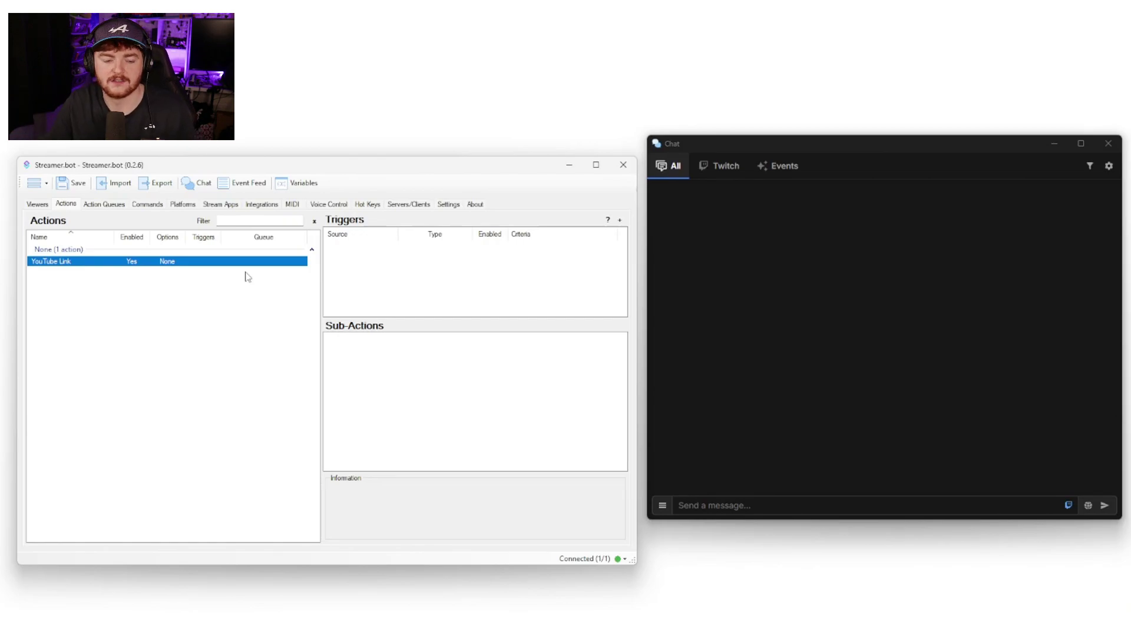
right_click(392, 359)
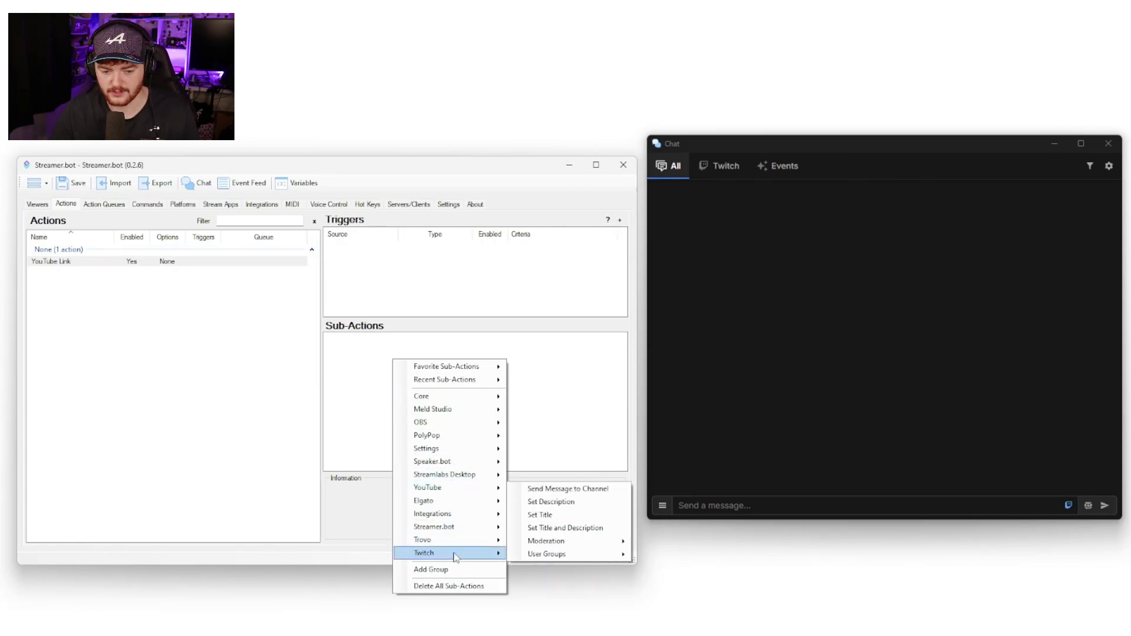
mouse_move(425, 553)
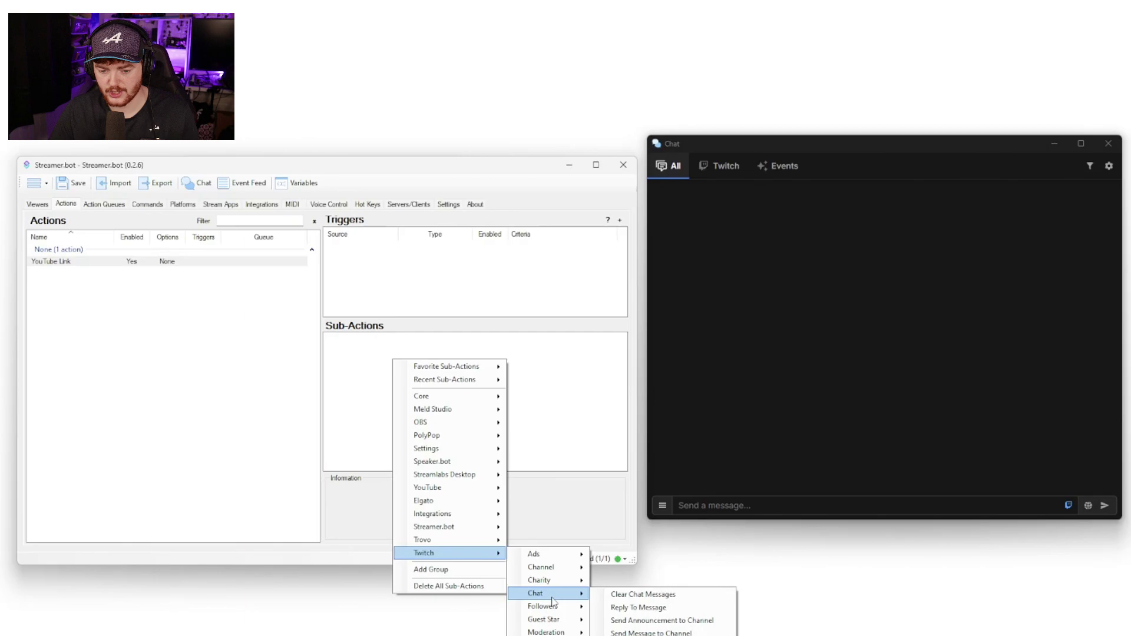
mouse_move(536, 592)
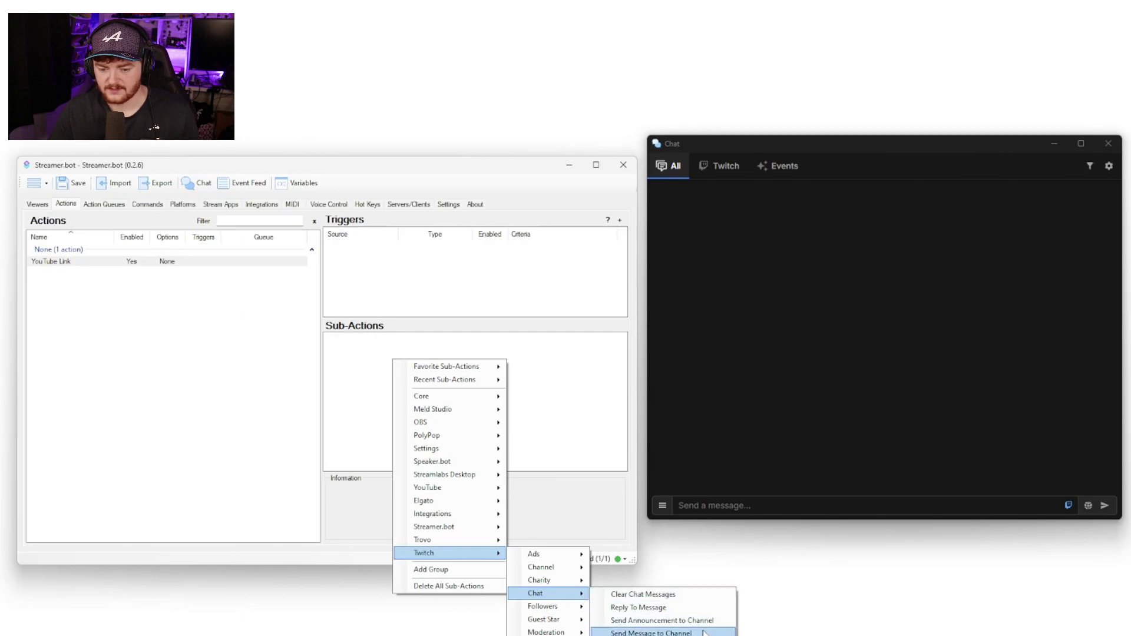
left_click(702, 631)
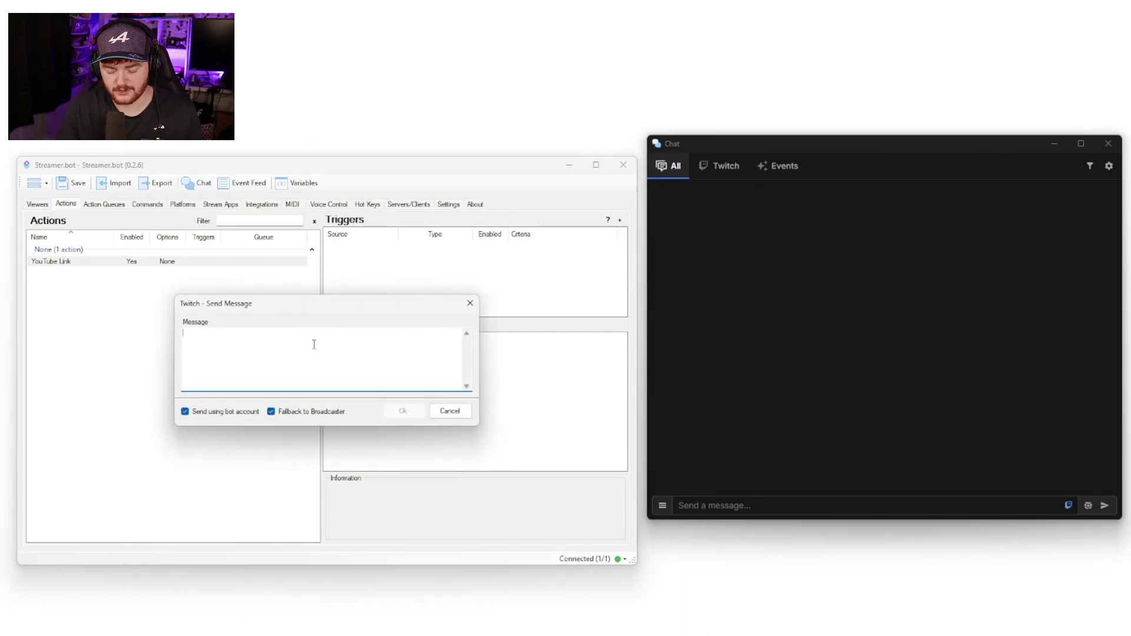
type("youtube.com/@channel")
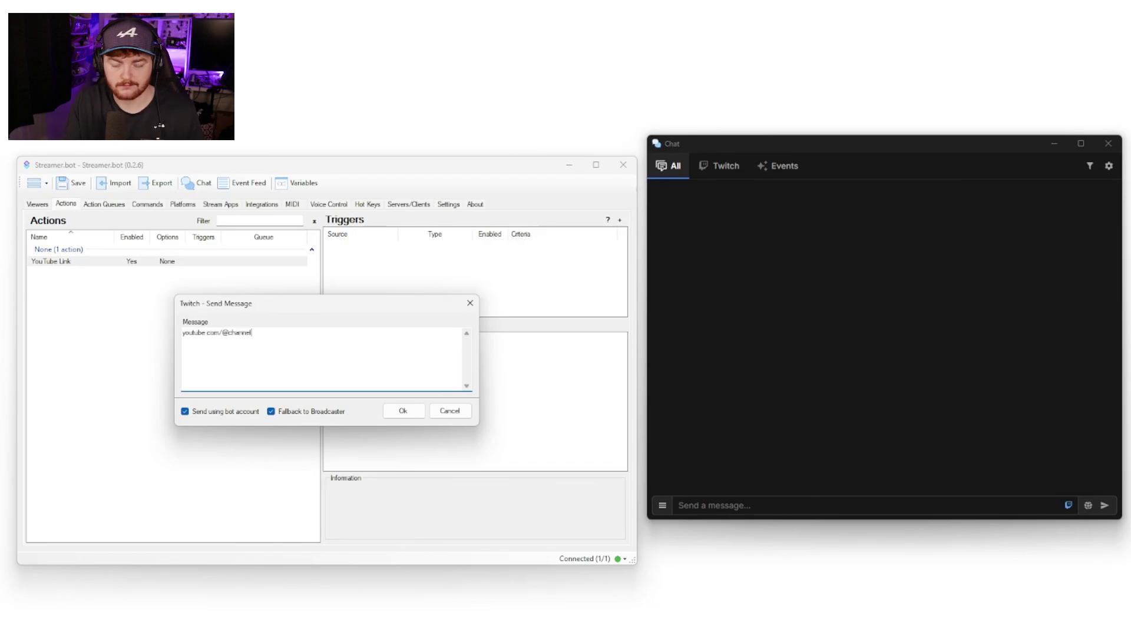
key("Return")
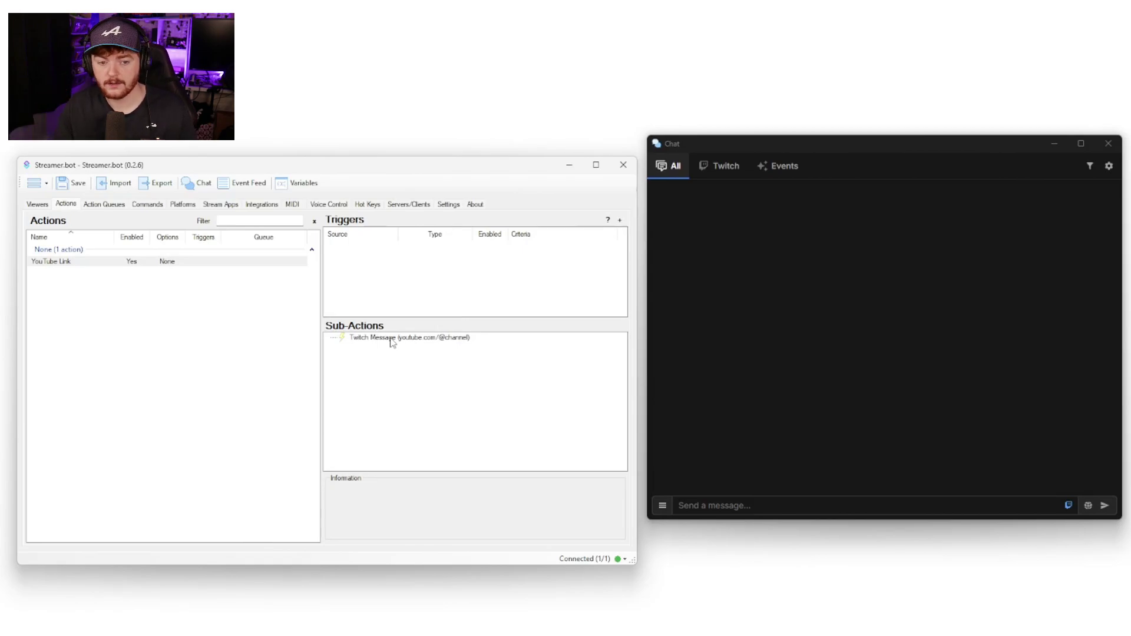
- Add a Command Triggered trigger to the YouTube Link action
right_click(399, 268)
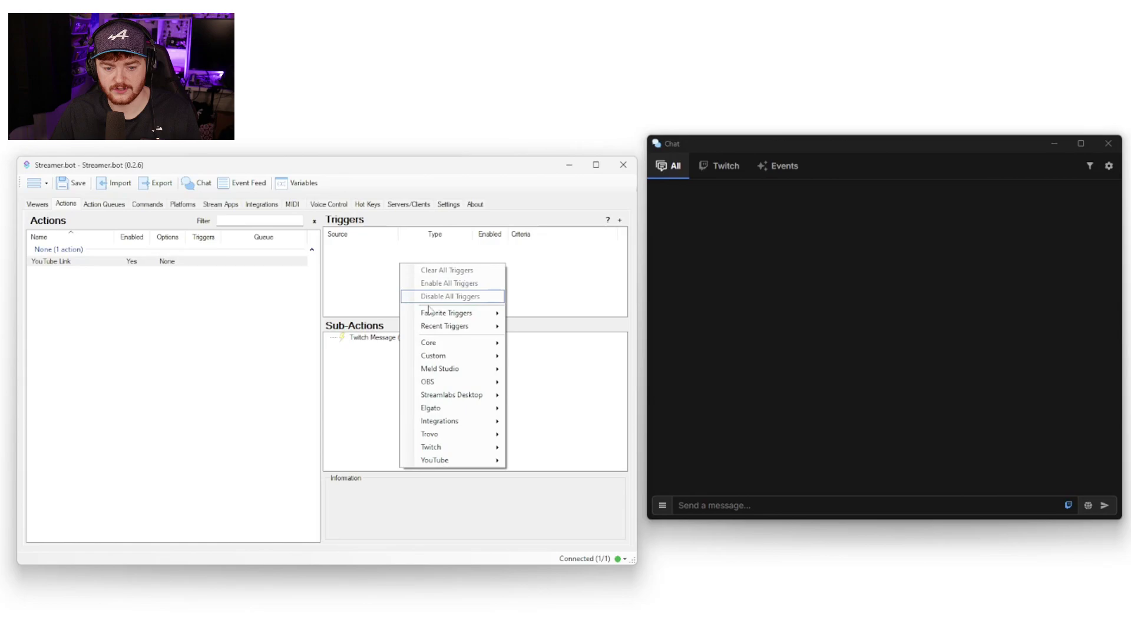
left_click(367, 270)
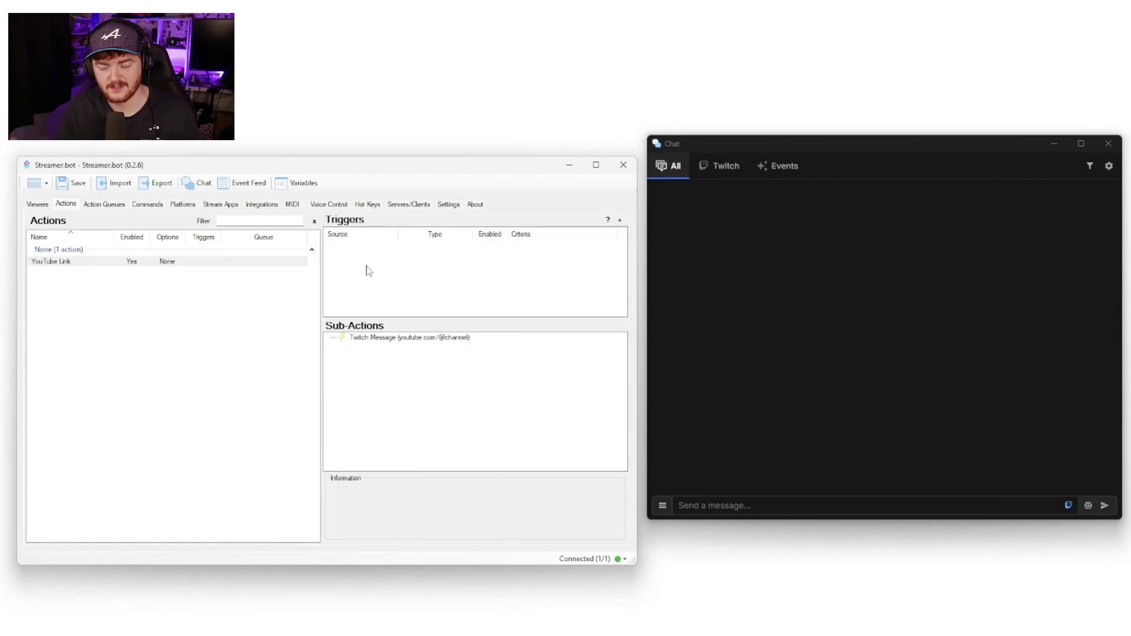
right_click(367, 271)
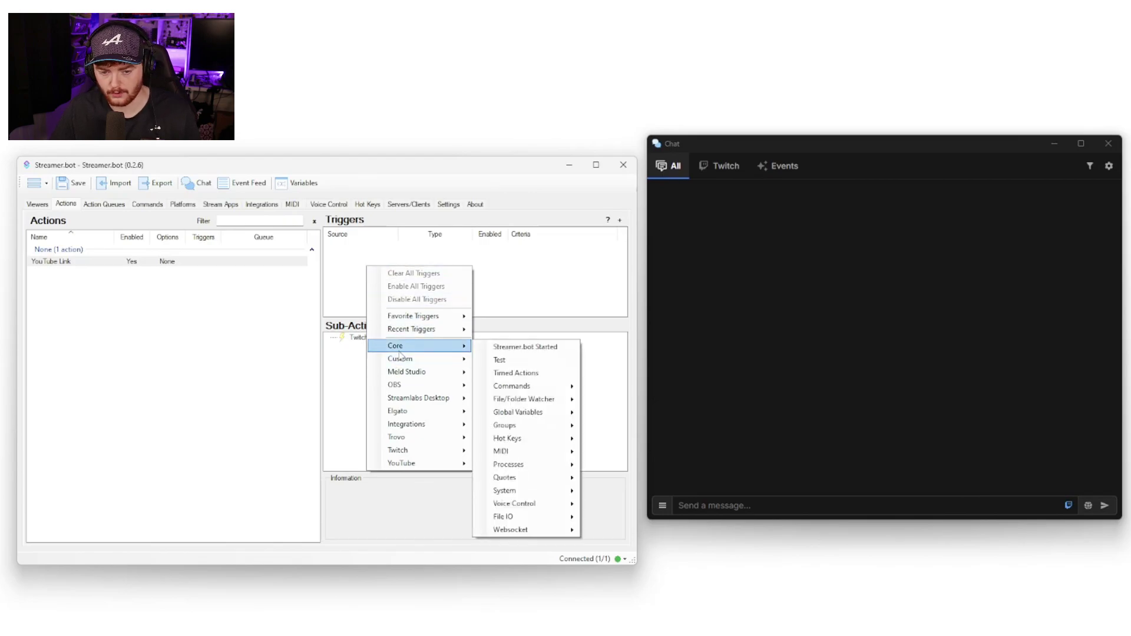
mouse_move(394, 345)
mouse_move(512, 386)
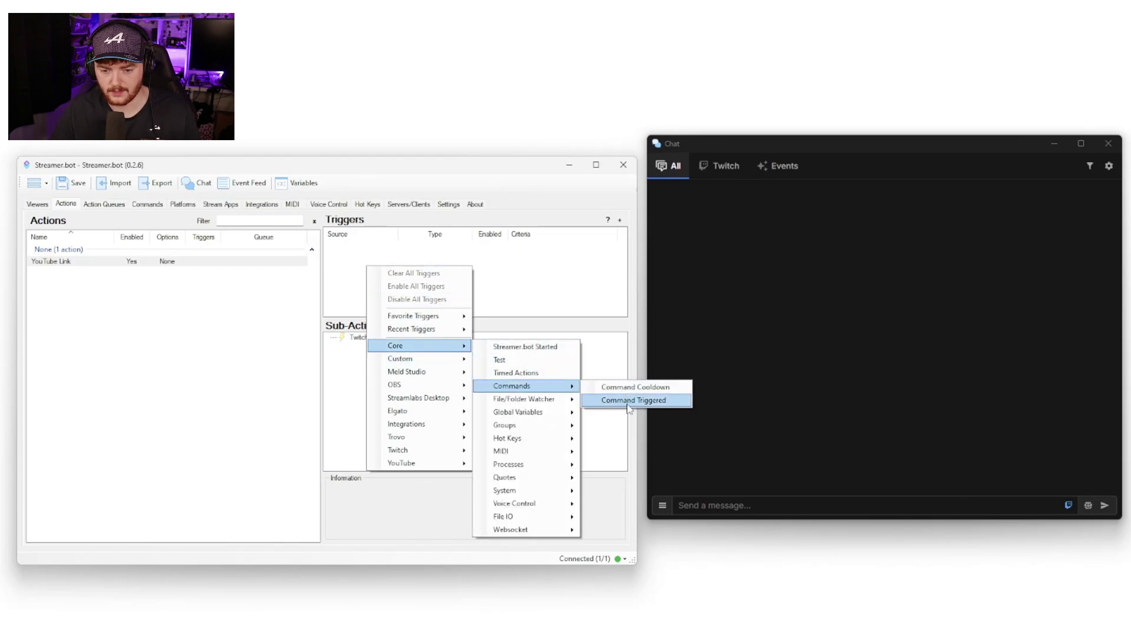
left_click(629, 405)
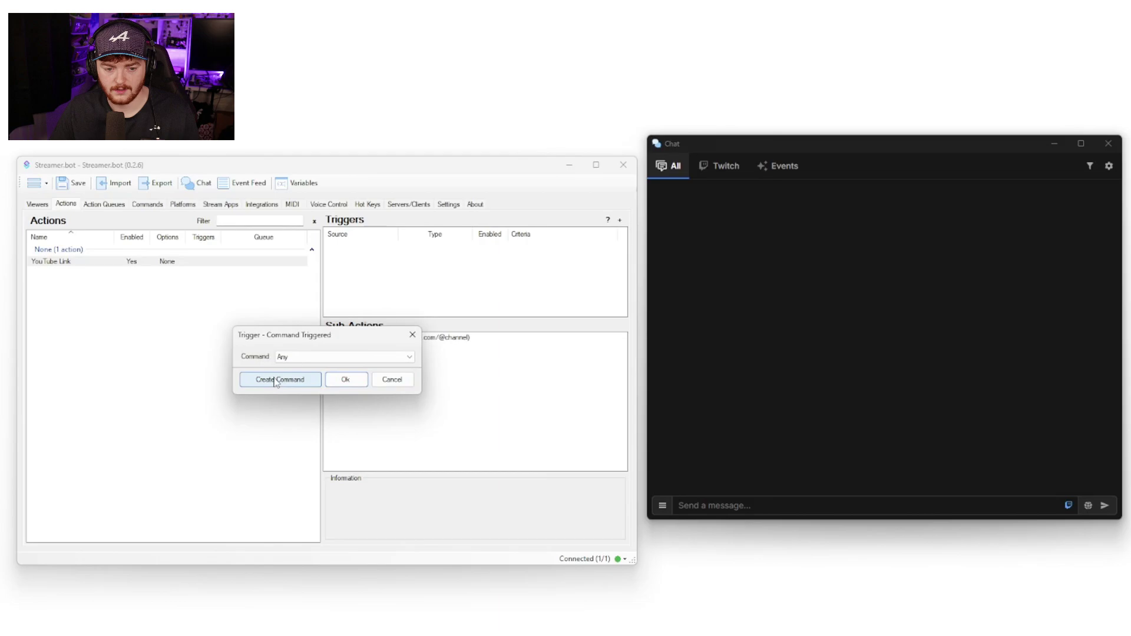
left_click(303, 357)
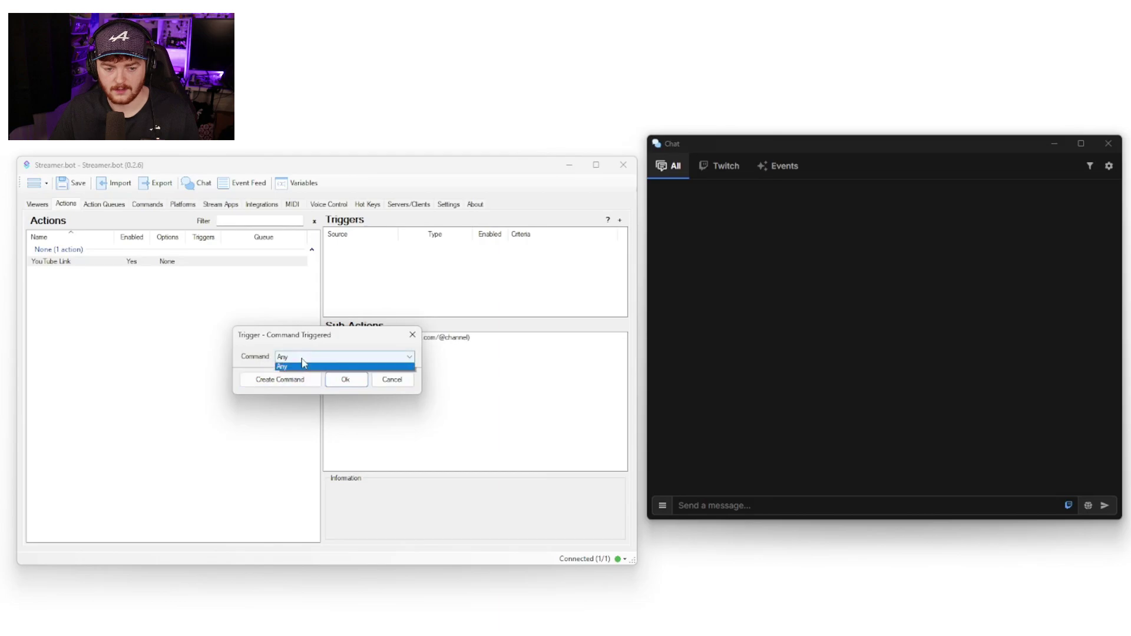
- Create the YT Social command with text !YT, Moderators left unchecked, and confirm
left_click(279, 379)
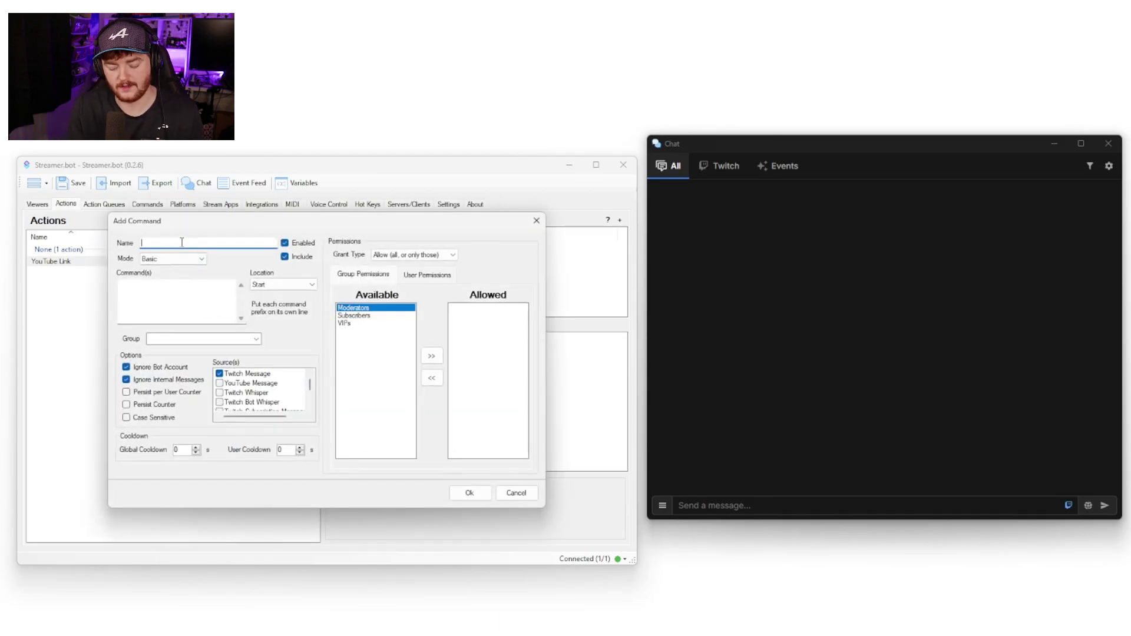
type("S")
key("BackSpace")
type("YT Social")
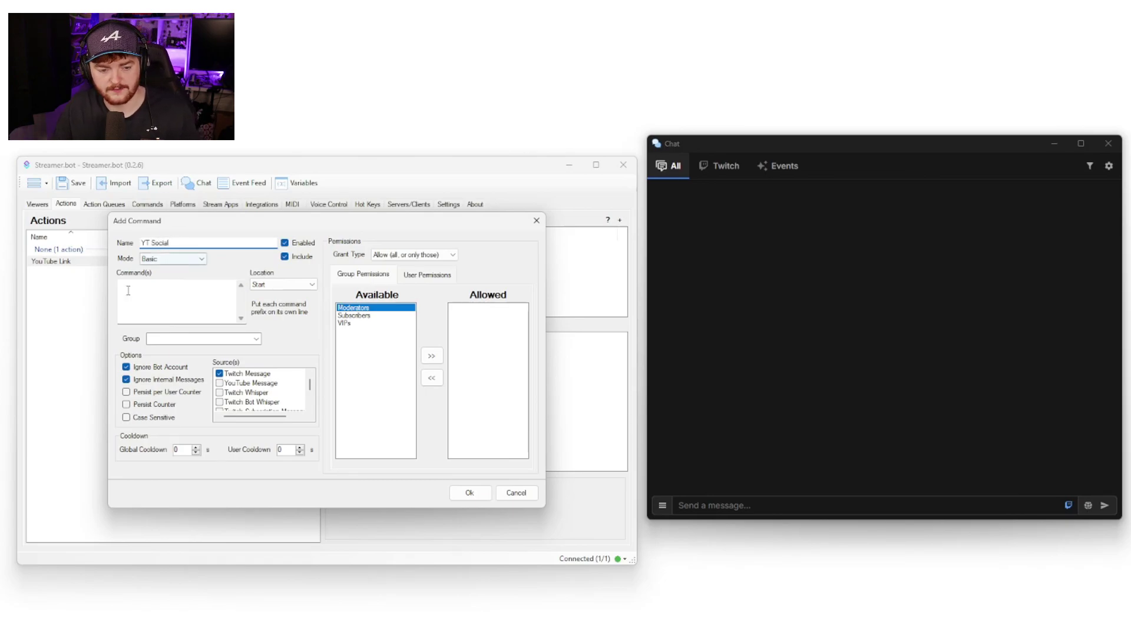
left_click(178, 312)
type("!YT")
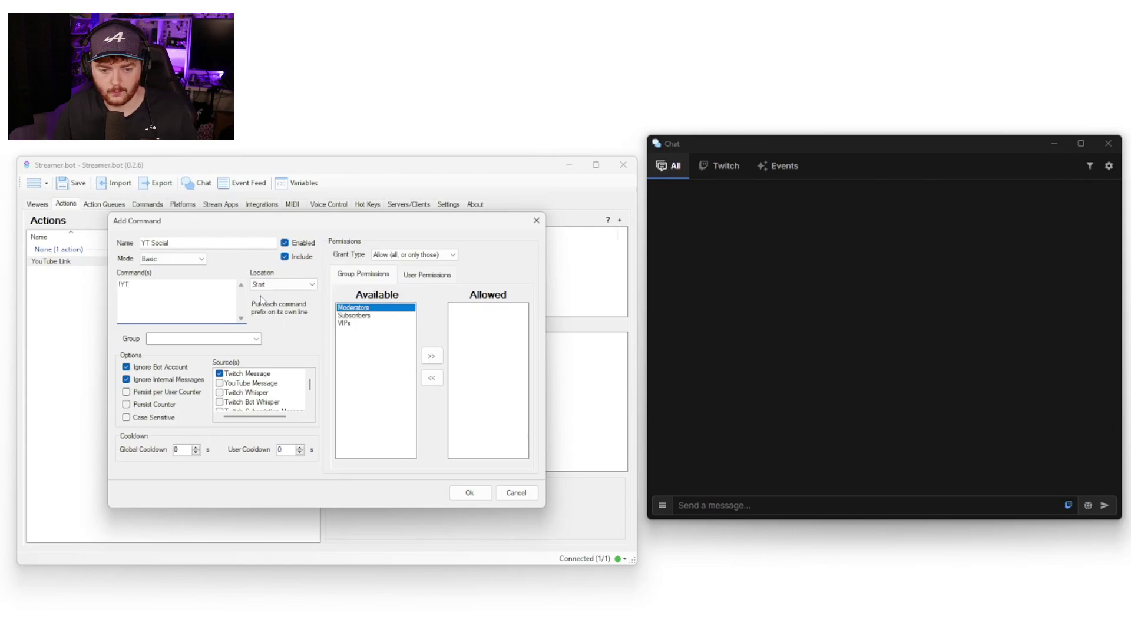
left_click(367, 307)
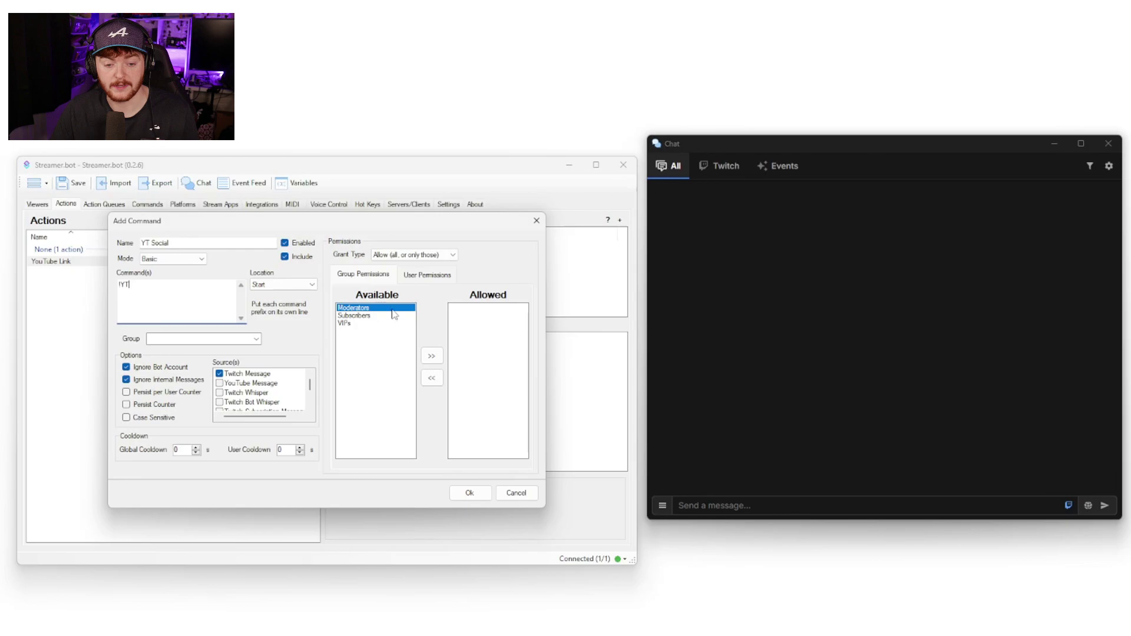
left_click(431, 355)
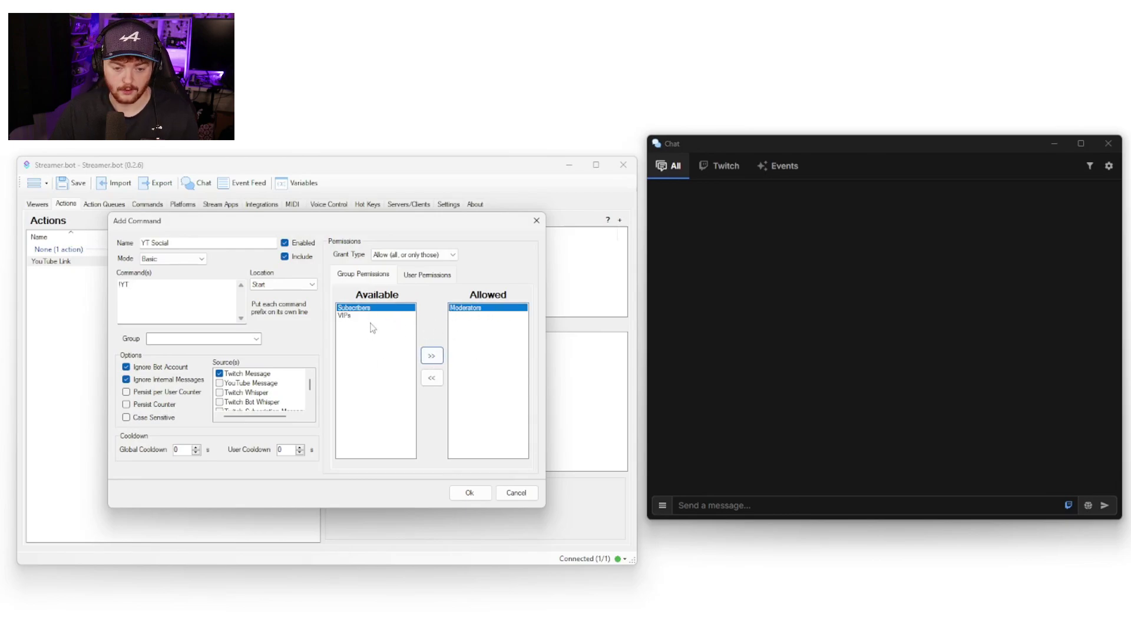
left_click(432, 378)
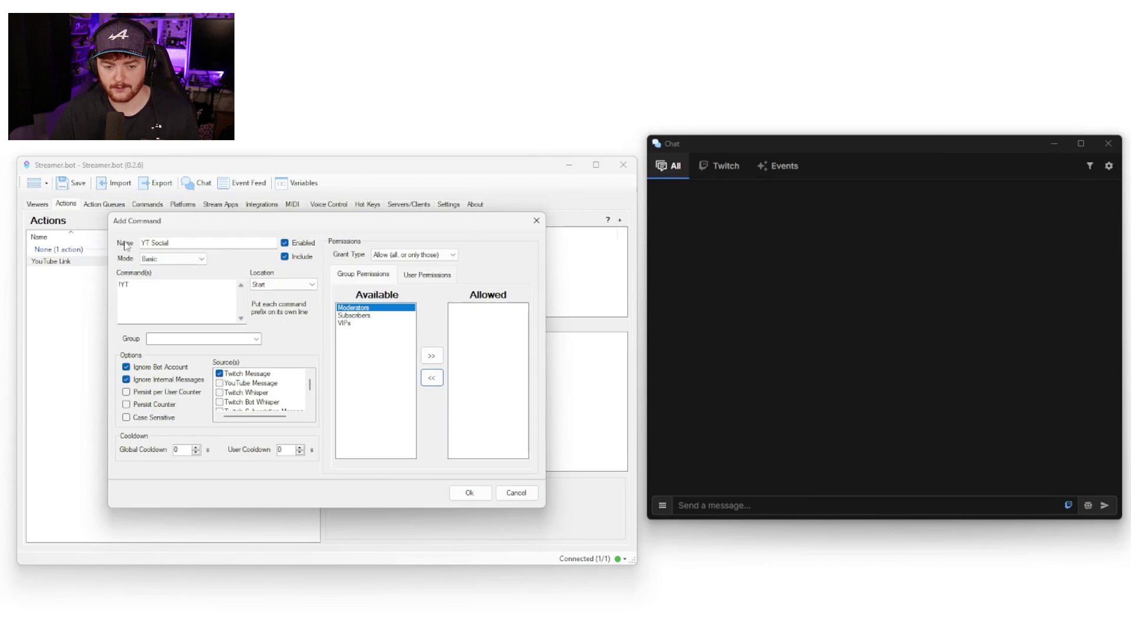
scroll(266, 407, "right", 1)
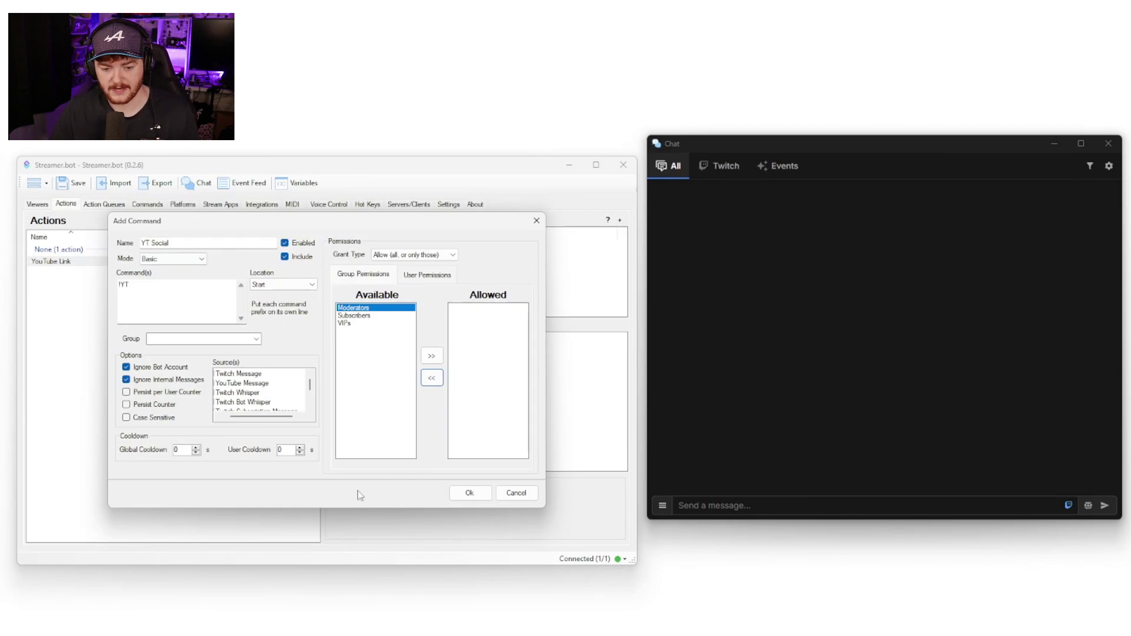
left_click(456, 497)
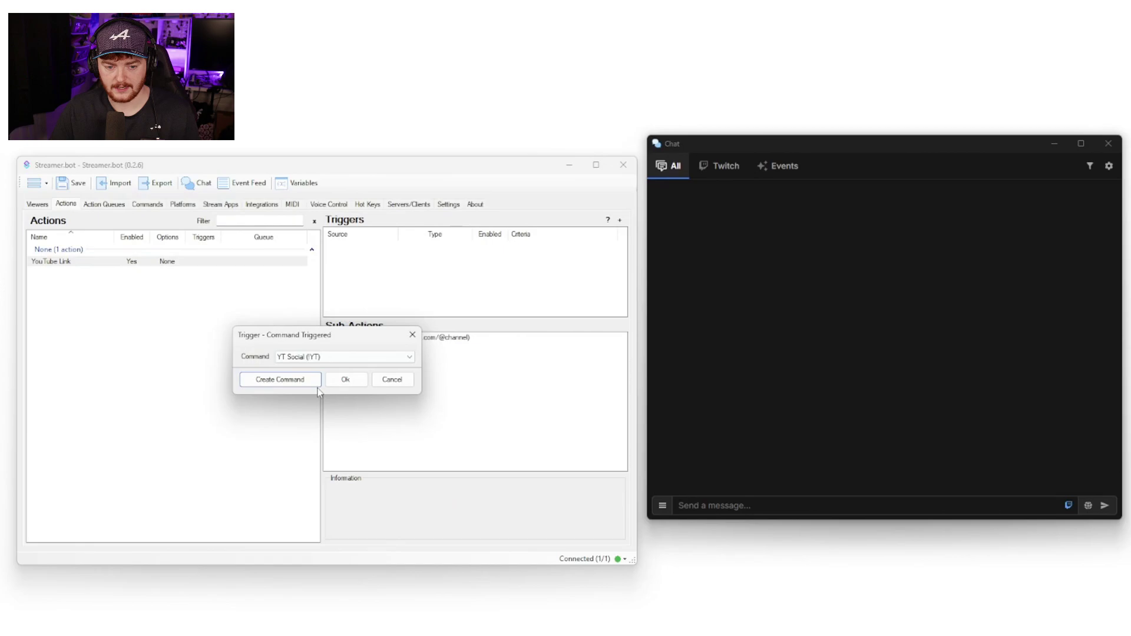
left_click(346, 383)
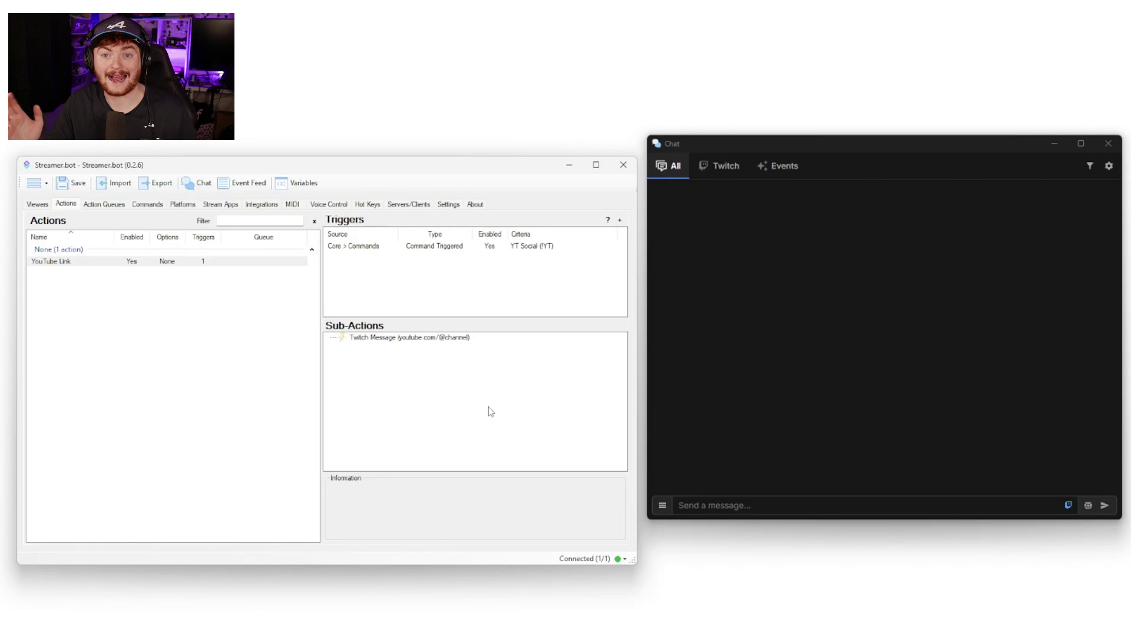
- Test !YT in chat, then deselect the YouTube Link action
left_click(806, 506)
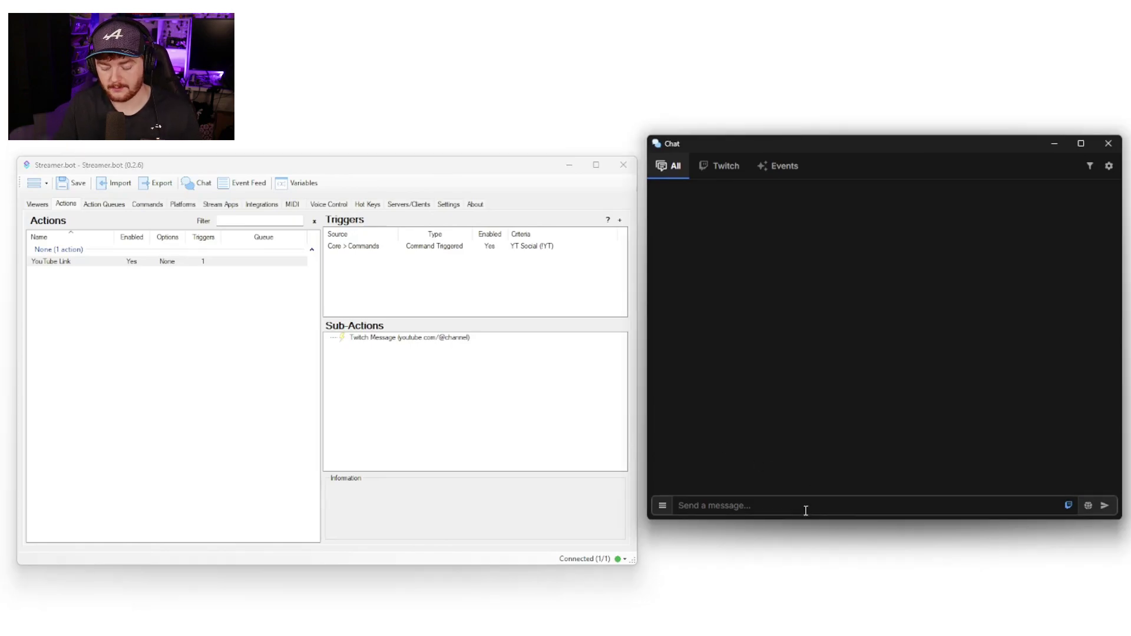
type("!YT")
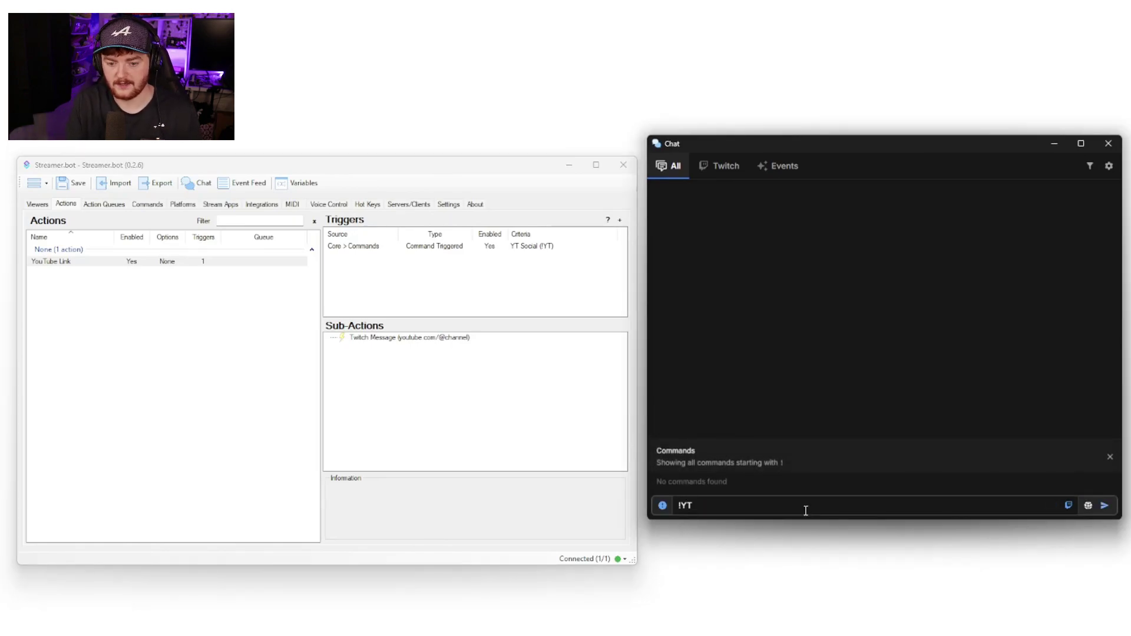
key("Return")
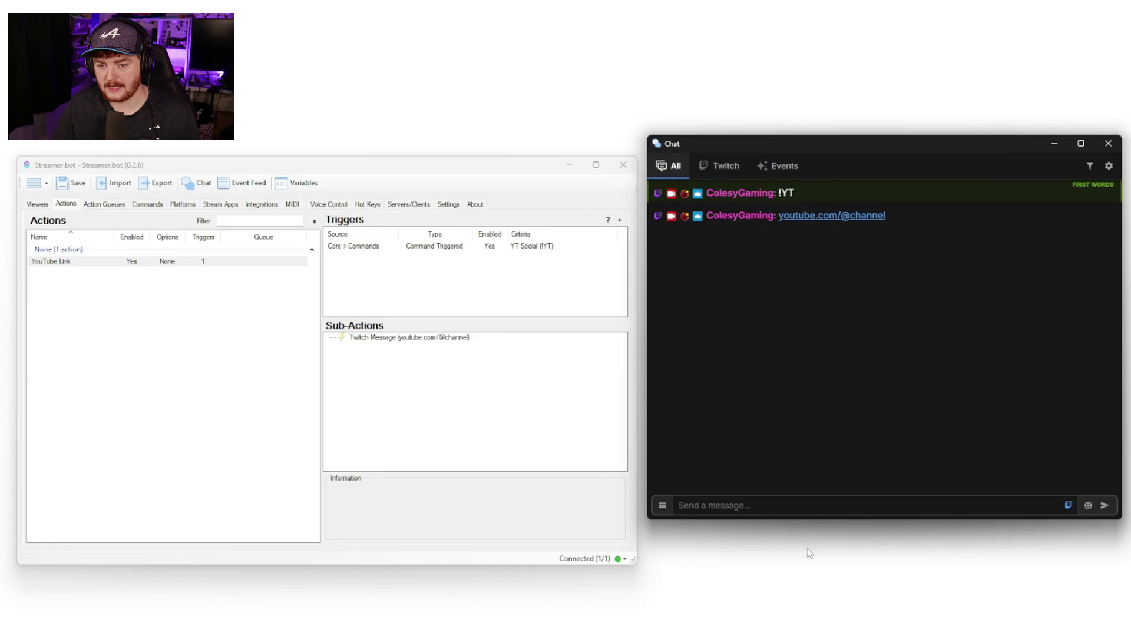
mouse_move(731, 215)
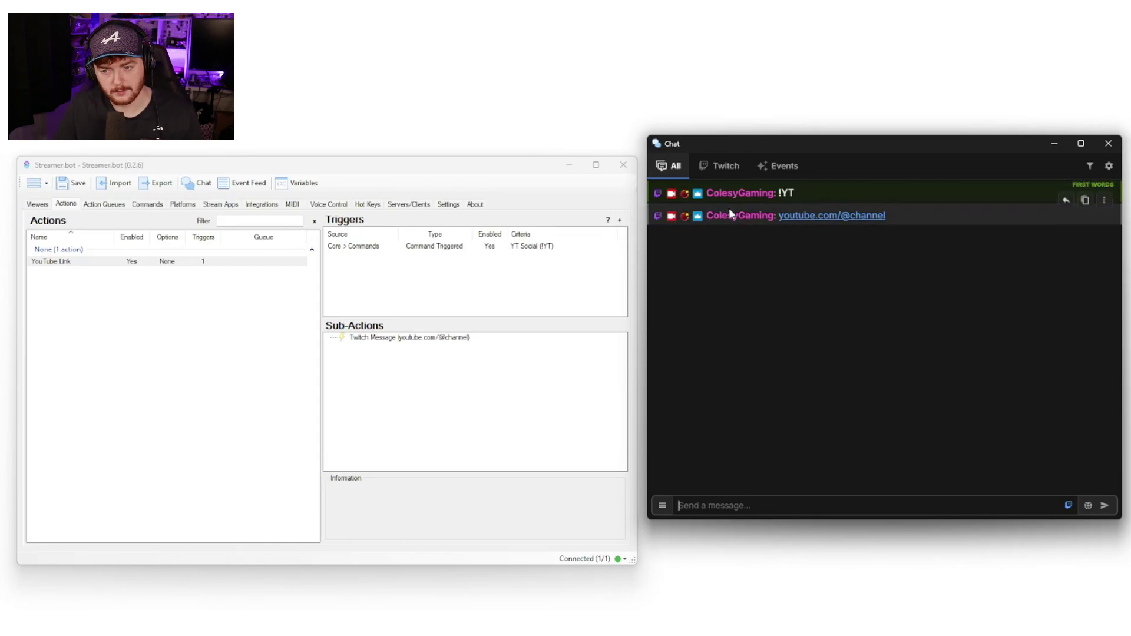
right_click(420, 281)
mouse_move(448, 373)
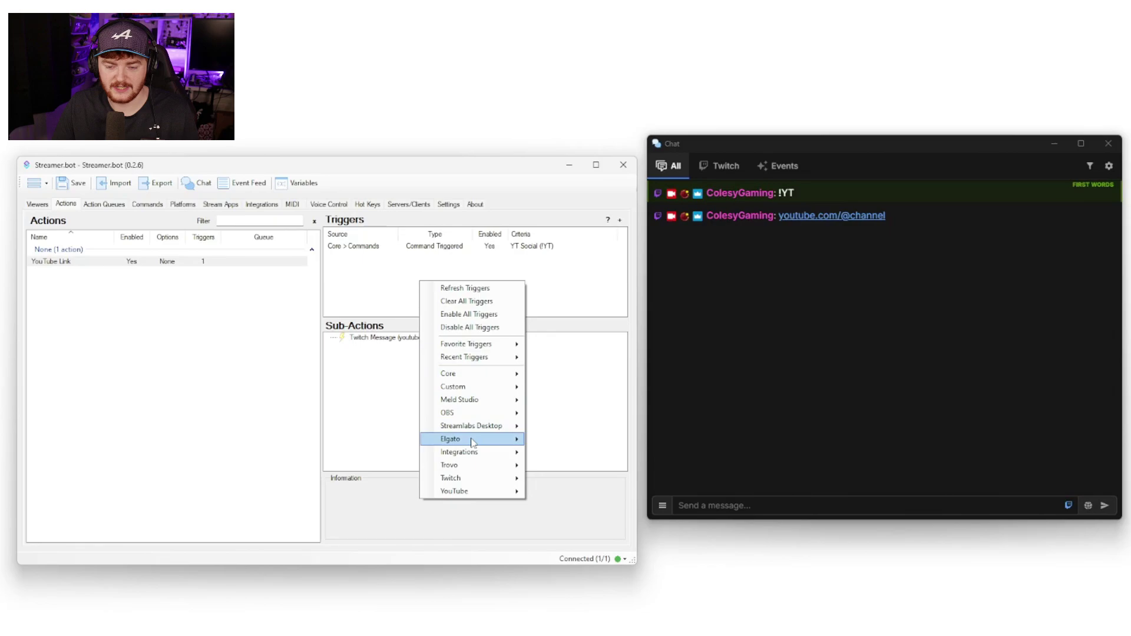
left_click(560, 271)
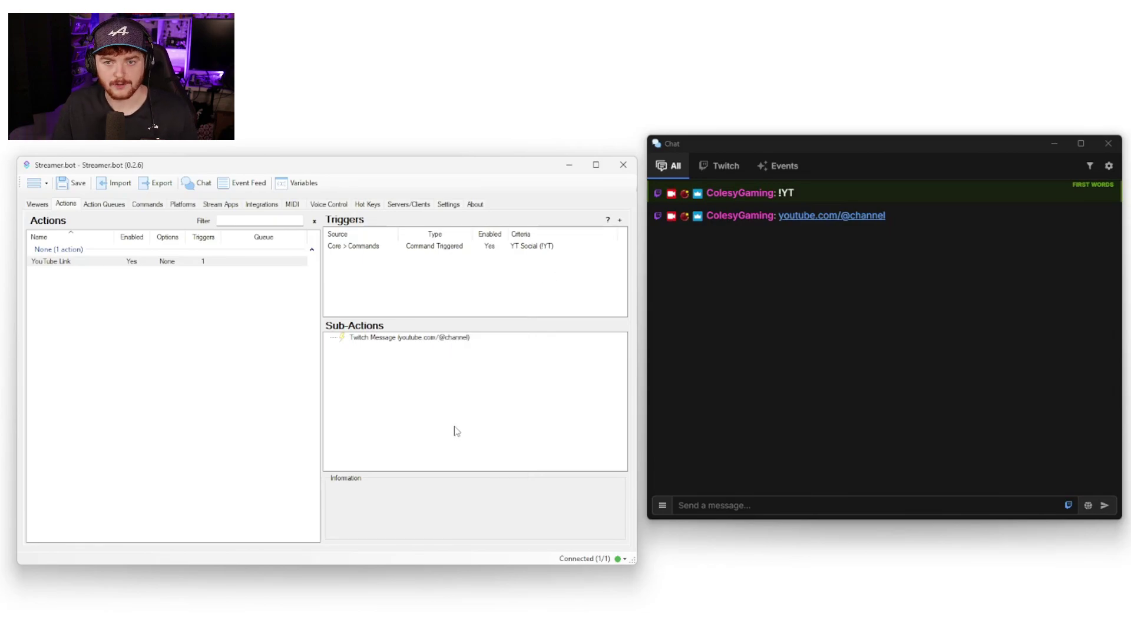
left_click(260, 399)
- Add a new action named 'sound effect'
right_click(260, 399)
left_click(279, 400)
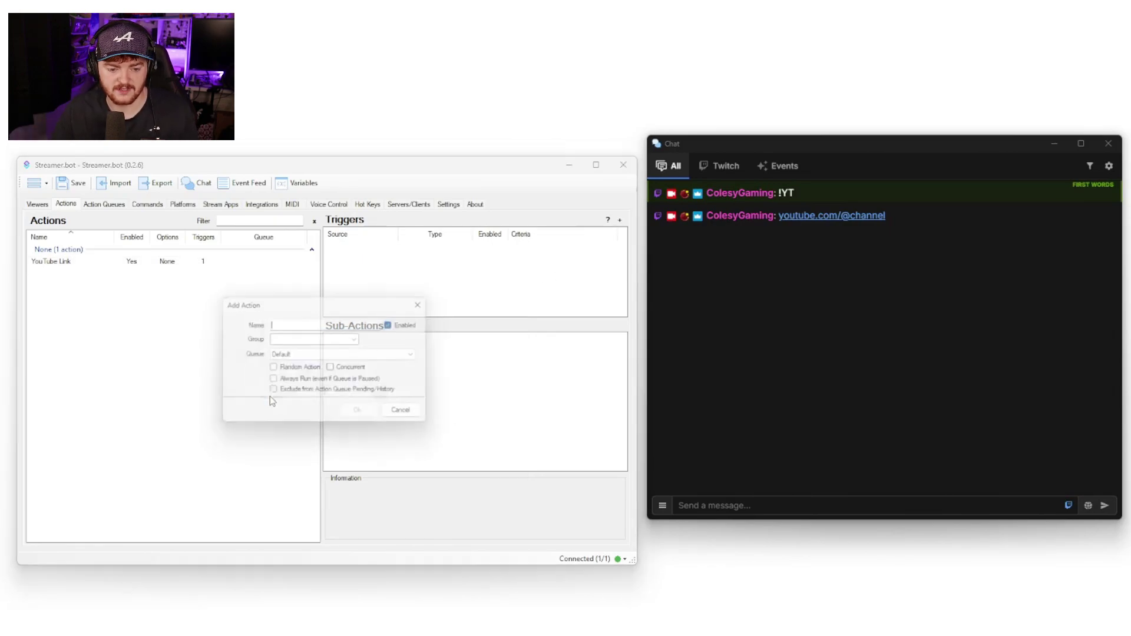
type("sound effect")
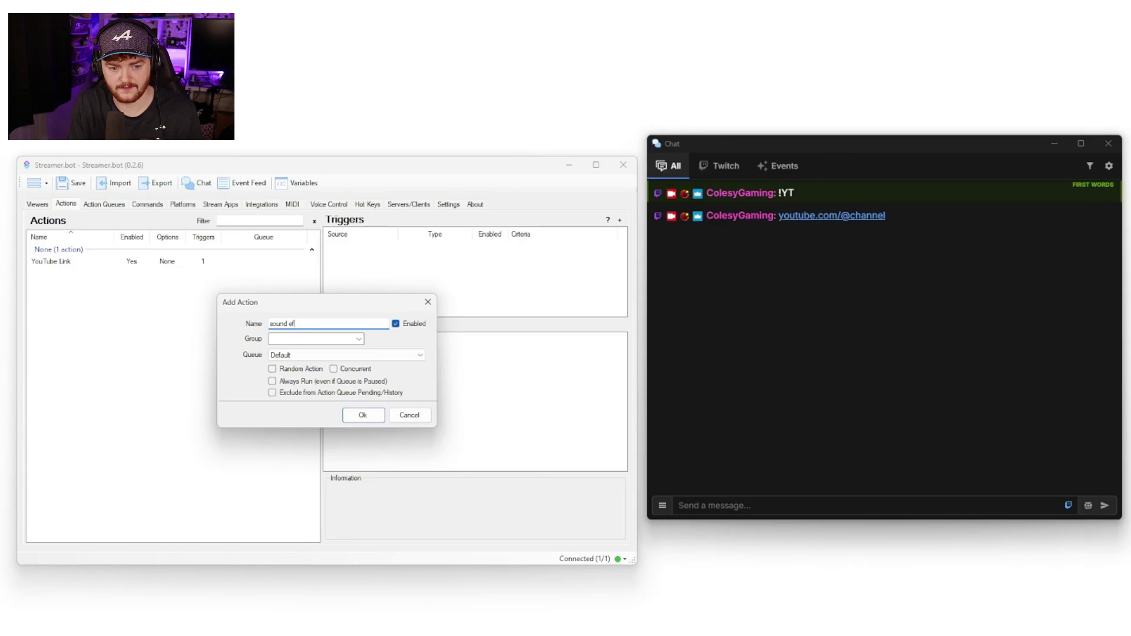
left_click(362, 416)
- Add a Play Sound sub-action using Music/ooh.mp3, preview it, and save
right_click(407, 403)
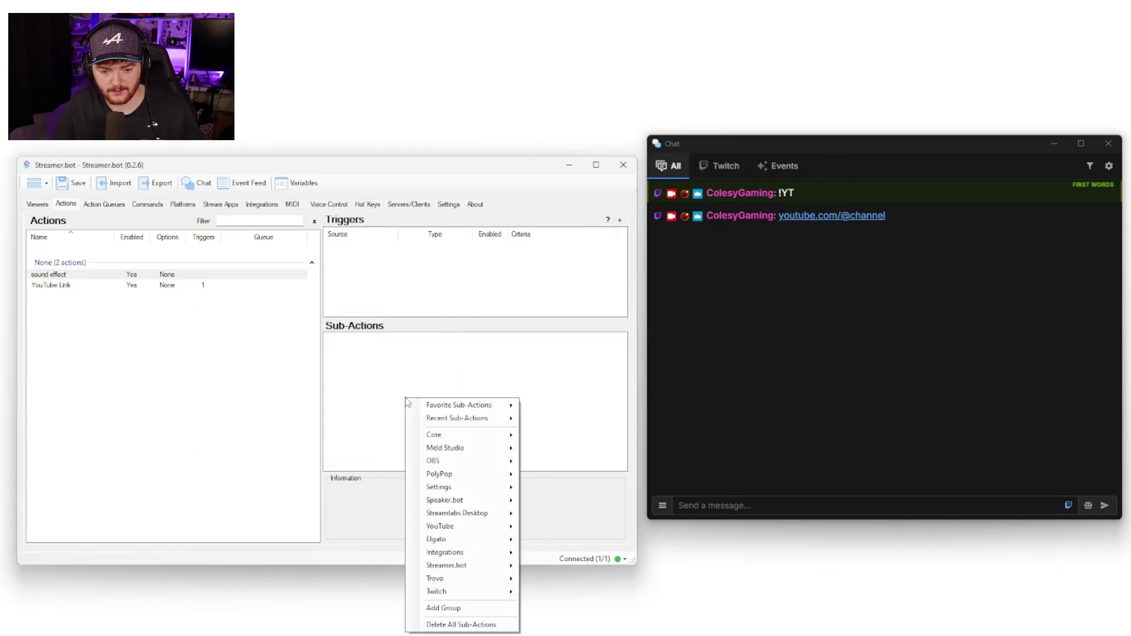
mouse_move(477, 116)
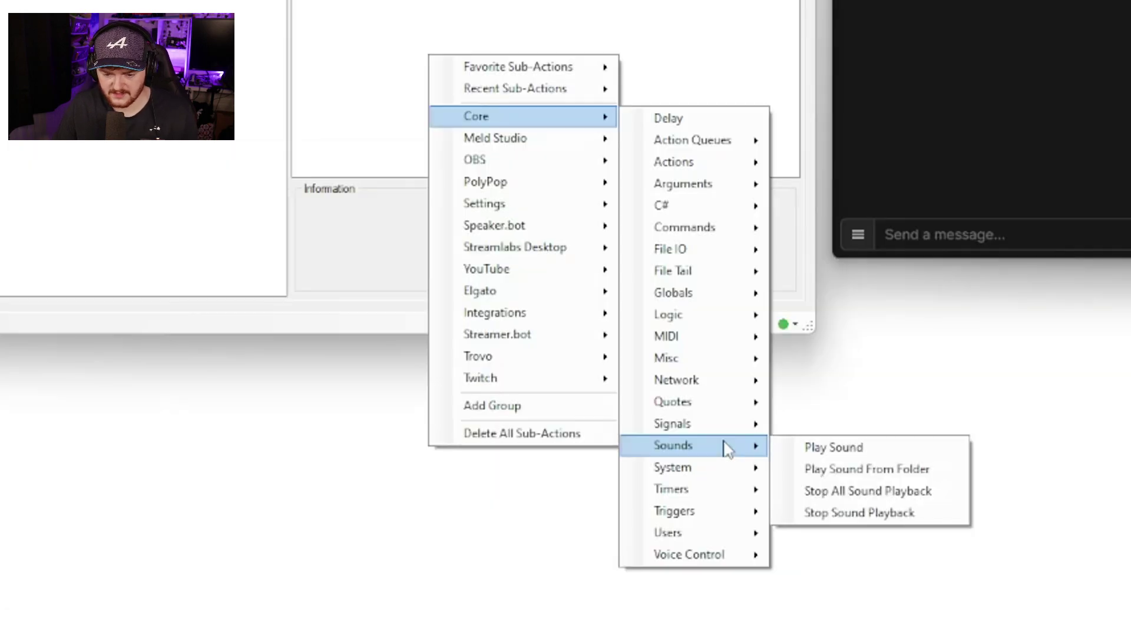
left_click(834, 447)
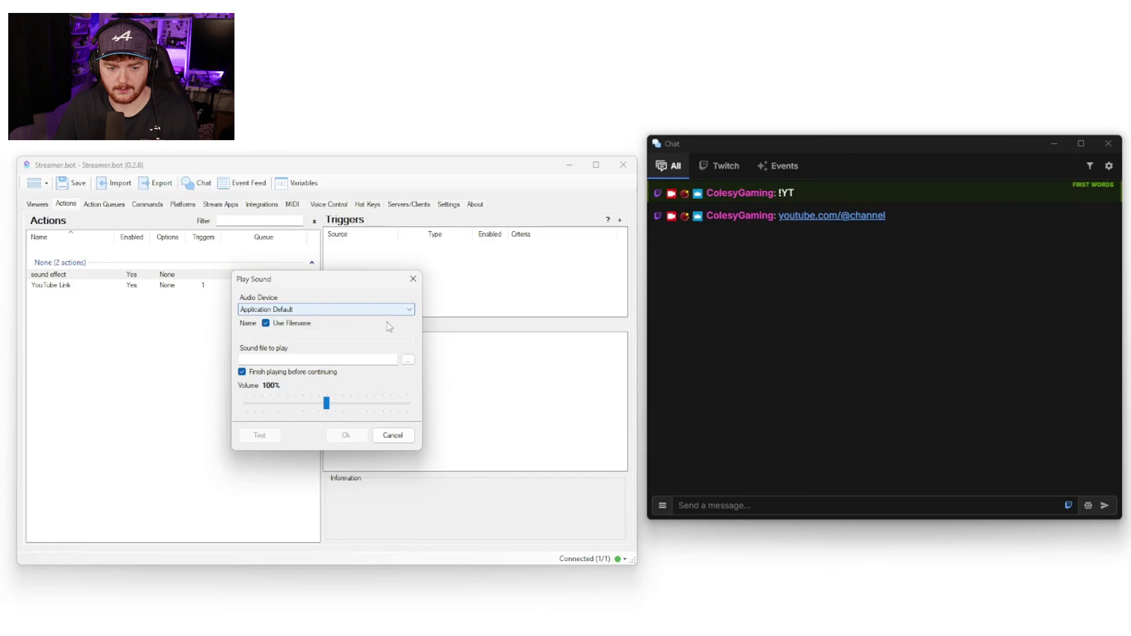
left_click(407, 360)
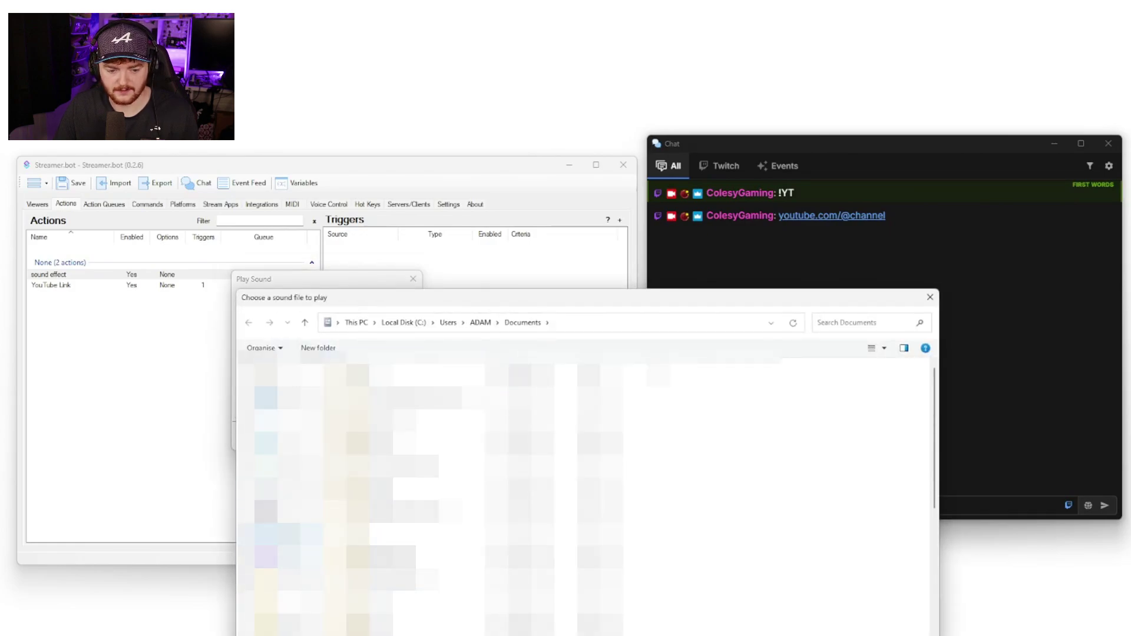
left_click(282, 521)
double_click(387, 458)
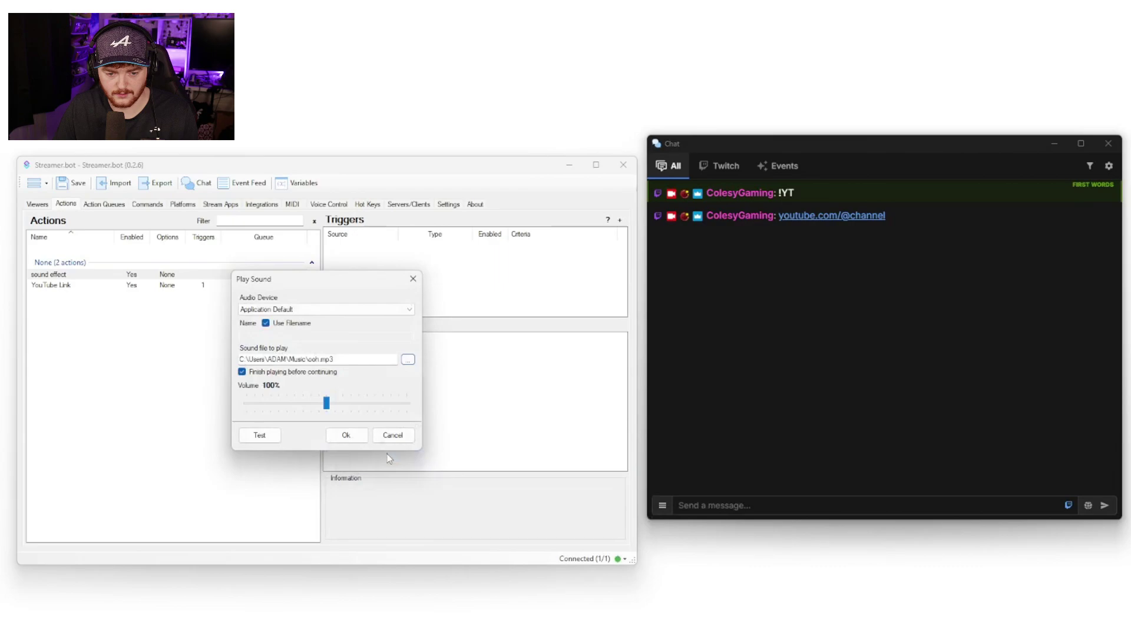
left_click(259, 437)
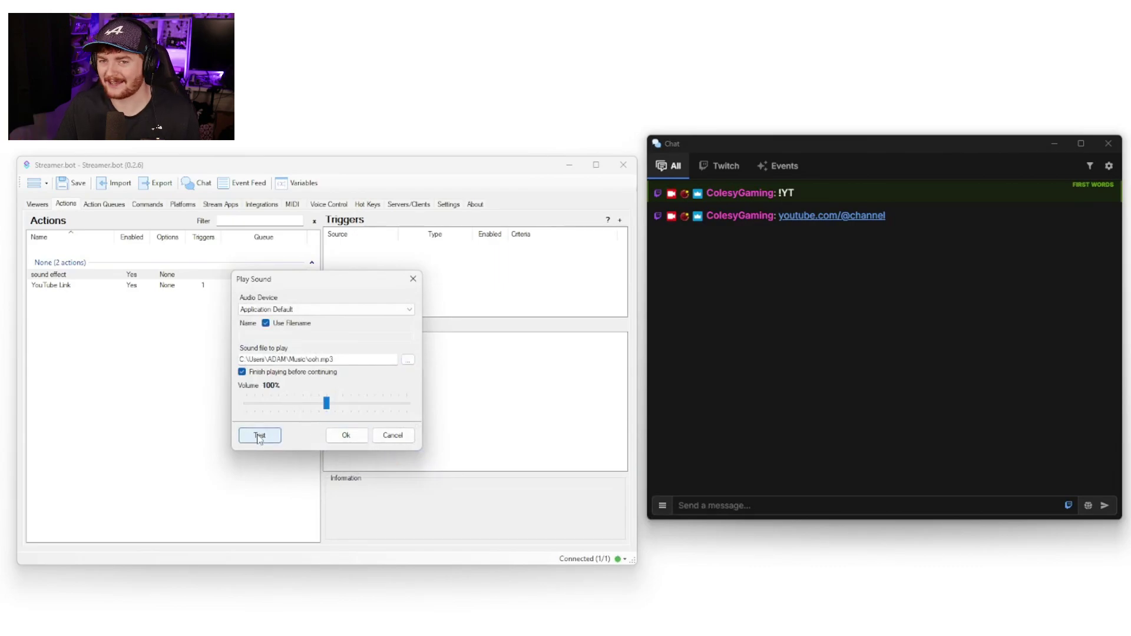
left_click(346, 435)
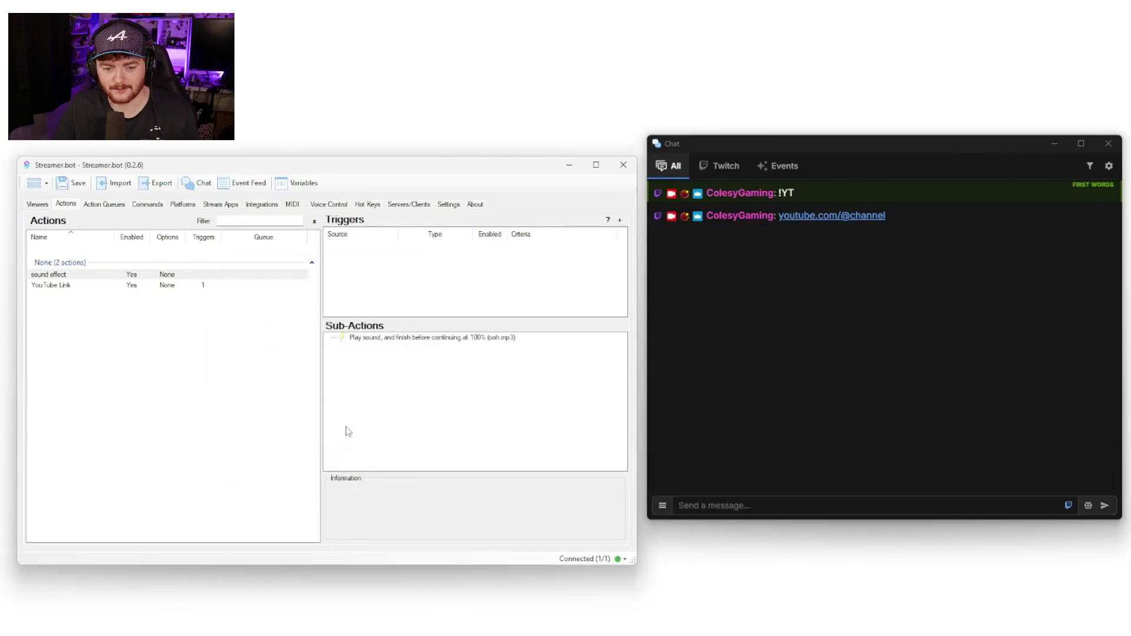
- Add a Command Triggered trigger and begin creating a new command
right_click(417, 280)
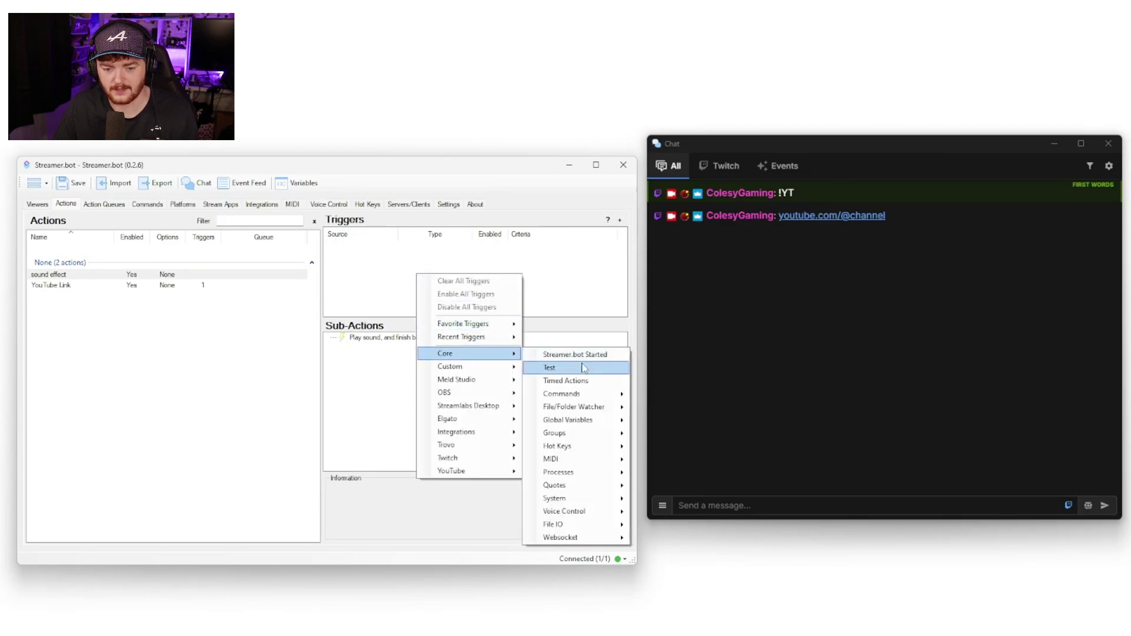
mouse_move(469, 353)
mouse_move(562, 393)
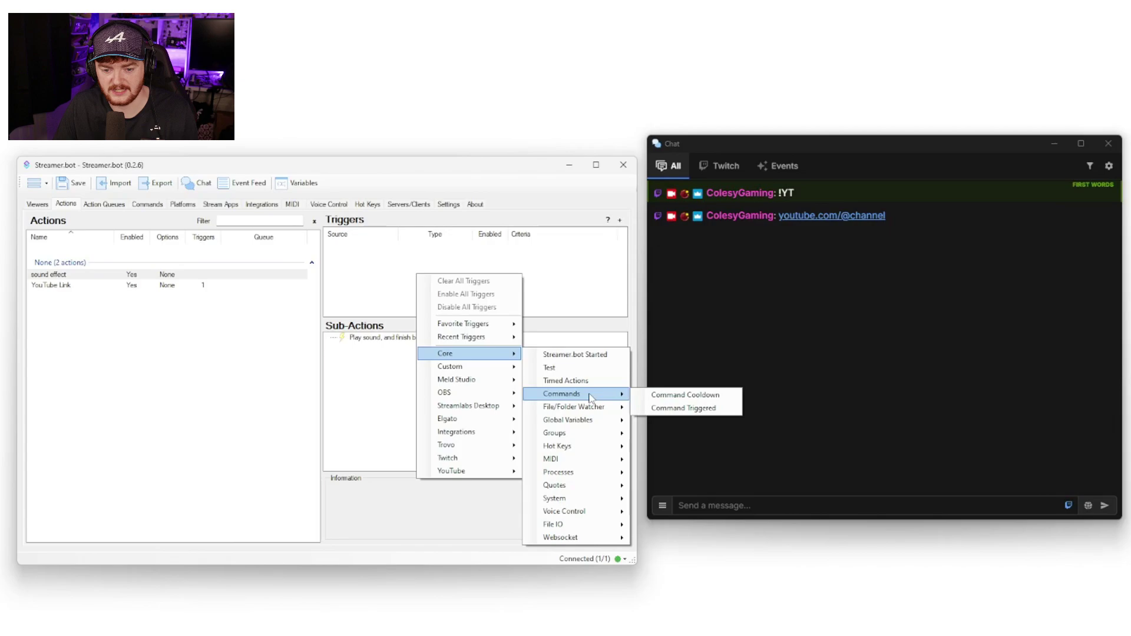
left_click(671, 408)
left_click(281, 379)
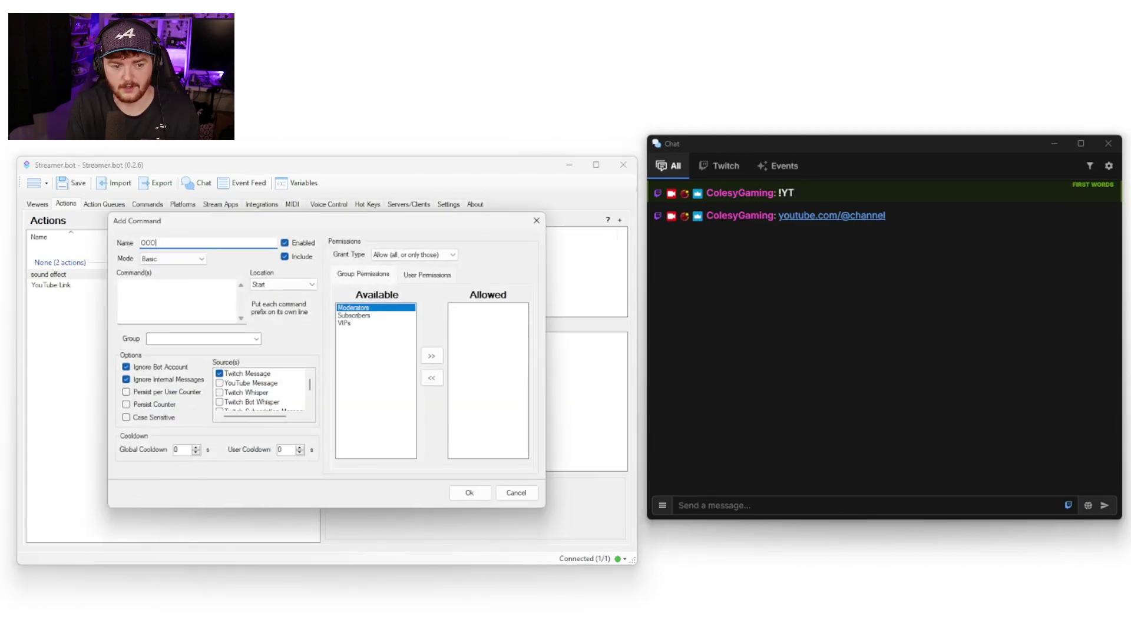
type("H")
- Name the command OOOH, enter its command text, and confirm both dialogs
key("Tab")
left_click(149, 306)
type("!OOOH")
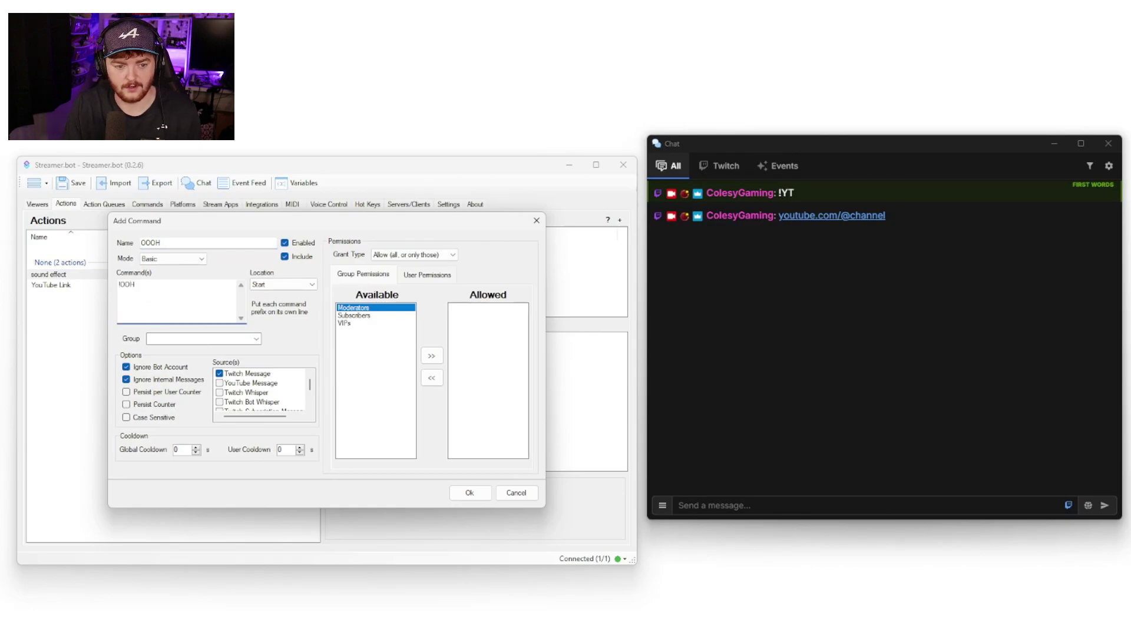
left_click(461, 493)
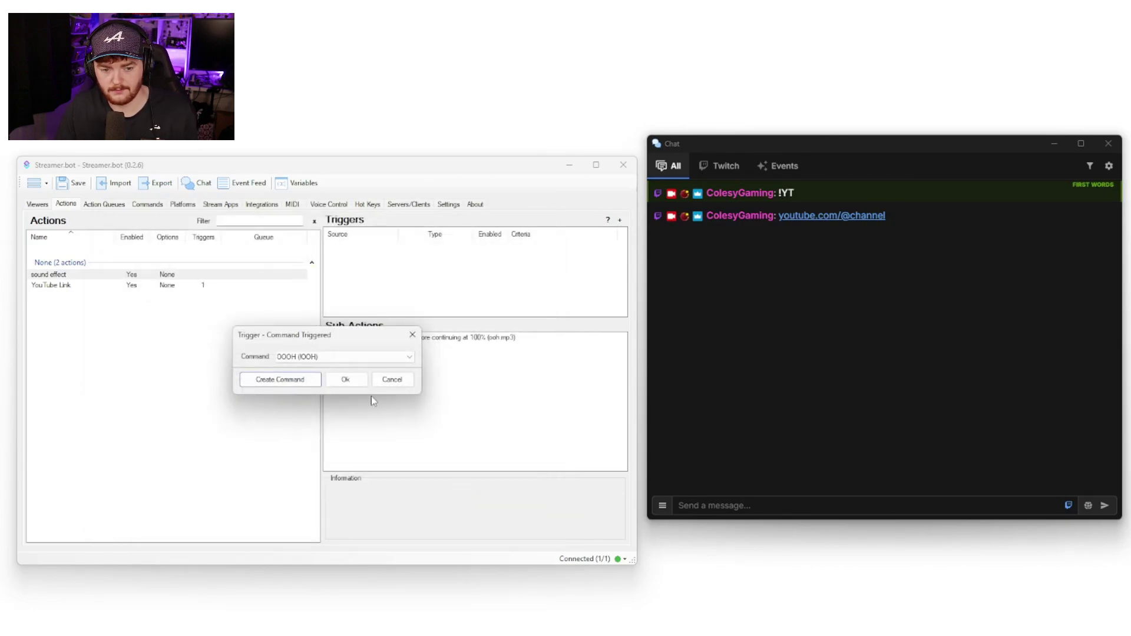
left_click(345, 379)
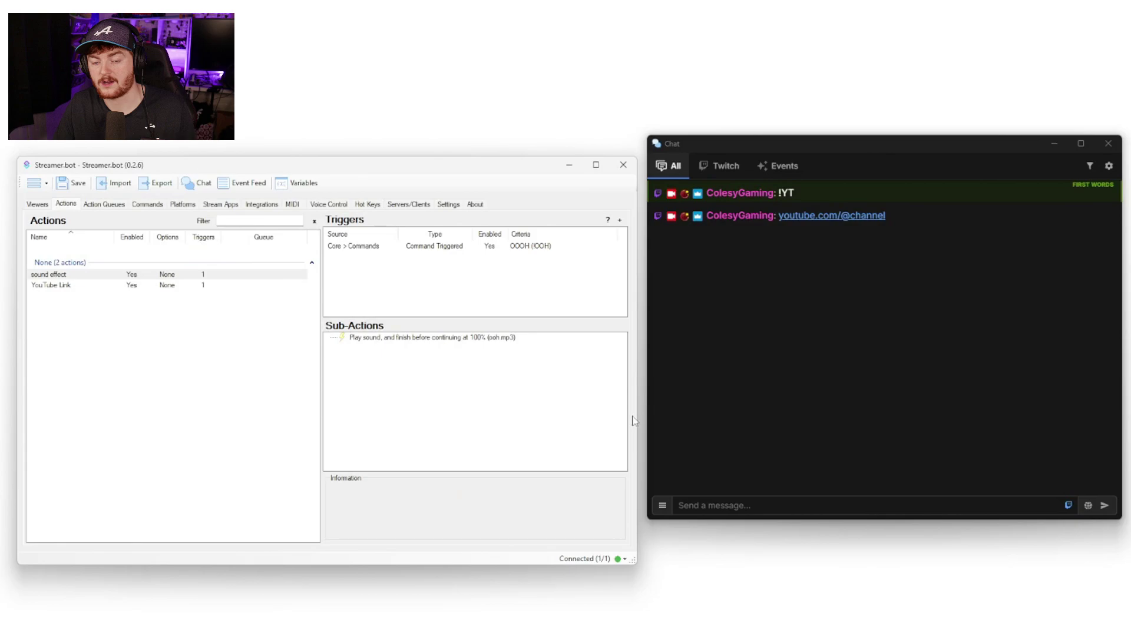
left_click(728, 499)
type("!oooh")
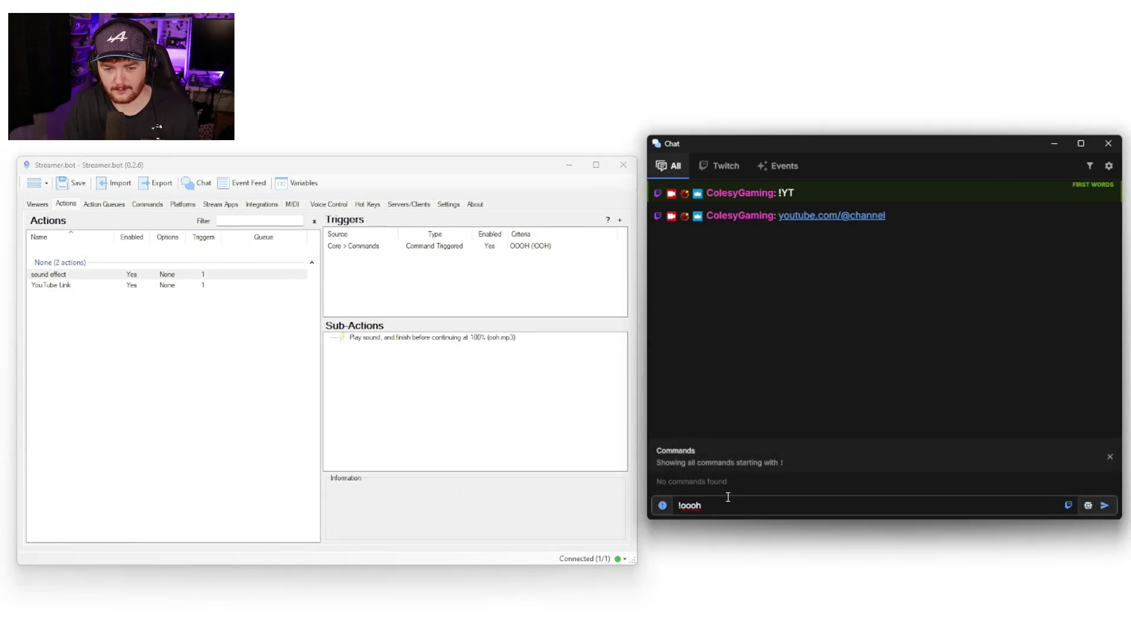
- Send !ooh in chat to fire the sound effect
key("Return")
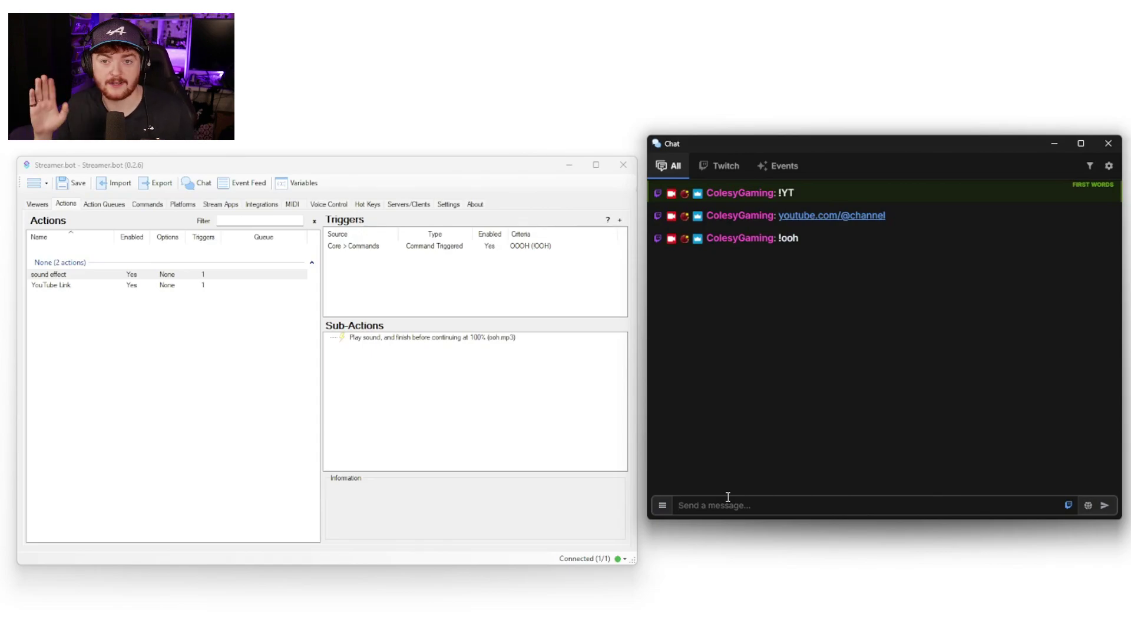
- Add a Ctrl+Alt+O global hotkey trigger to the sound effect action, then send !ooh in chat
right_click(452, 295)
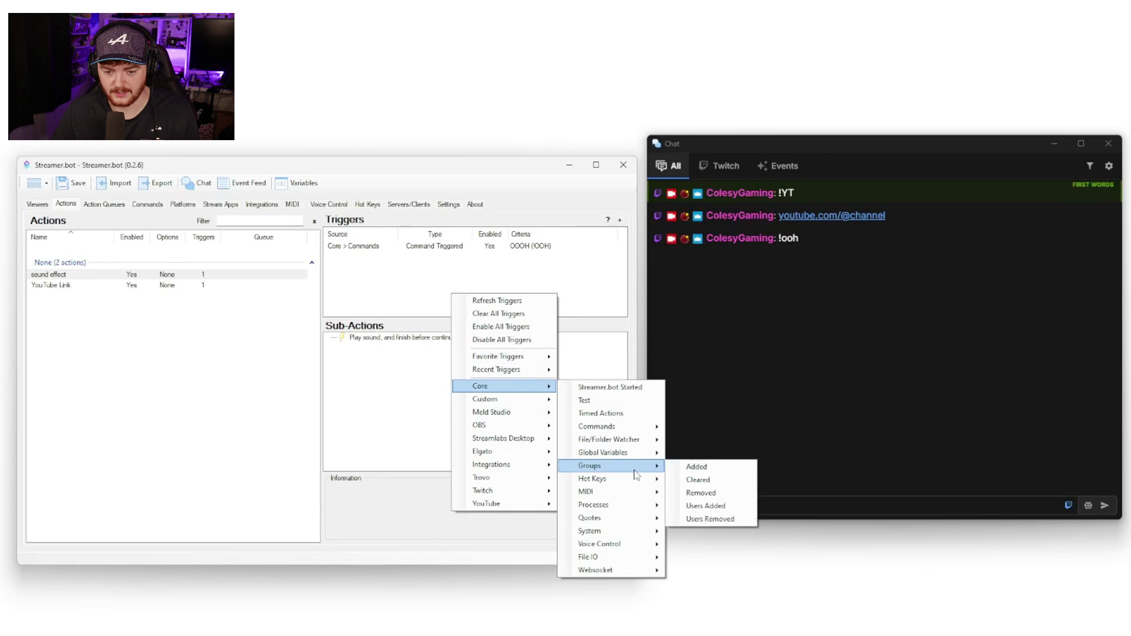
mouse_move(592, 477)
left_click(699, 479)
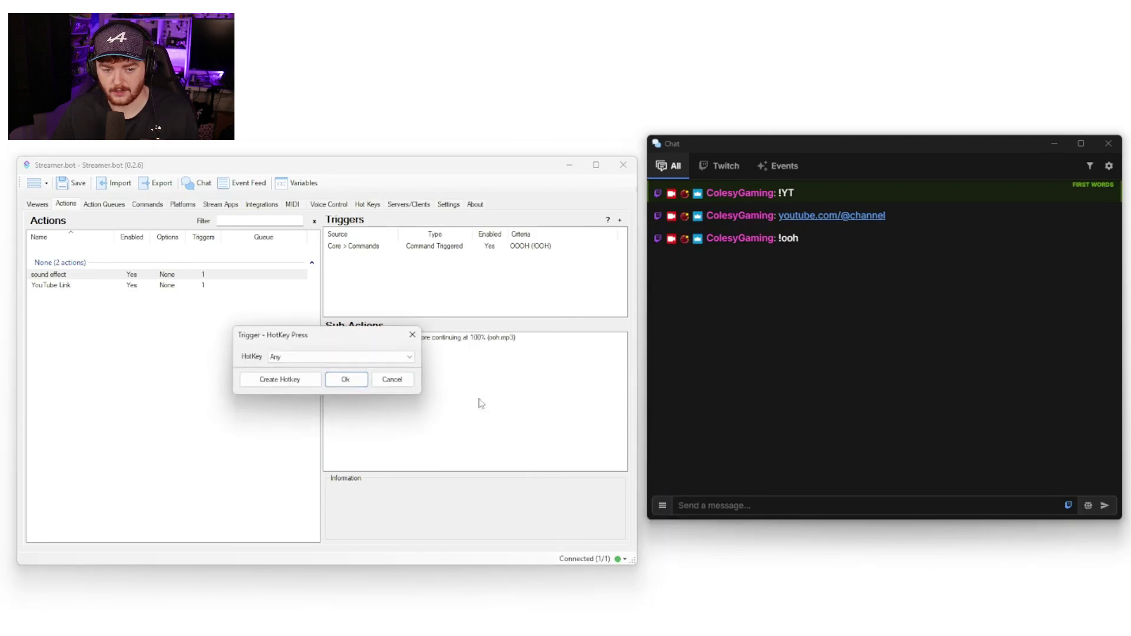
left_click(280, 380)
left_click(301, 336)
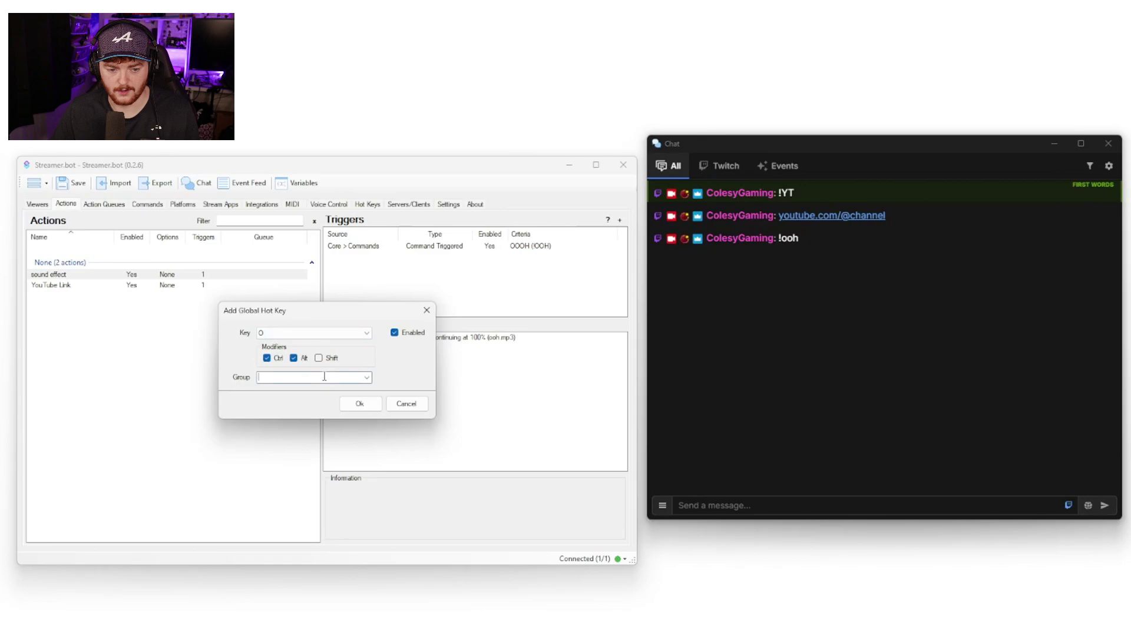
left_click(360, 403)
left_click(346, 378)
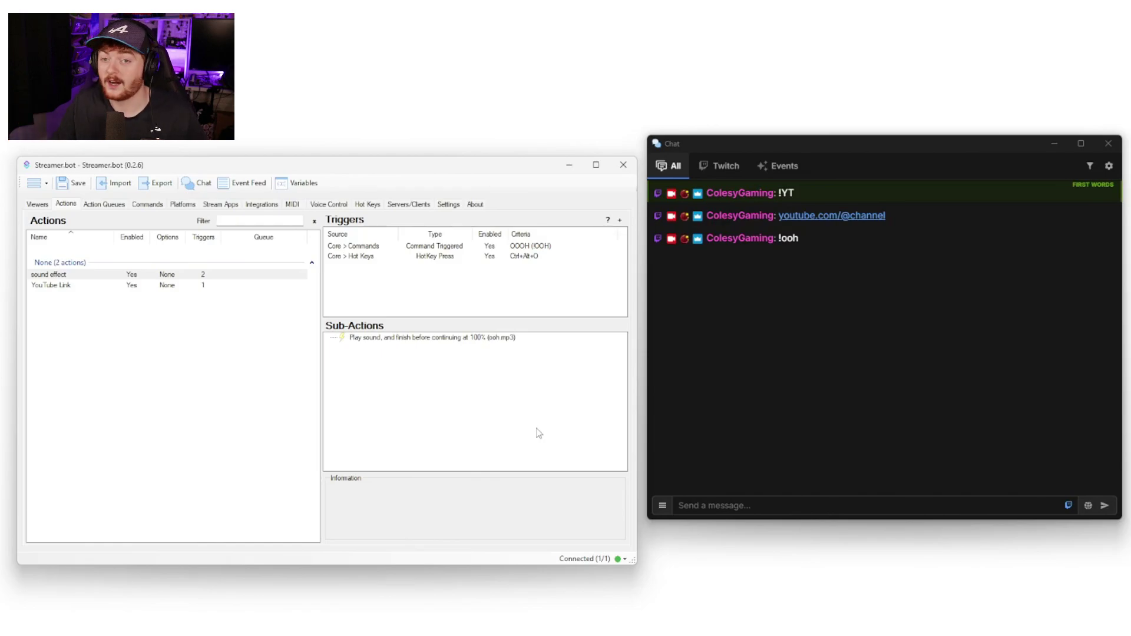
left_click(736, 504)
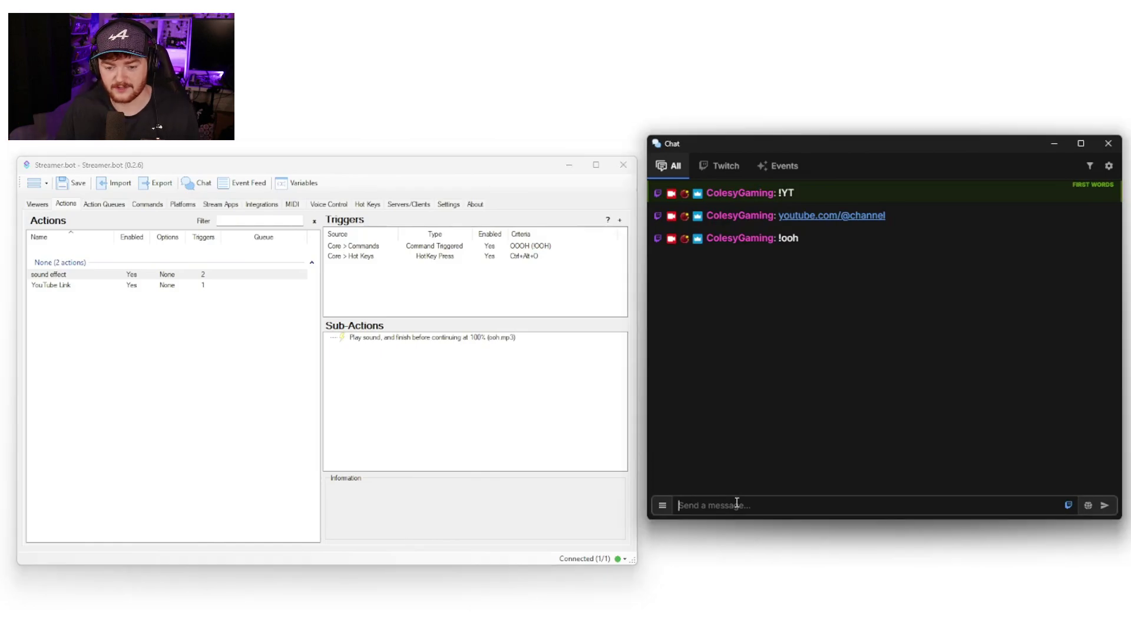
type("!ooh")
key("Return")
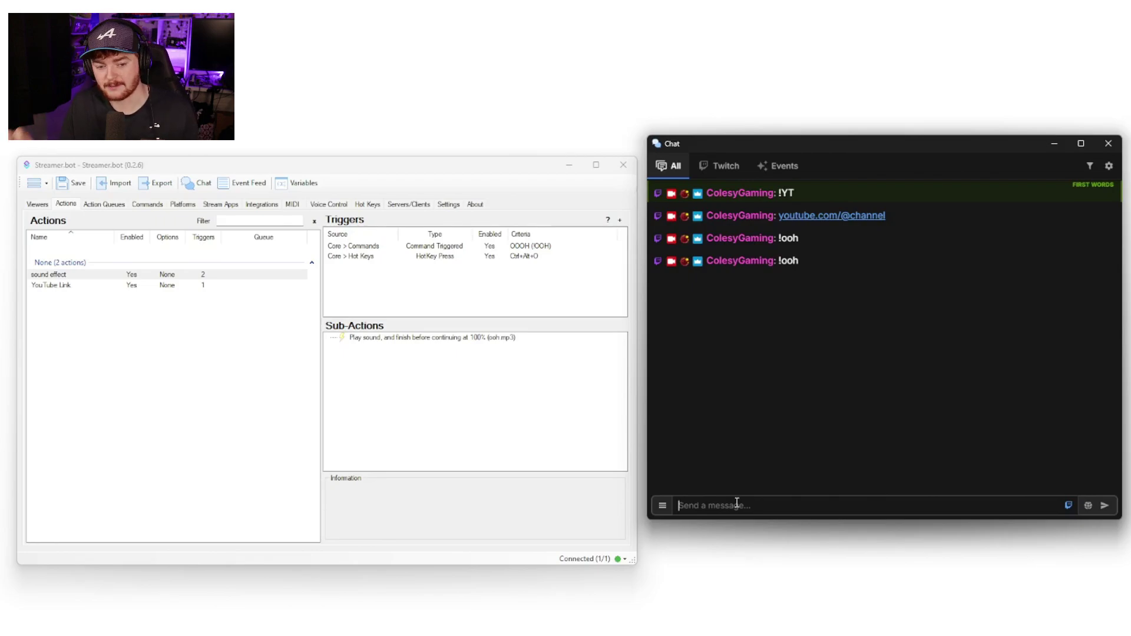
- Add a game-footage Media Source to the Recording scene and hide it, leaving the webcam visible
right_click(334, 396)
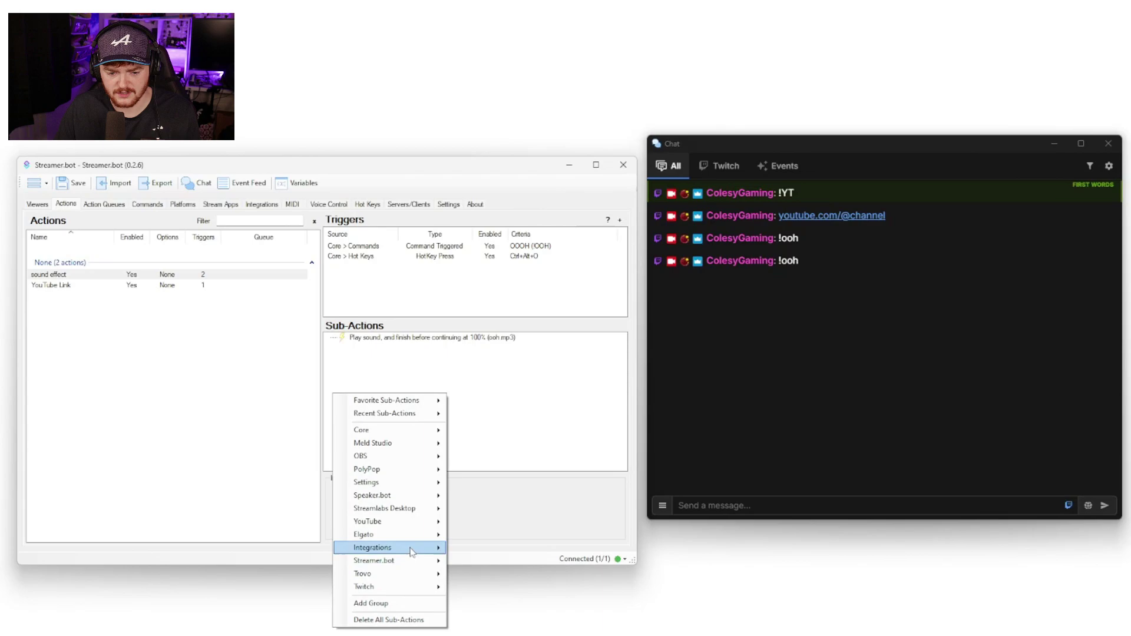
key("Escape")
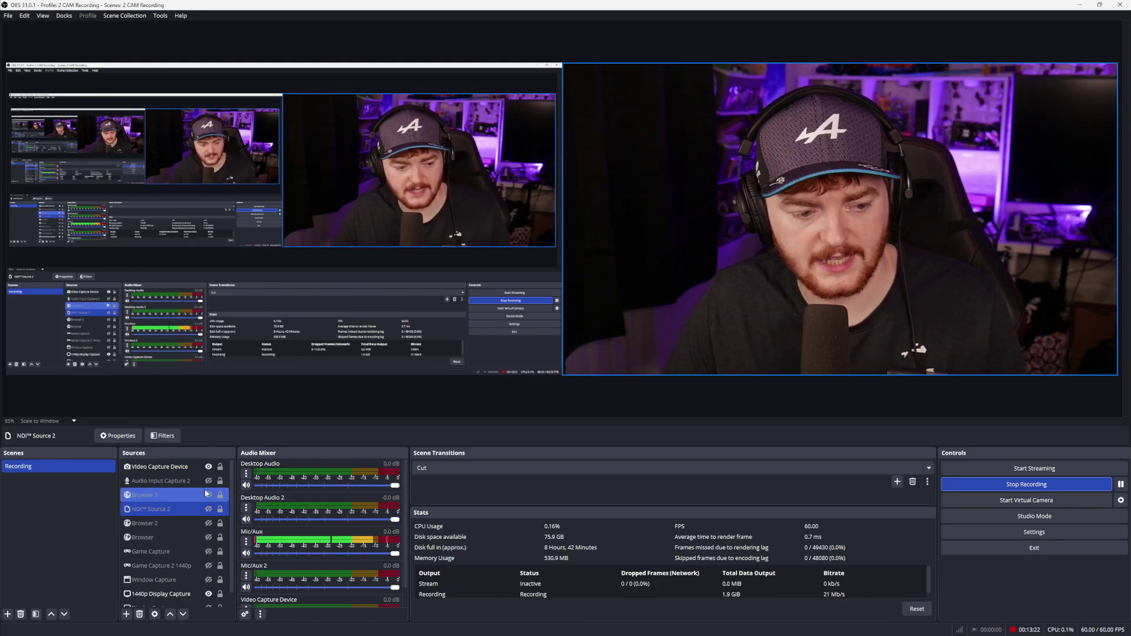
left_click(127, 614)
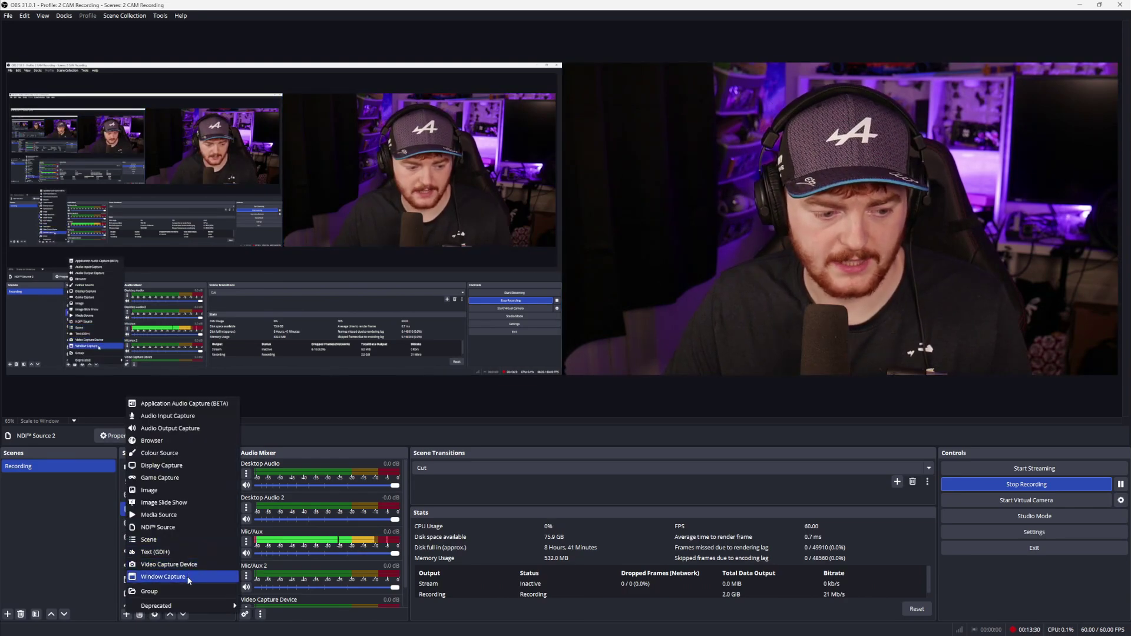
left_click(180, 503)
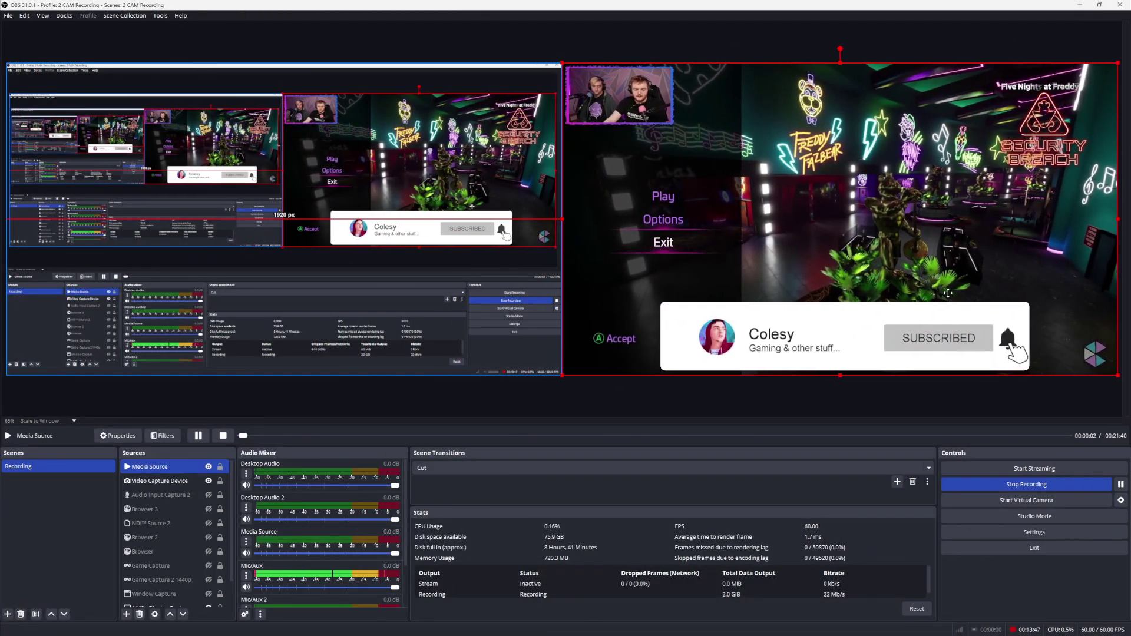
left_click(178, 483)
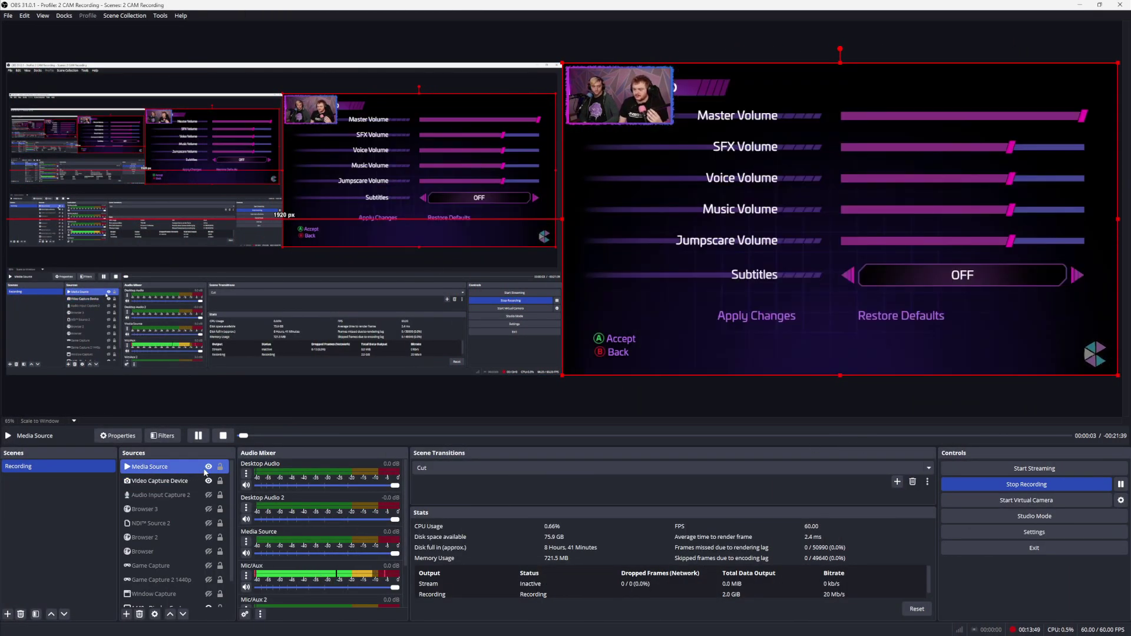
left_click(207, 467)
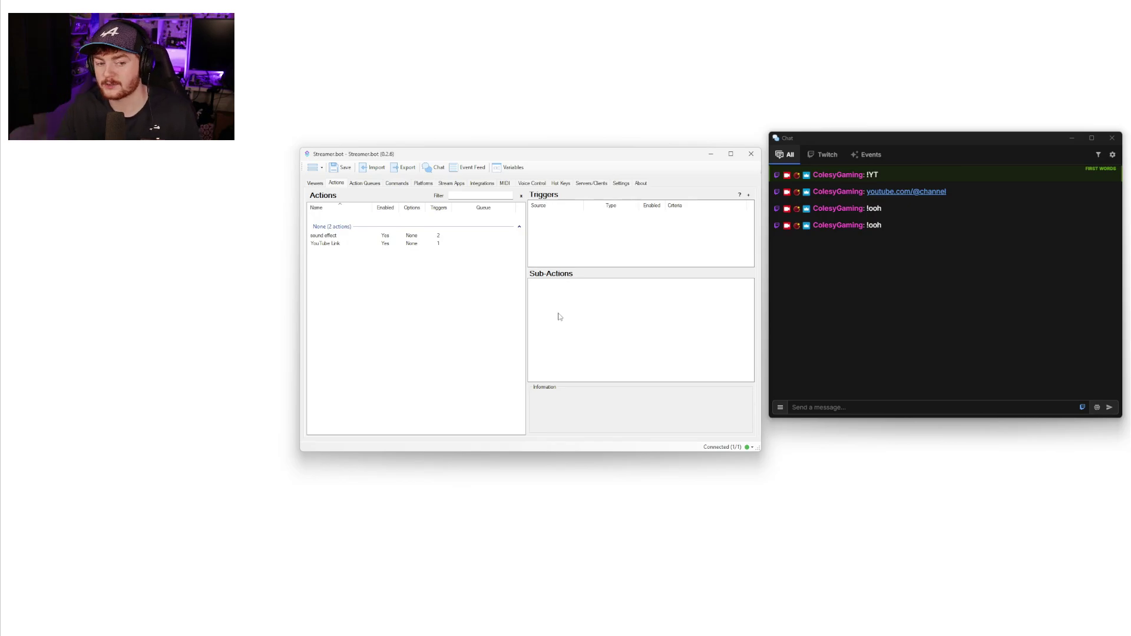
- Add an OBS connection named OBS using the OBS WebSocket server details
left_click(451, 183)
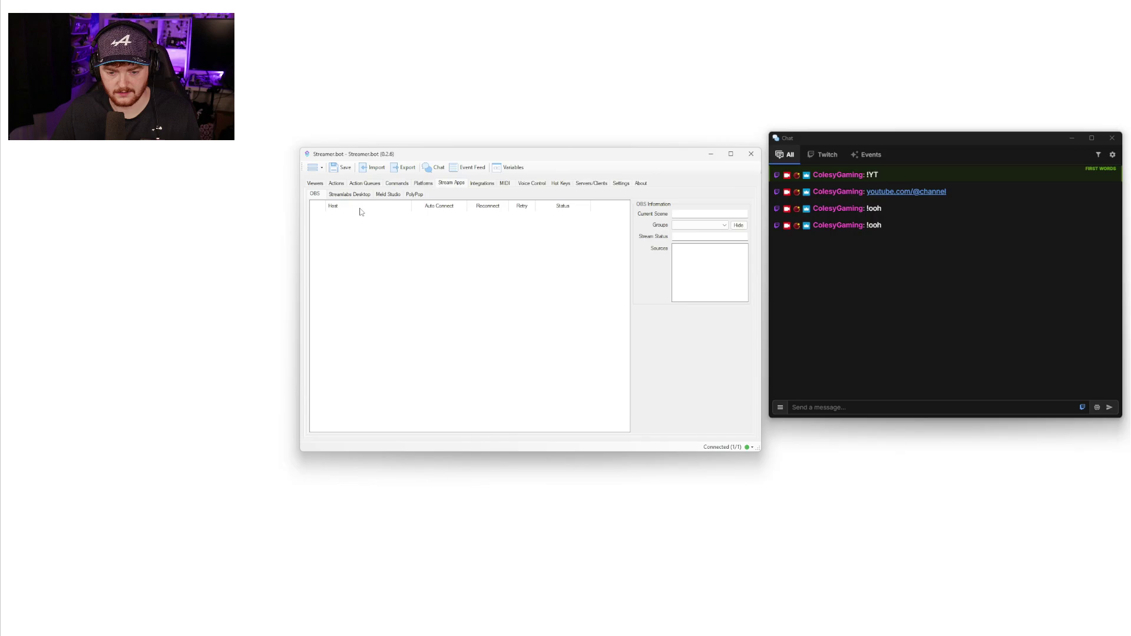
right_click(435, 291)
left_click(442, 298)
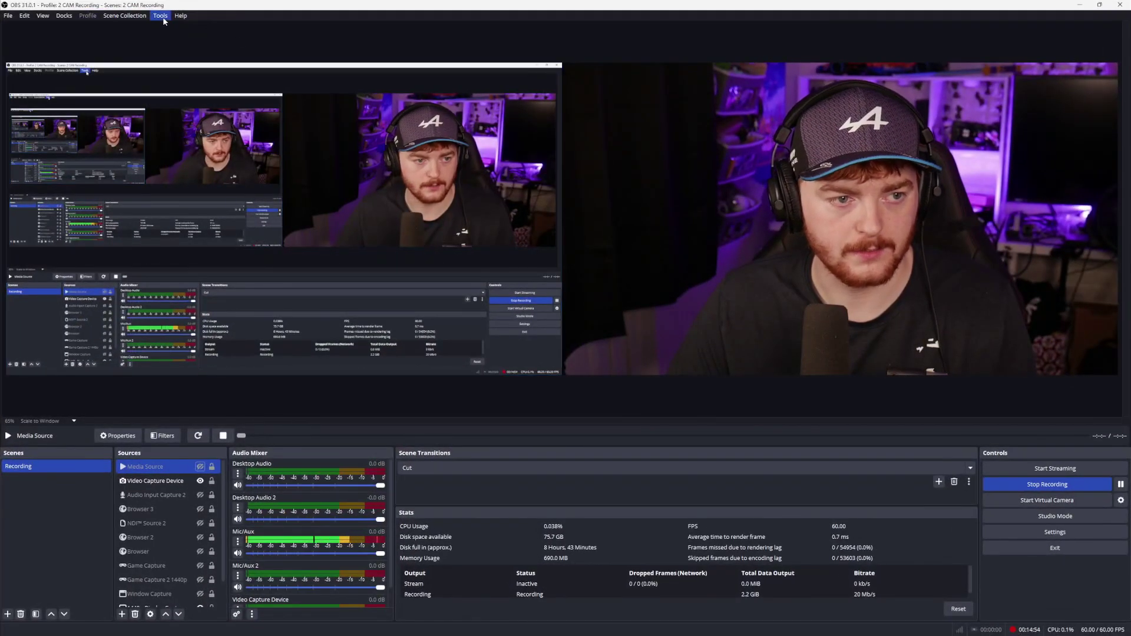
left_click(161, 16)
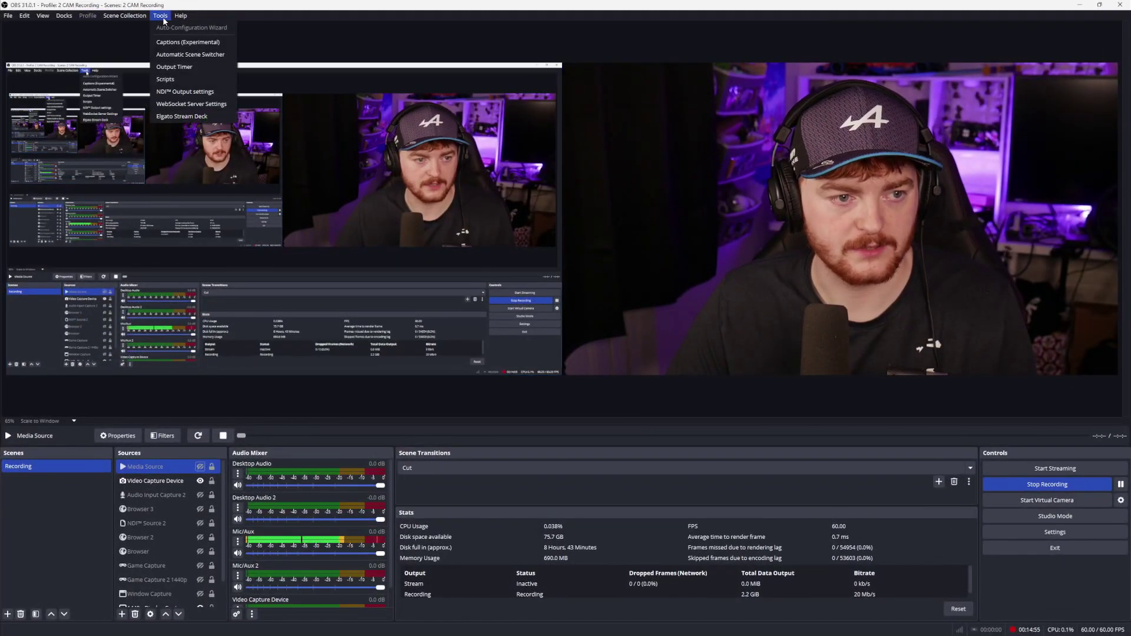
left_click(191, 103)
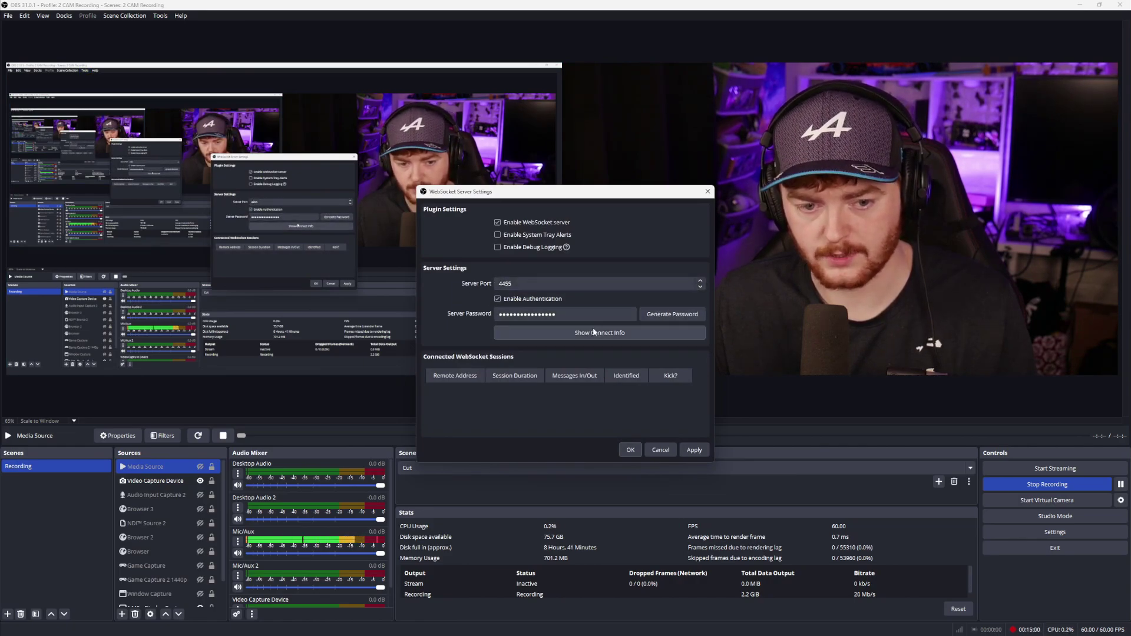
left_click(650, 334)
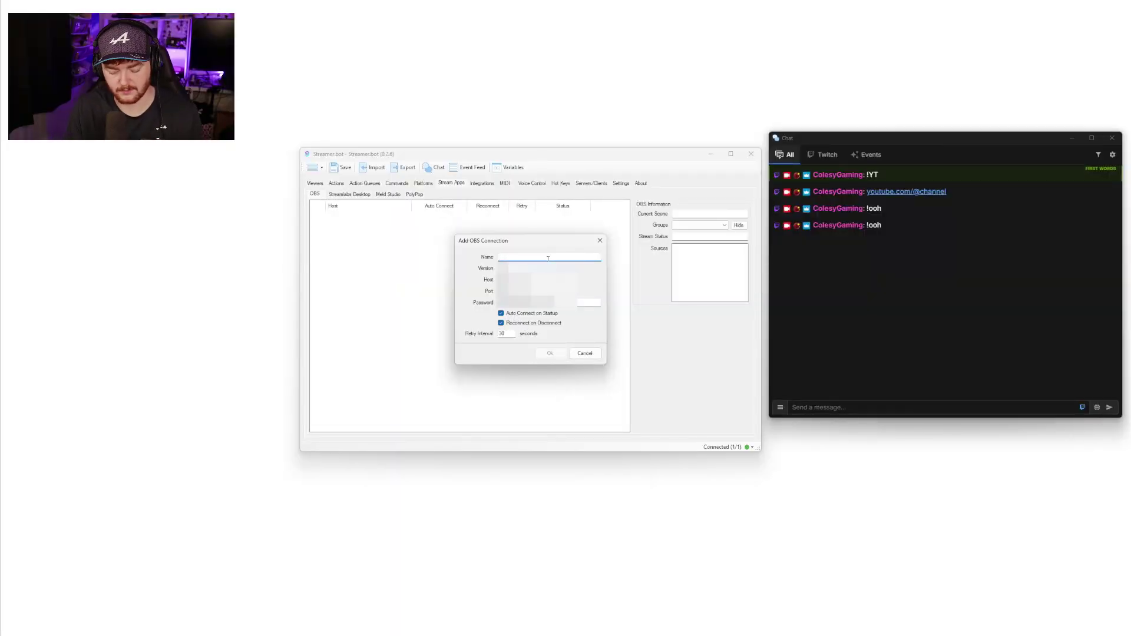
type("OBS")
key("Return")
- Connect the OBS connection, view its scenes and sources, and return to the actions list
right_click(559, 217)
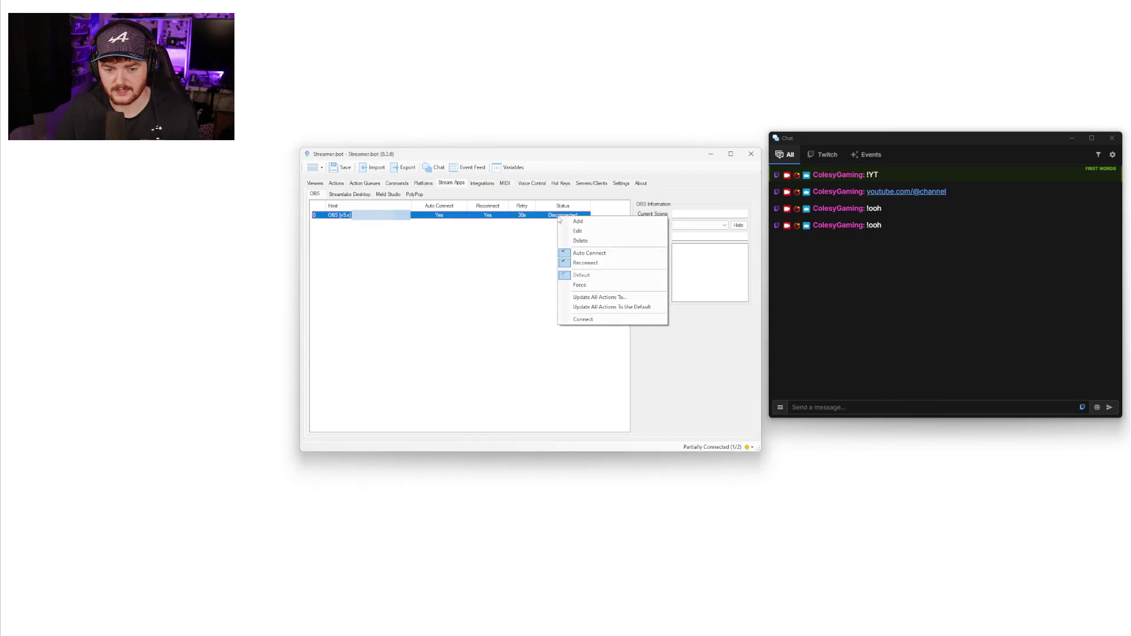
left_click(586, 319)
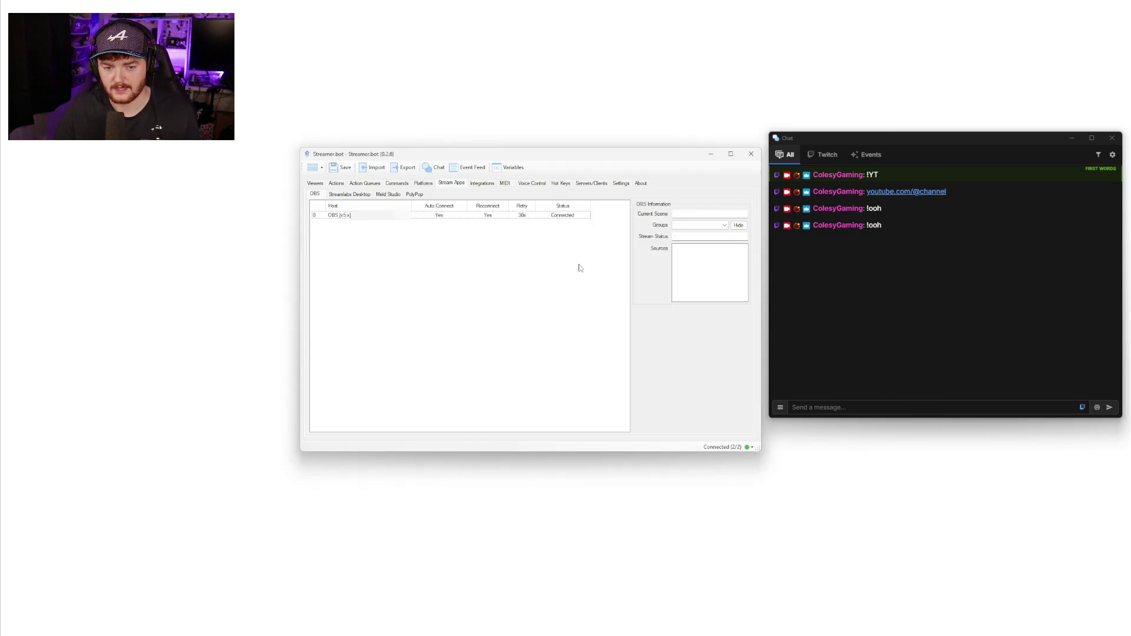
left_click(570, 217)
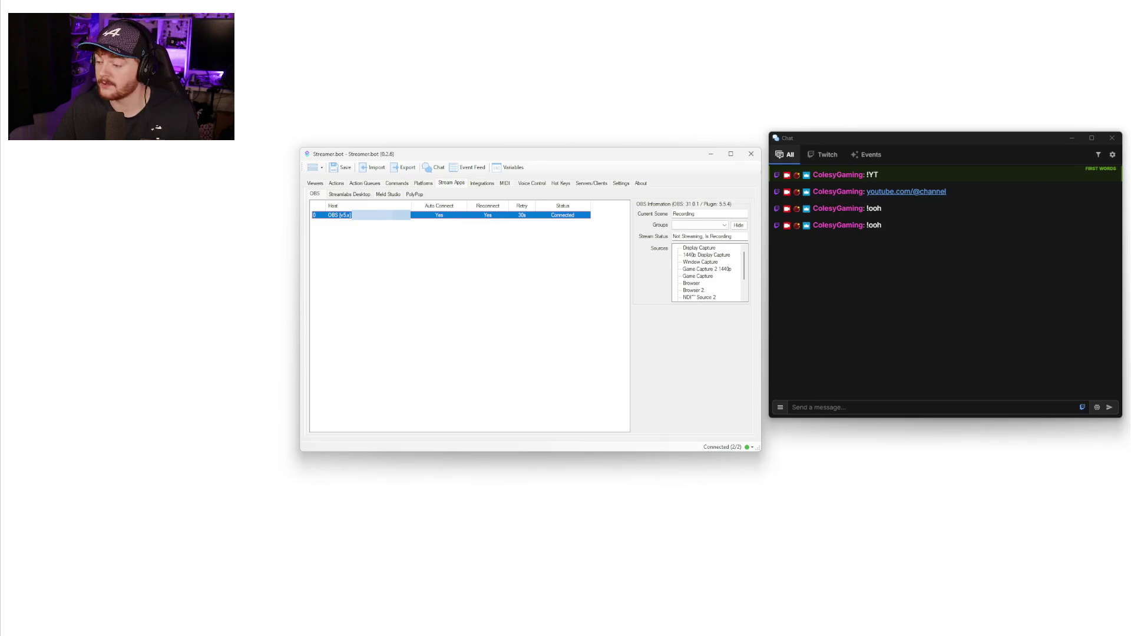
left_click(335, 183)
- Create a new action named MEDIA PLAY
right_click(446, 311)
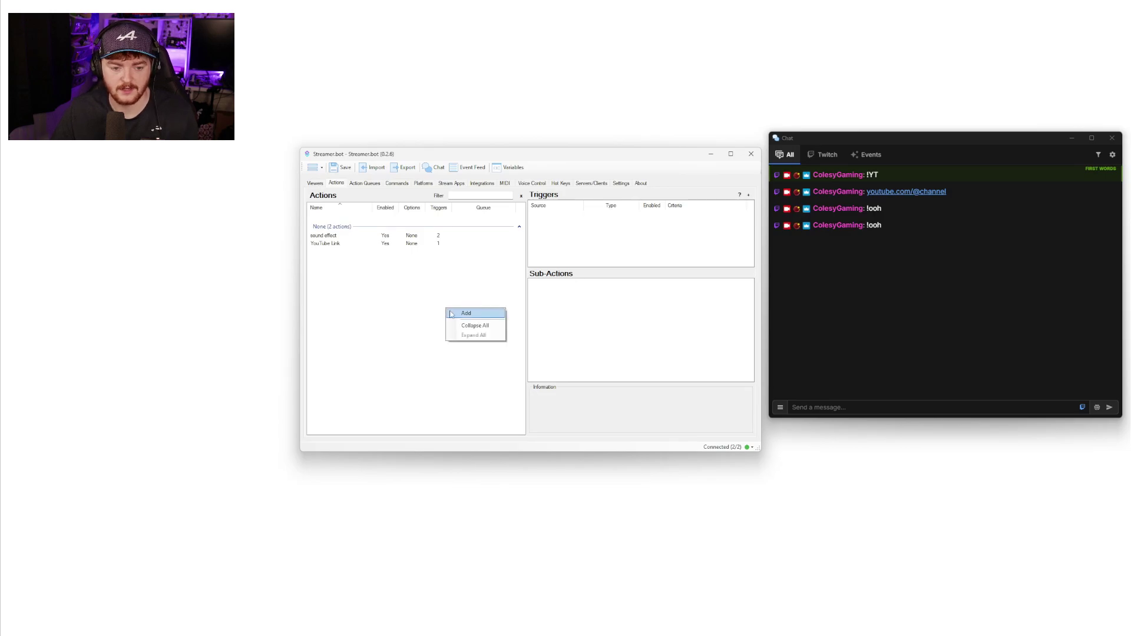
left_click(456, 315)
type("MEDIA")
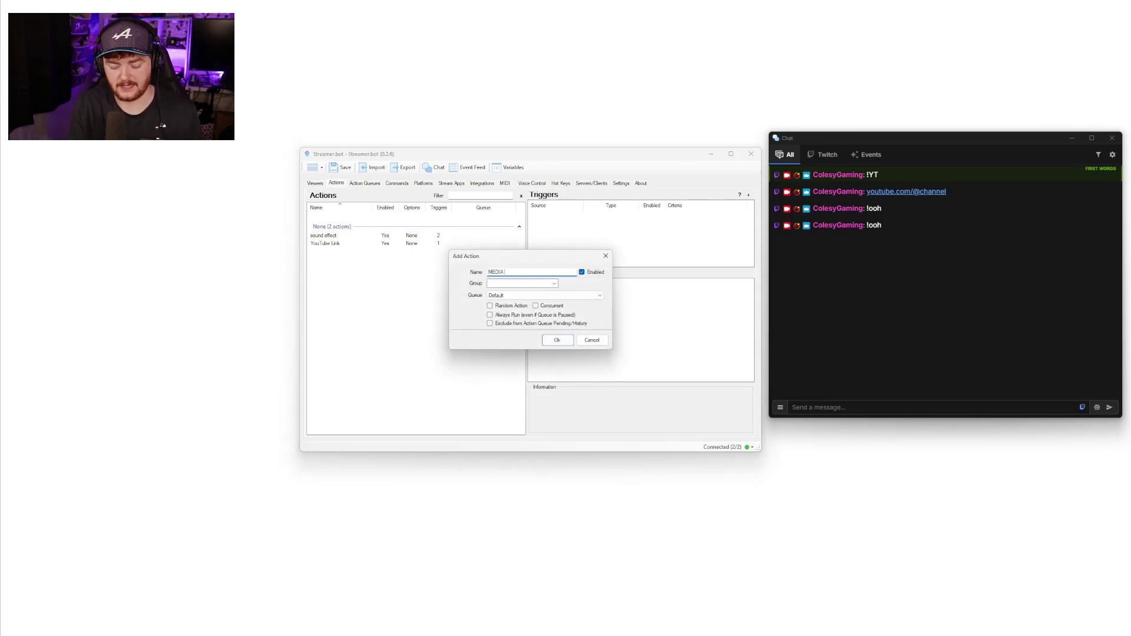
type("PLAY")
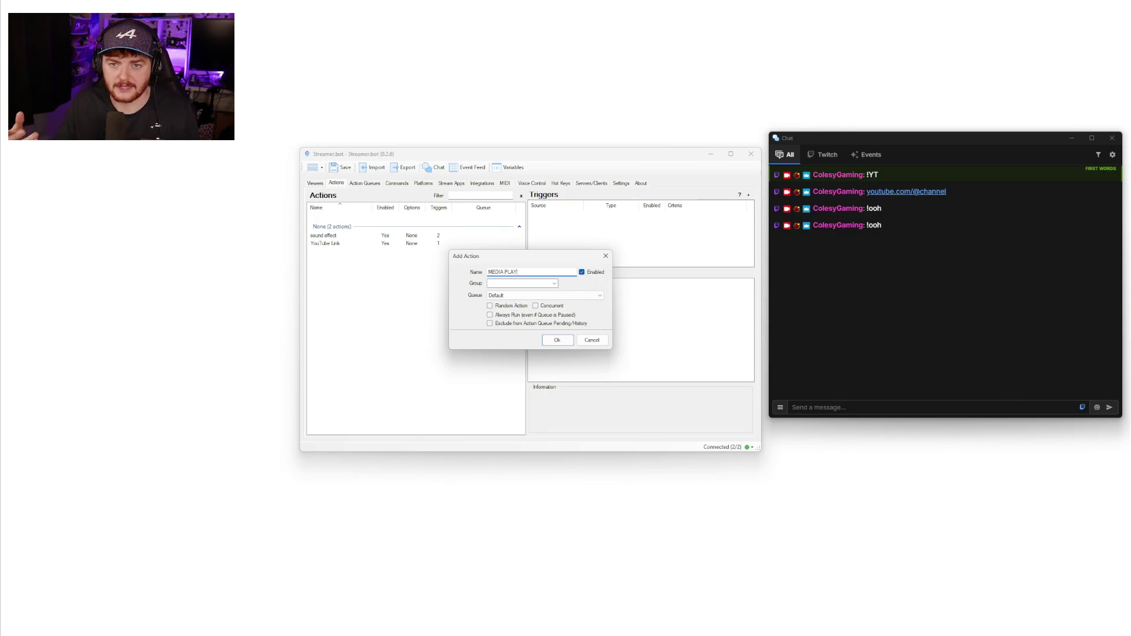
left_click(557, 340)
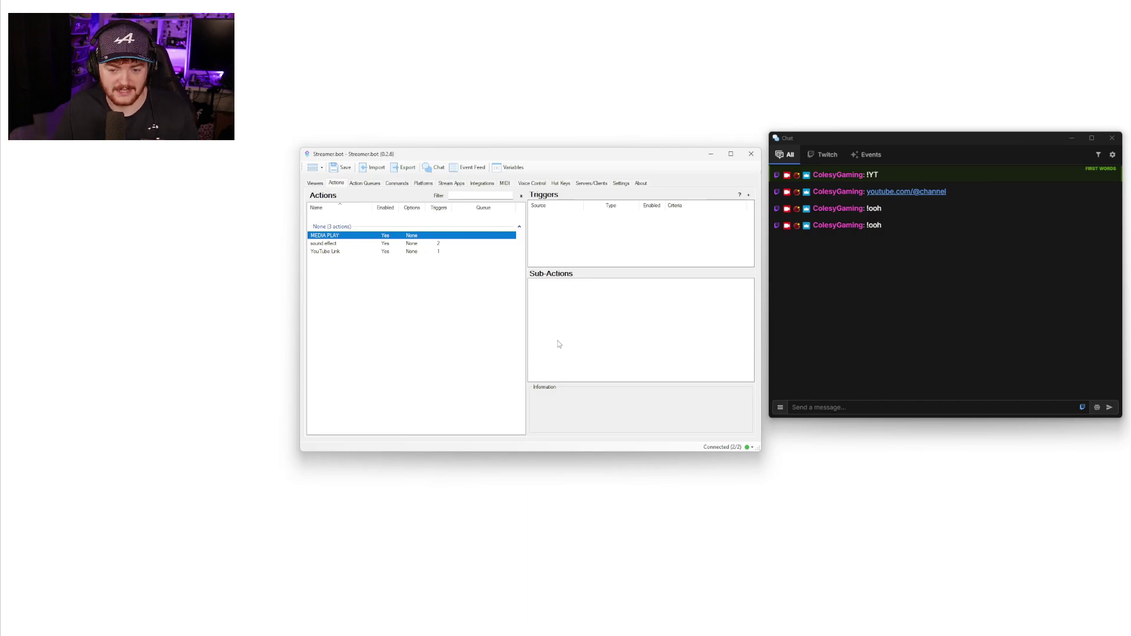
- Add a Set Source Visibility State sub-action making Media Source visible in the Recording scene
right_click(558, 343)
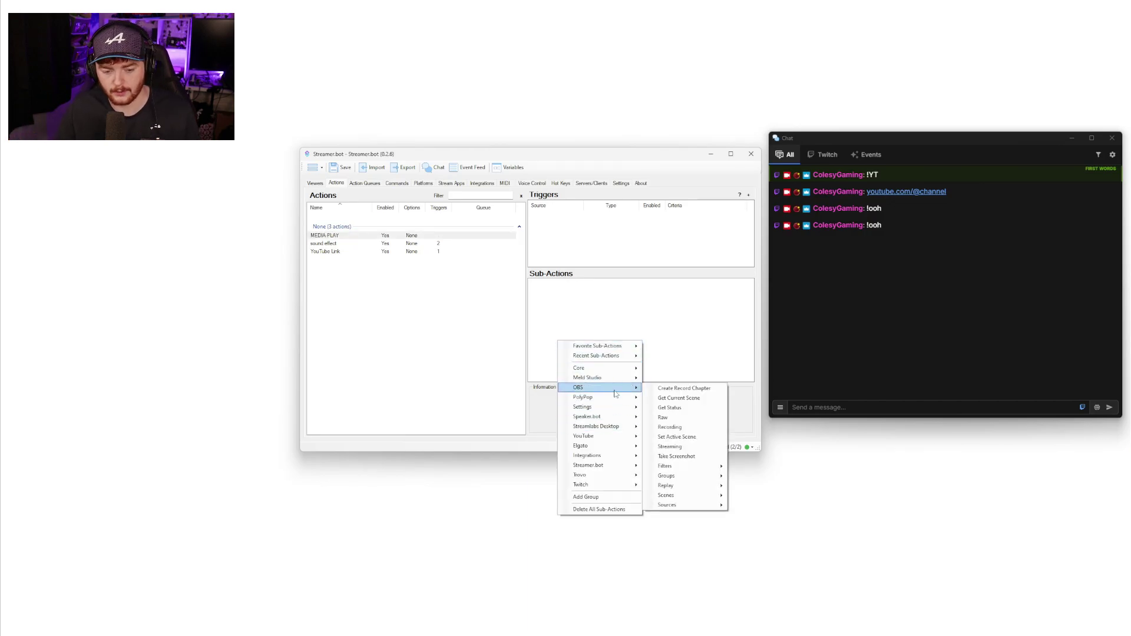
mouse_move(360, 140)
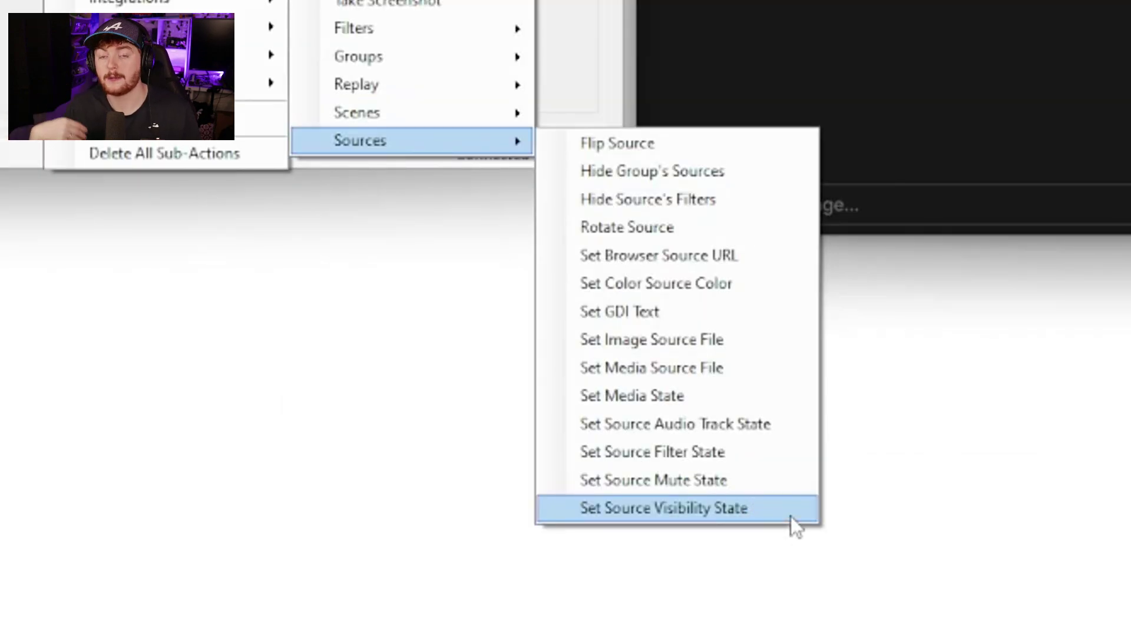
left_click(791, 517)
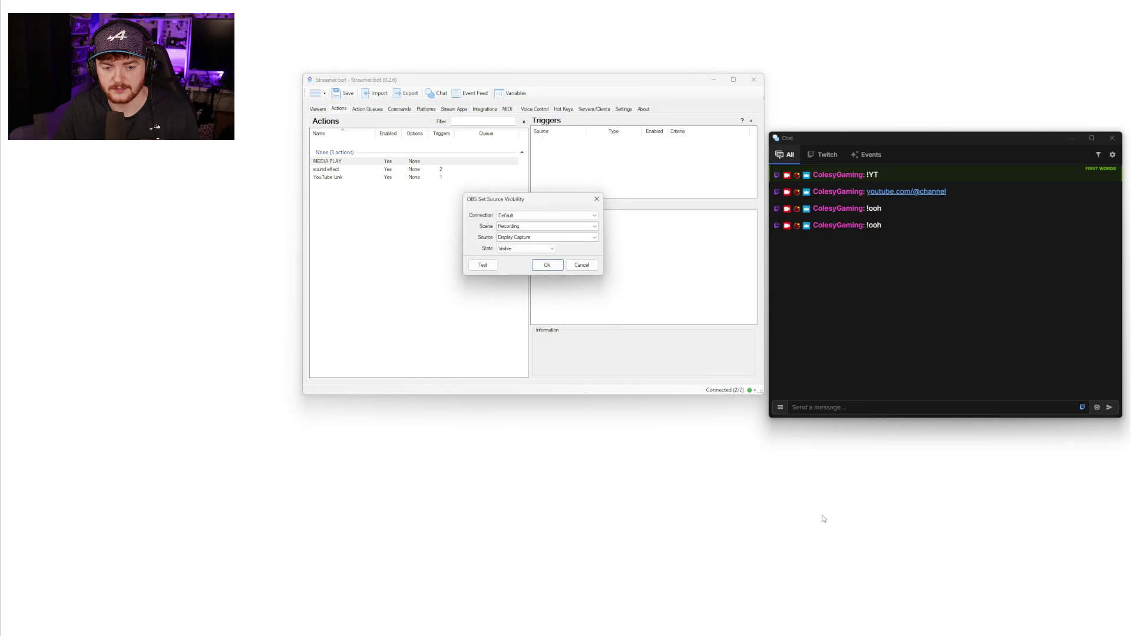
left_click(534, 248)
left_click(548, 217)
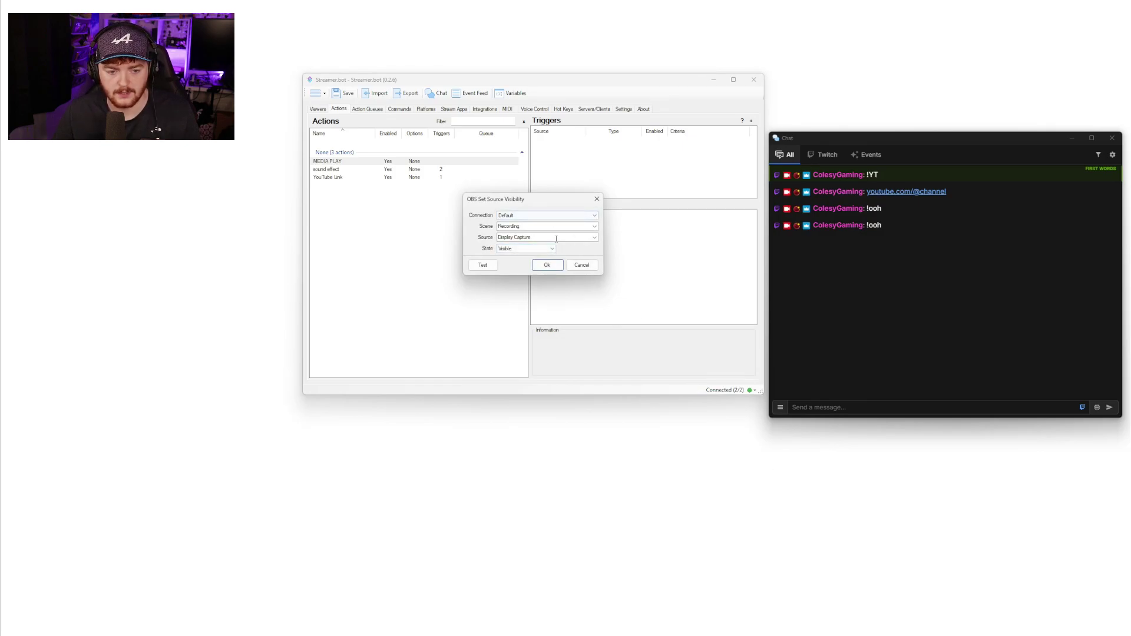
left_click(595, 239)
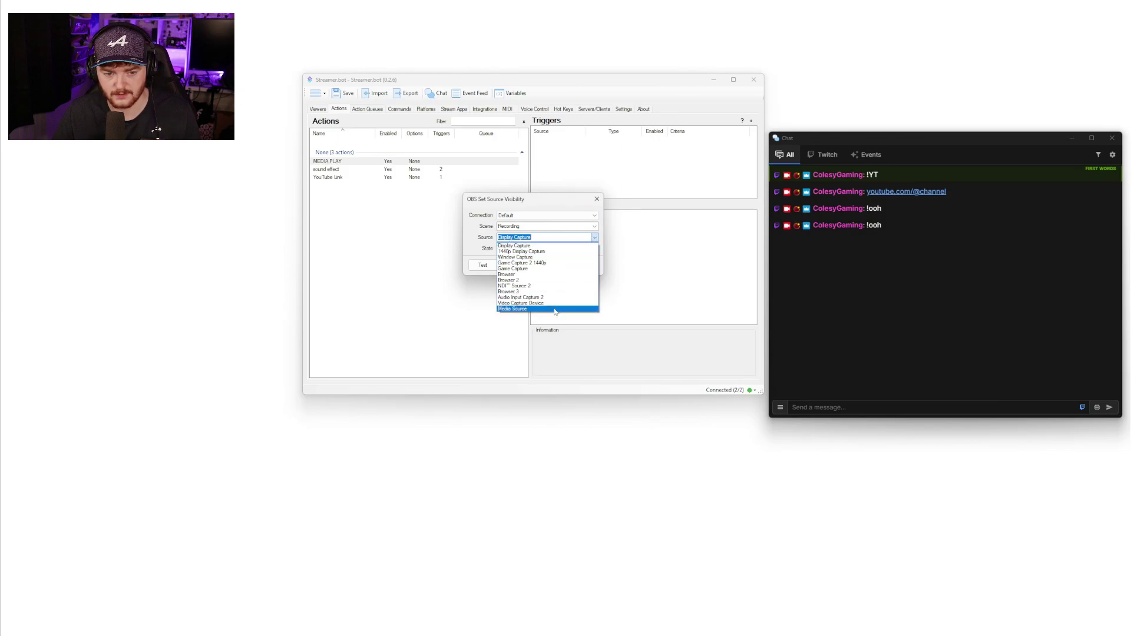
left_click(555, 309)
left_click(559, 264)
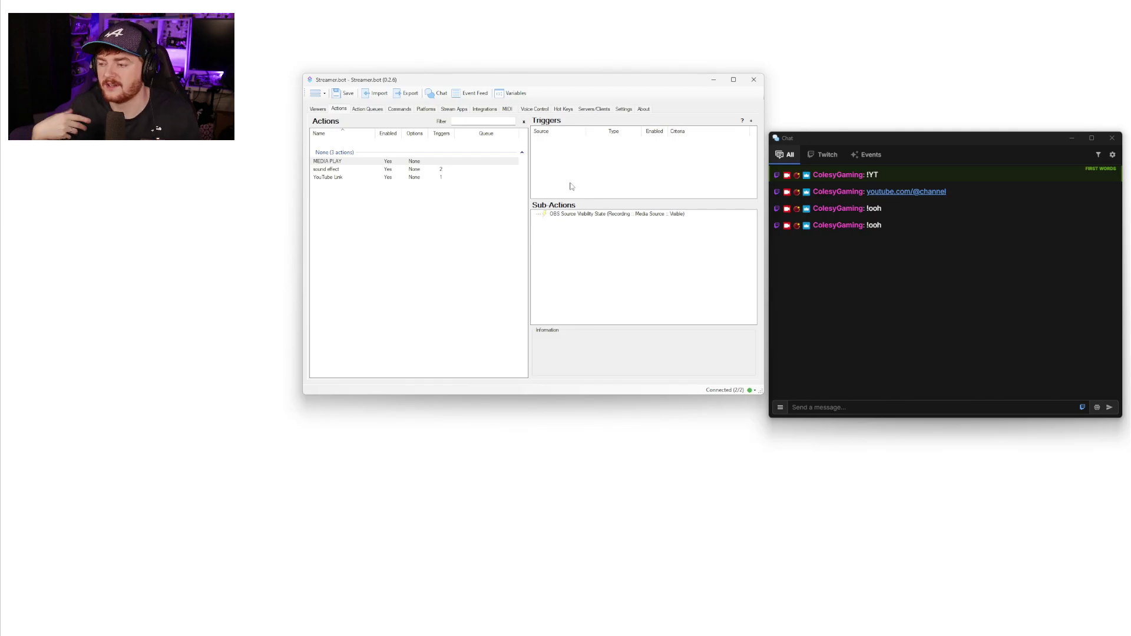
- Give MEDIA PLAY a Command Triggered trigger using a new MEDIA ON command, !playvideo
right_click(582, 166)
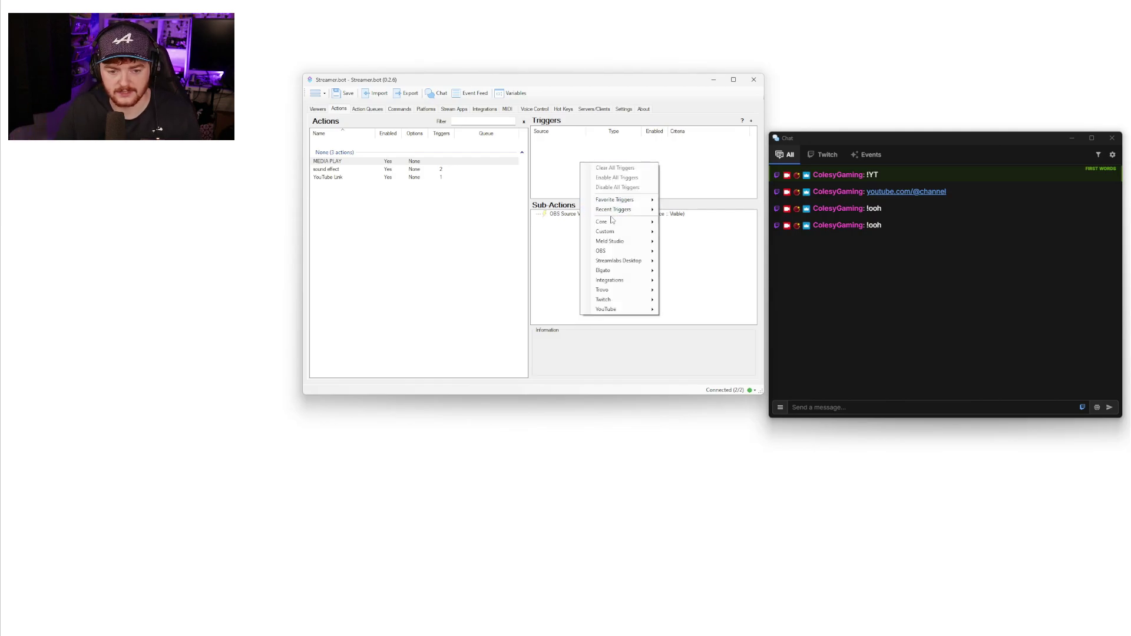
mouse_move(615, 222)
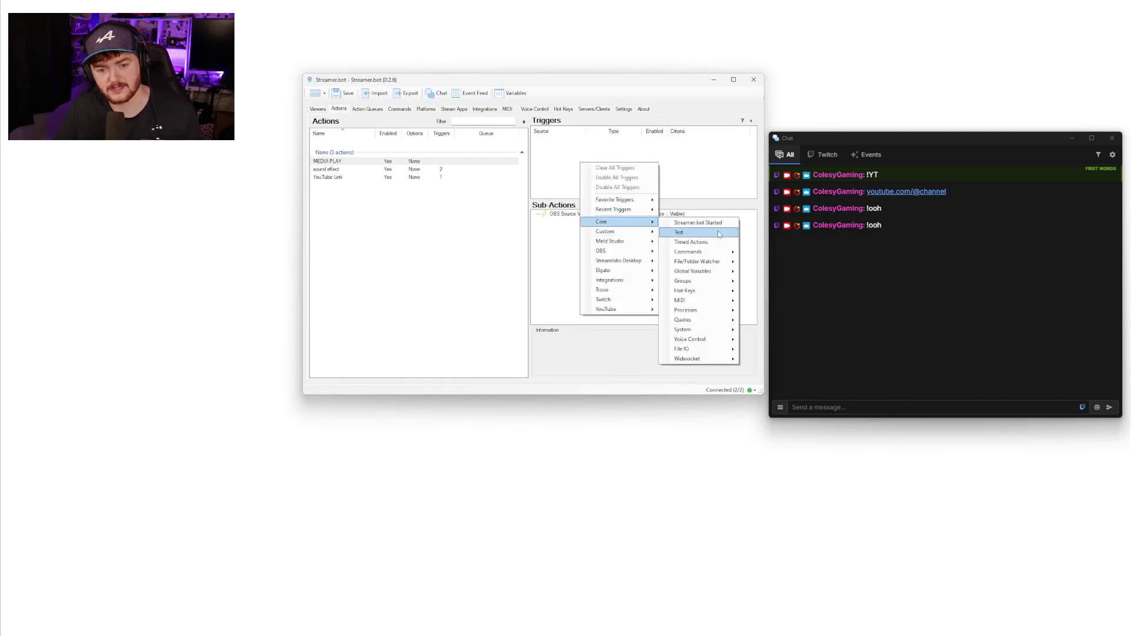
mouse_move(688, 251)
left_click(770, 253)
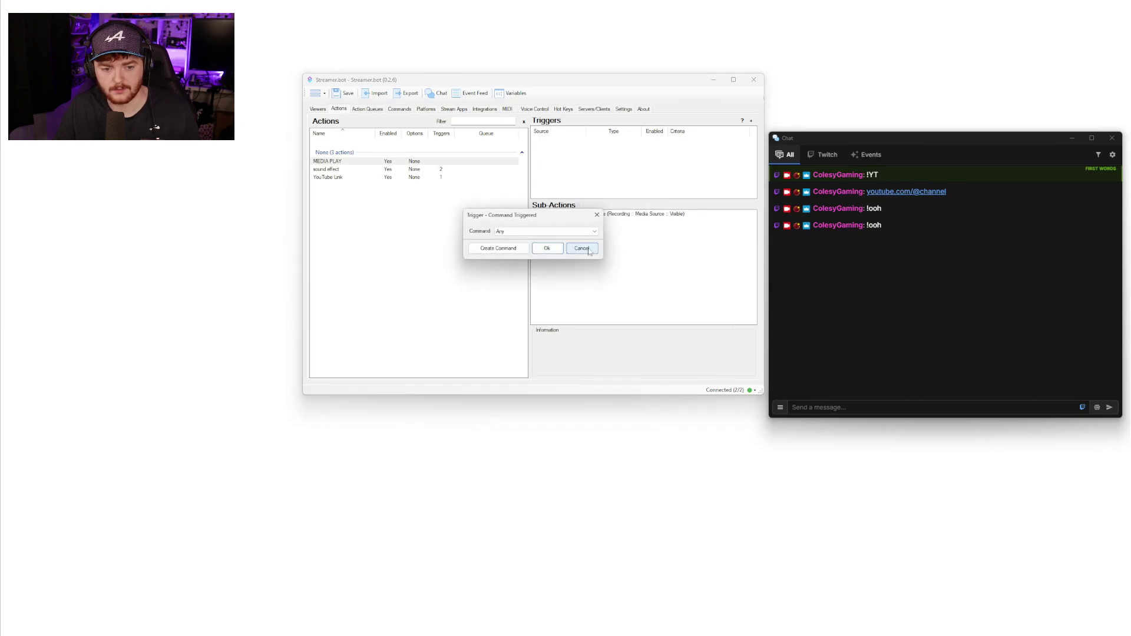
left_click(495, 248)
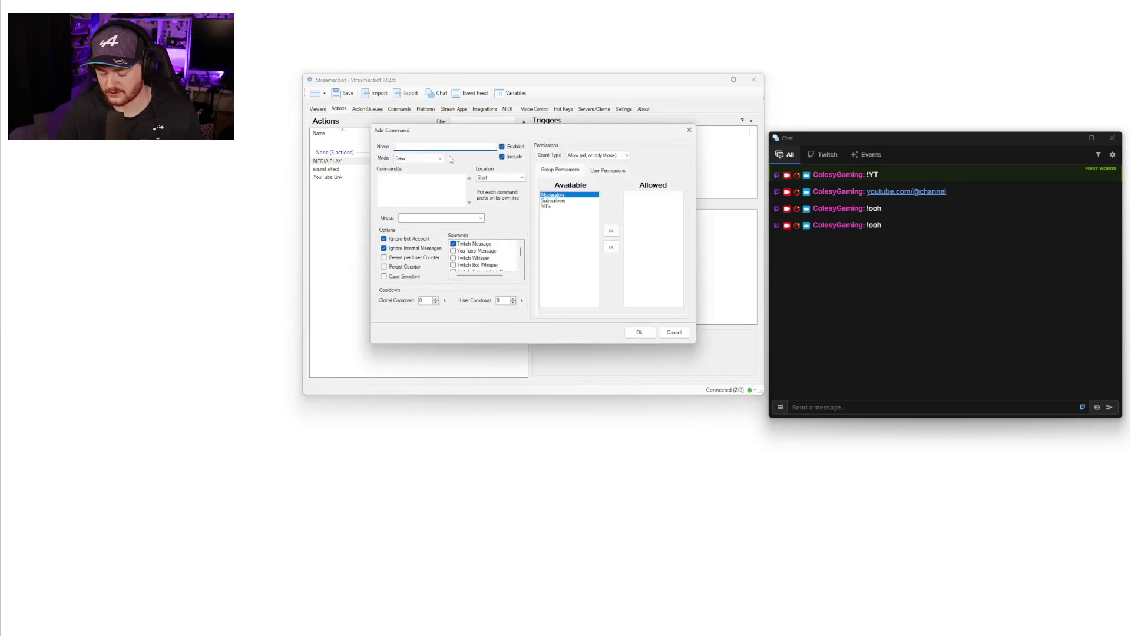
type("MEDIA ON")
key("Tab")
type("!play")
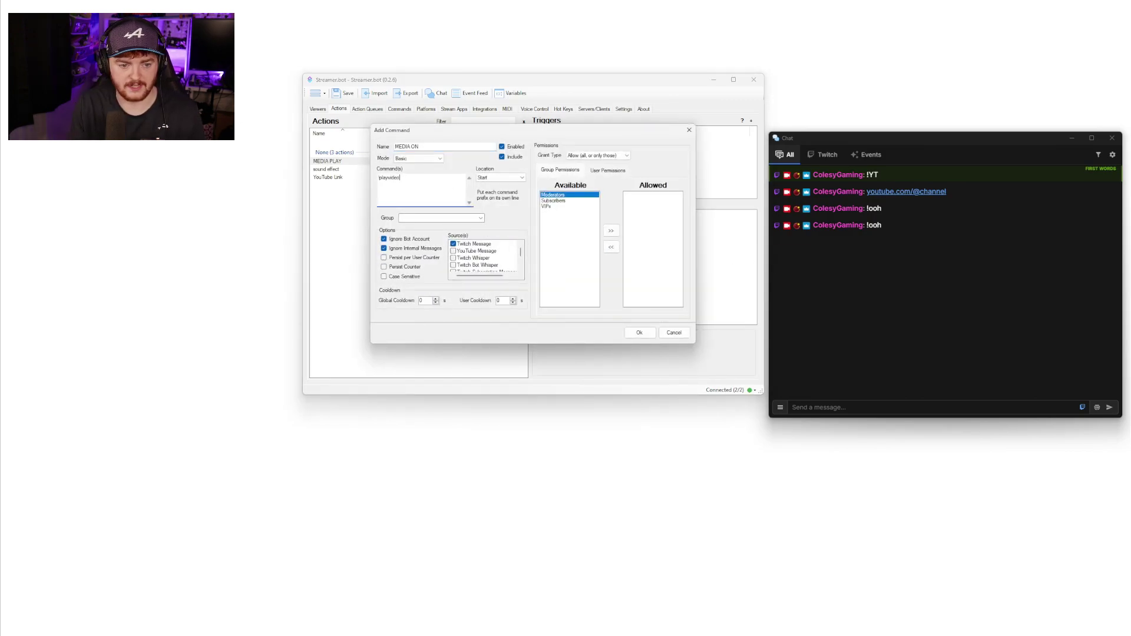
left_click(649, 331)
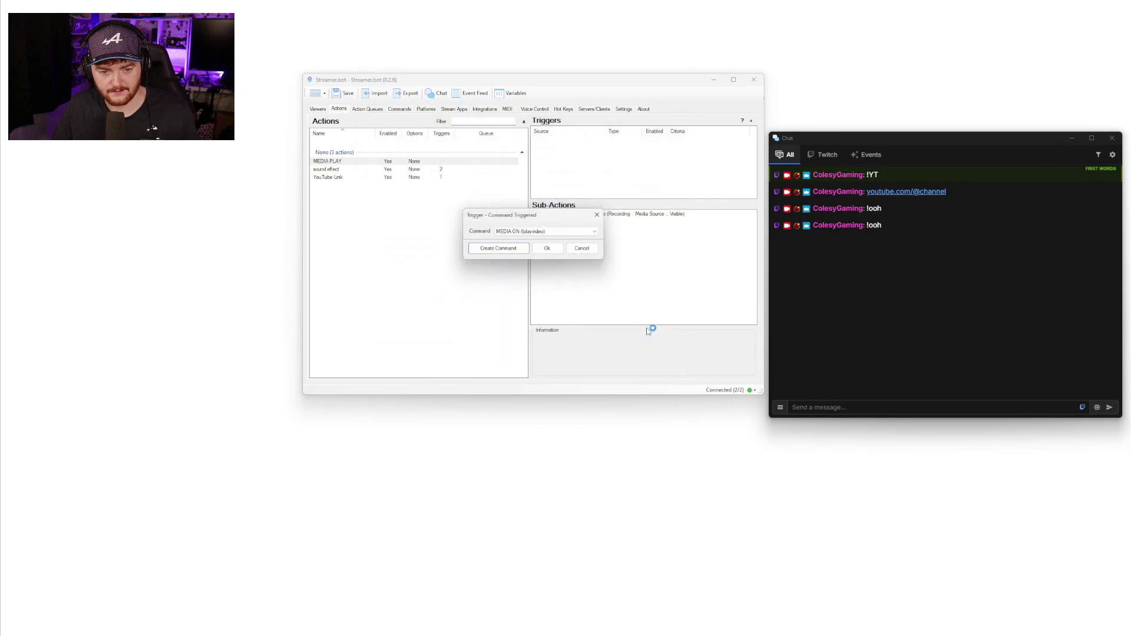
left_click(554, 252)
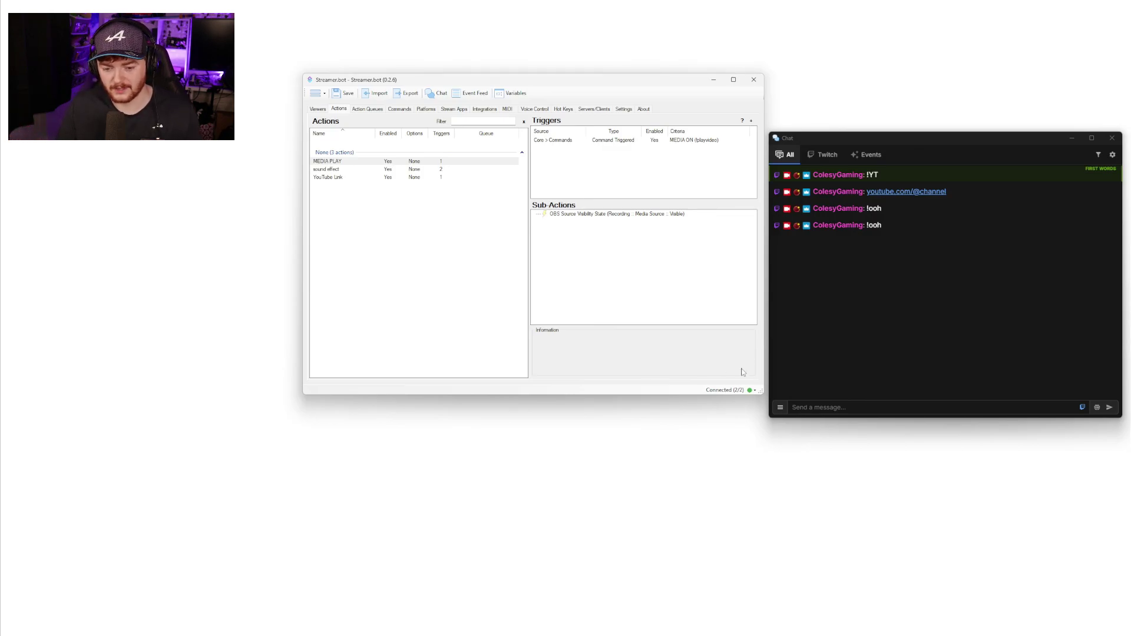
- Send !playvideo in chat to play the game footage
left_click(848, 407)
type("!play")
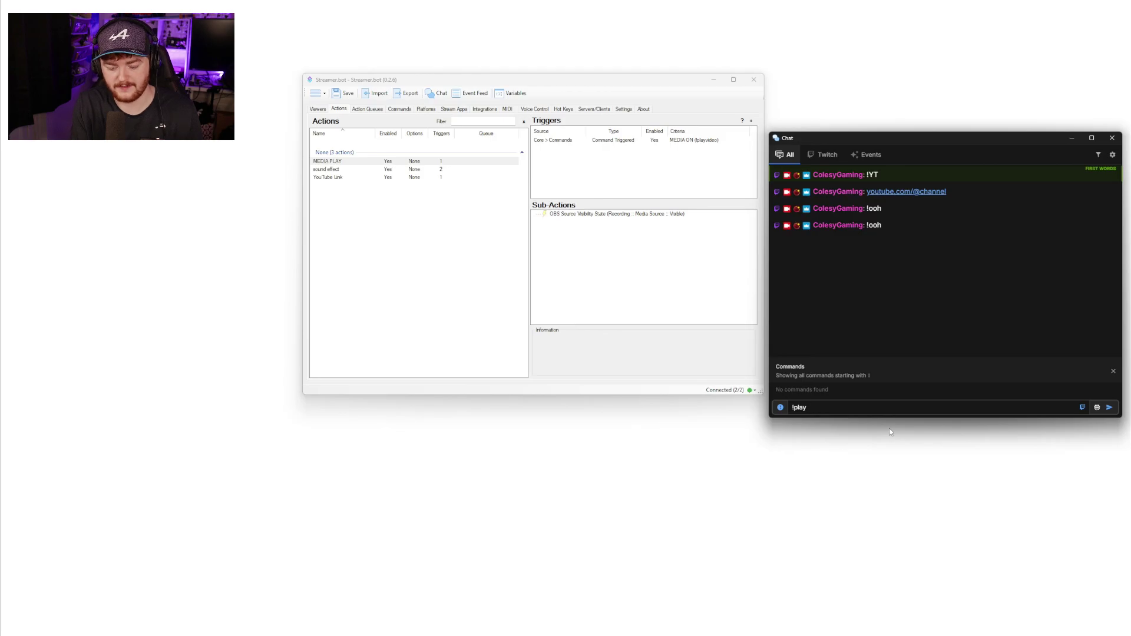
type("cvvideo")
key("Return")
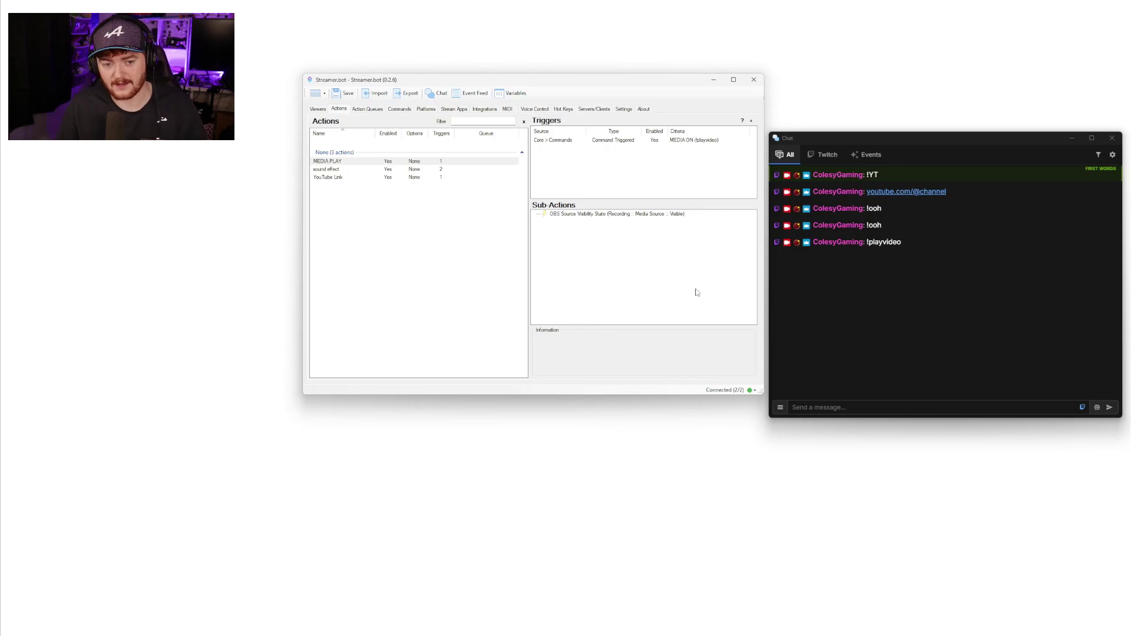
right_click(588, 176)
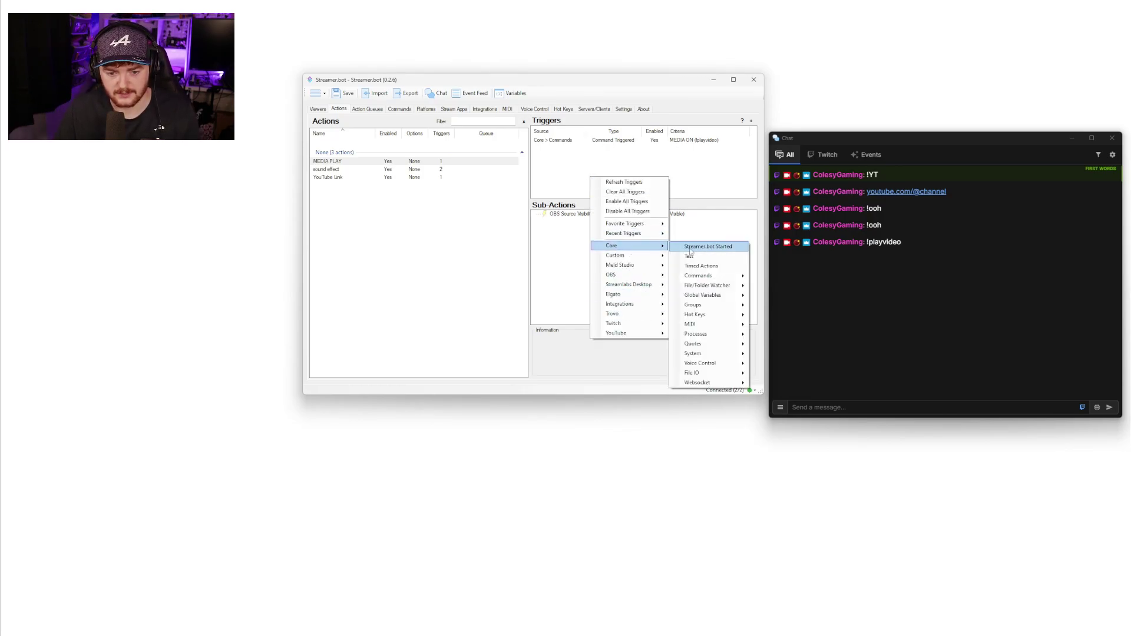
mouse_move(612, 245)
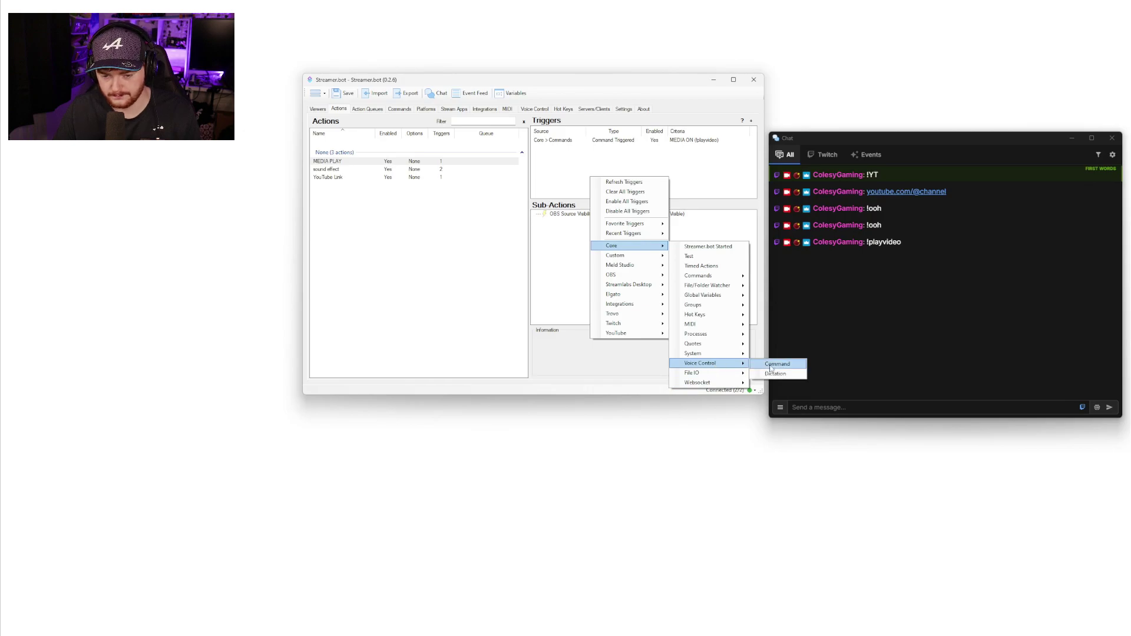
- Set the voice control input to Chat Mic (2- TC-Helicon GoXLR), start listening and check the log
left_click(772, 365)
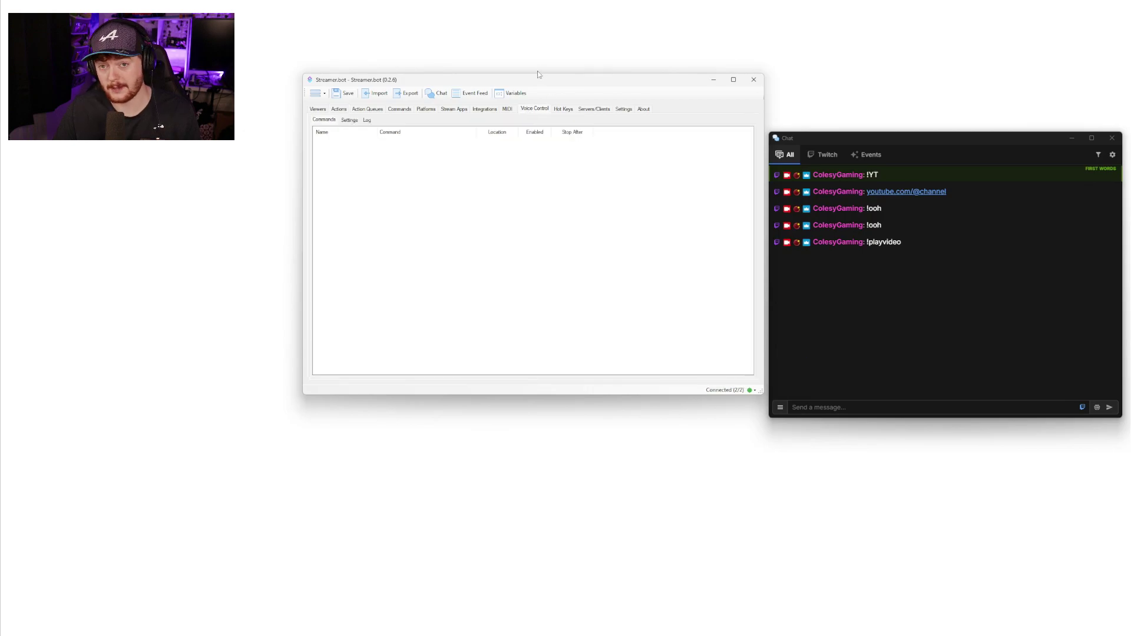
left_click(350, 120)
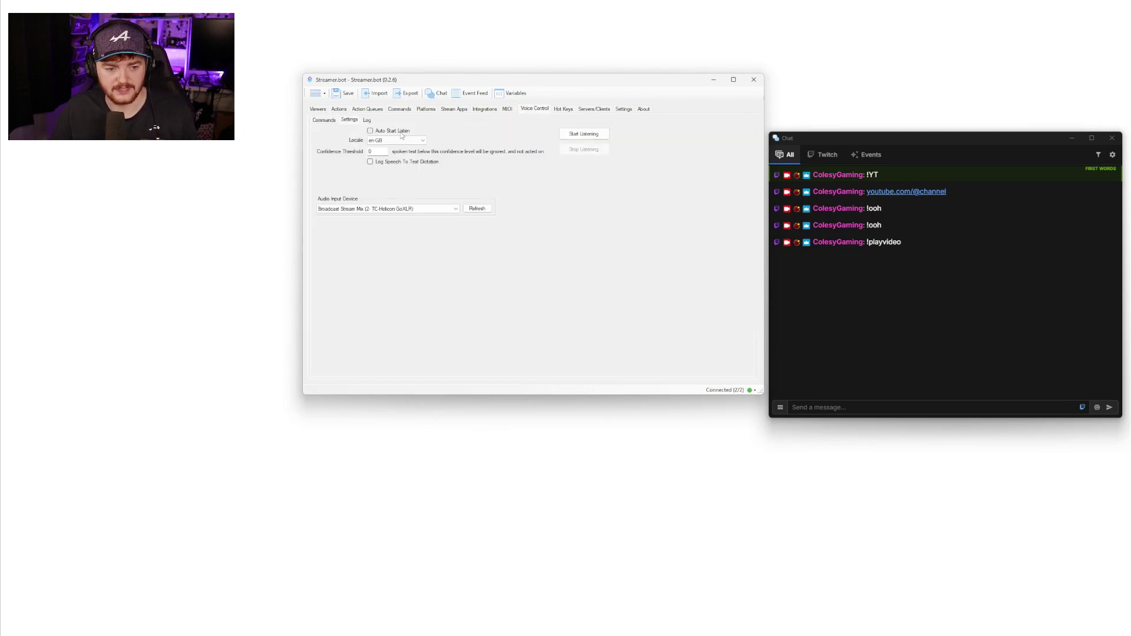
left_click(434, 210)
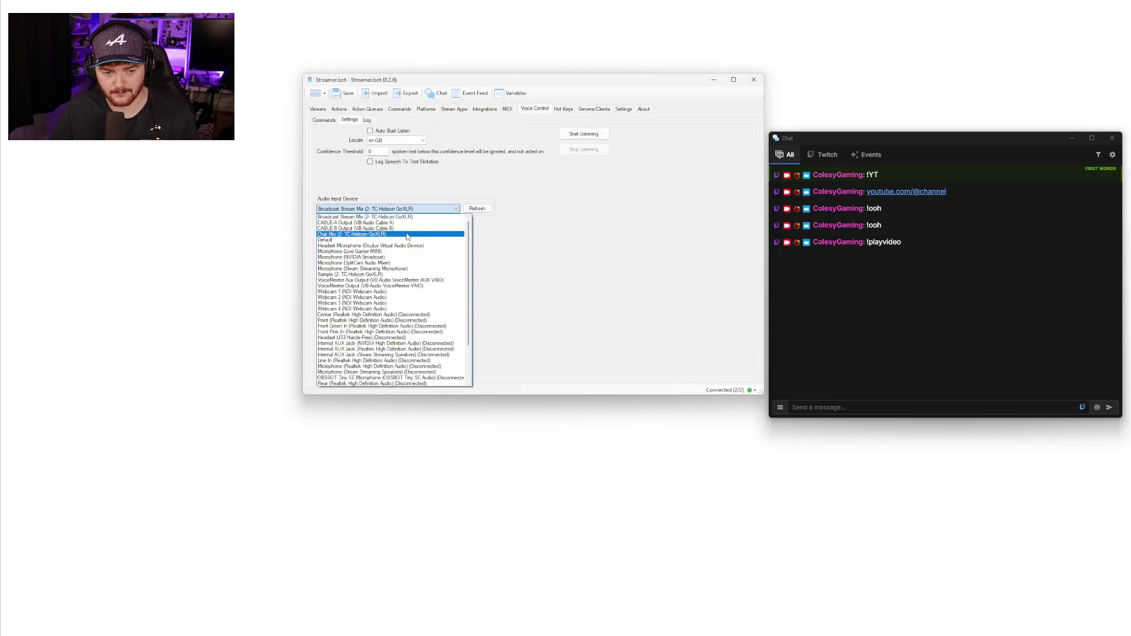
left_click(408, 236)
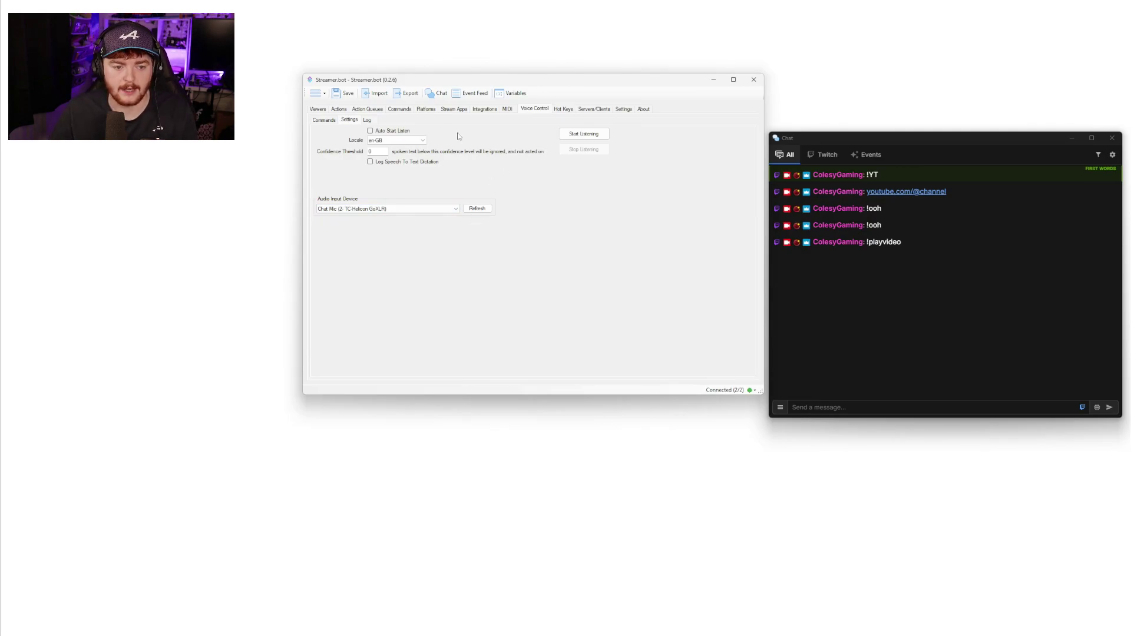
left_click(571, 134)
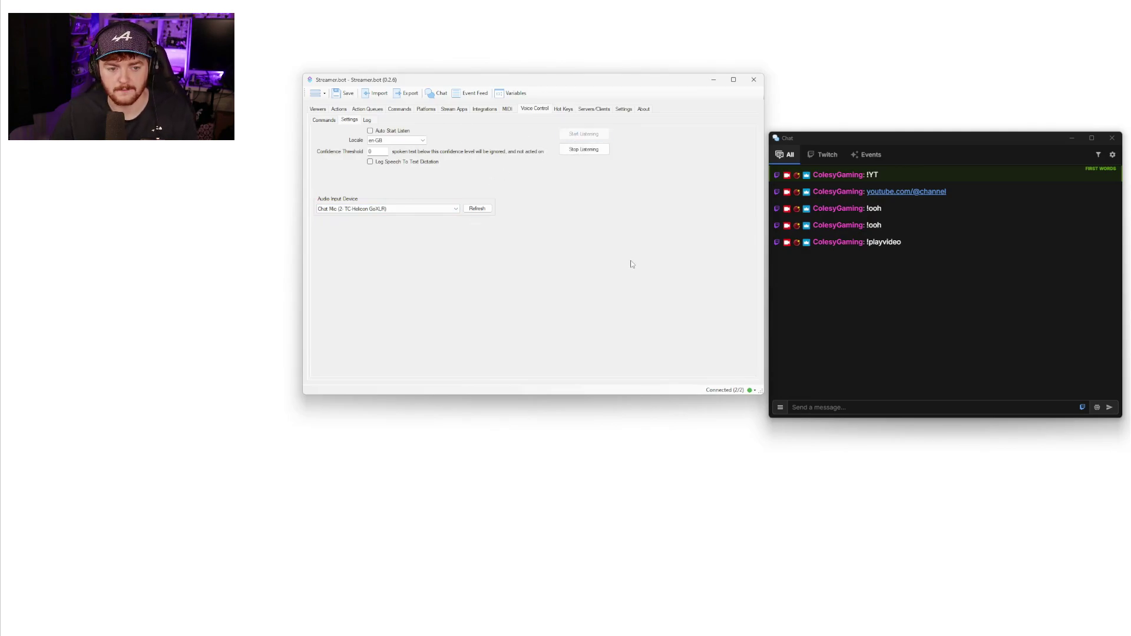
left_click(368, 120)
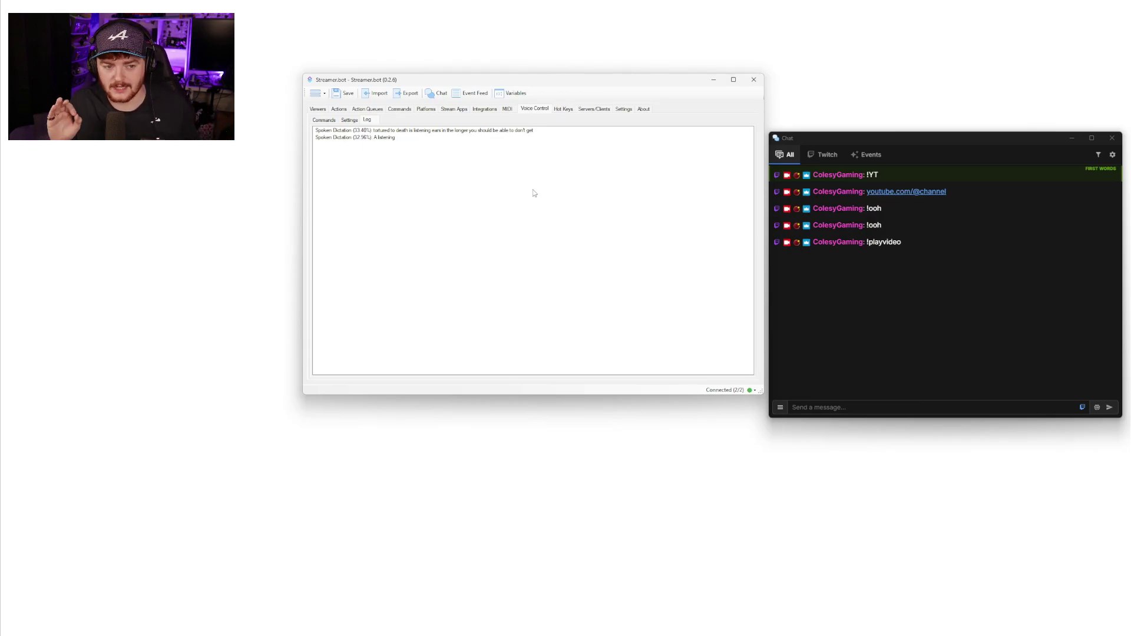
left_click(324, 119)
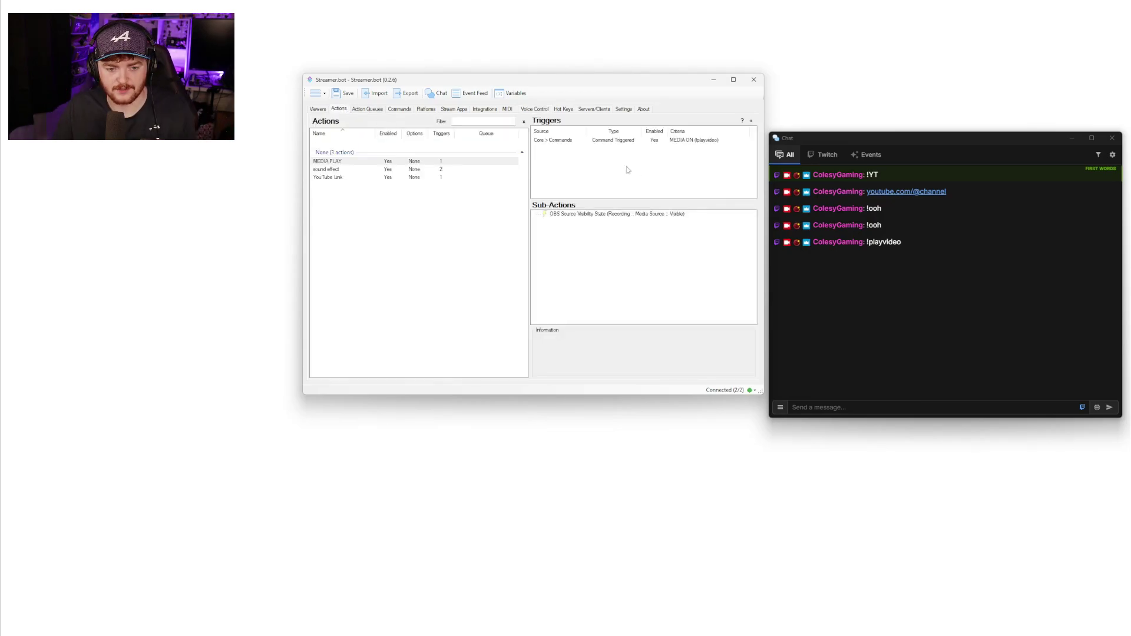
- Add a voice command trigger to MEDIA PLAY with a new PlayVideo command for 'Play Video'
right_click(607, 164)
mouse_move(612, 230)
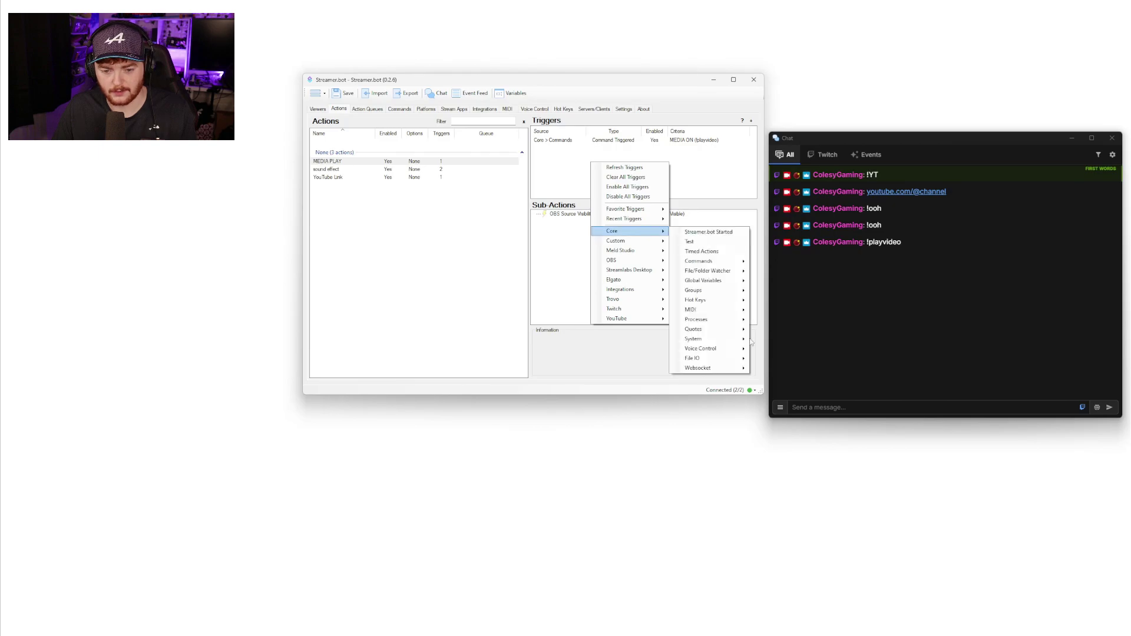
left_click(778, 349)
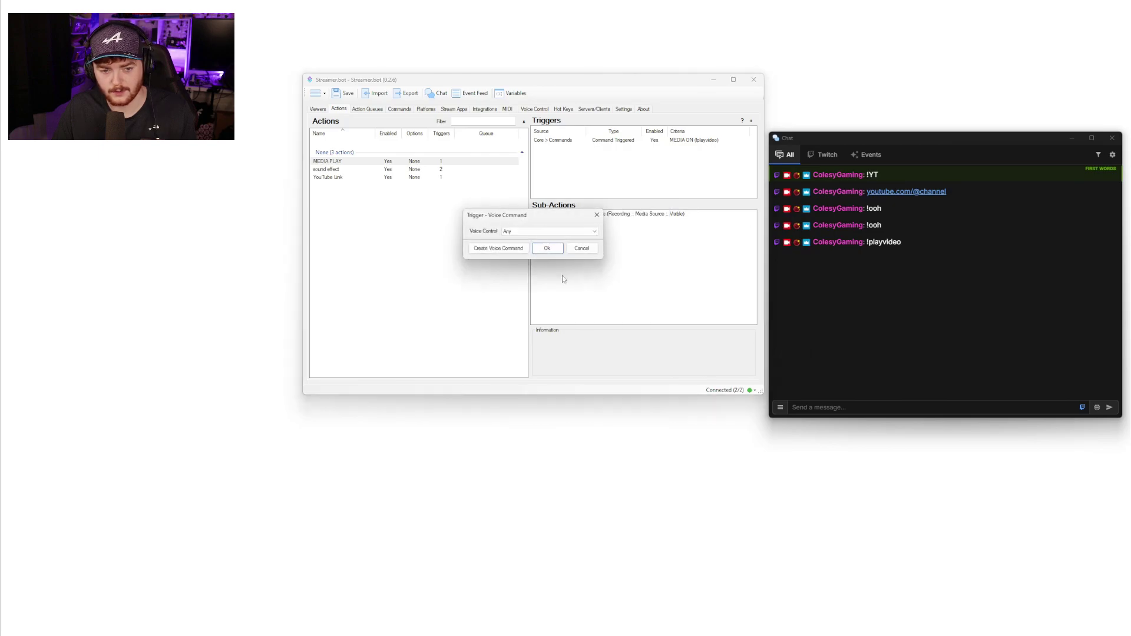
left_click(521, 249)
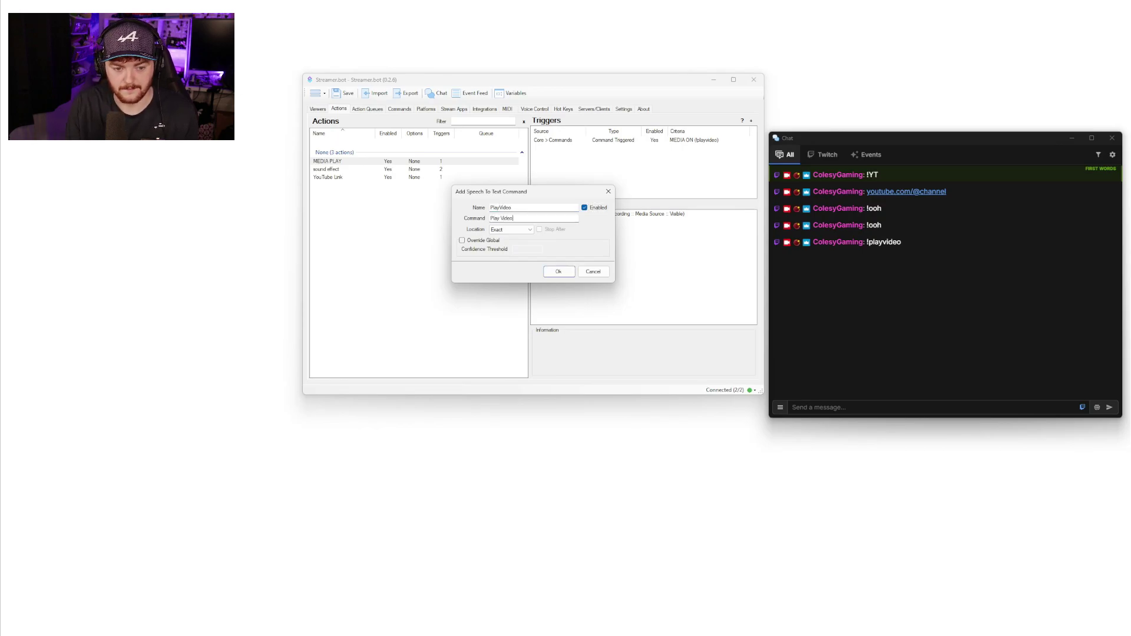
left_click(558, 272)
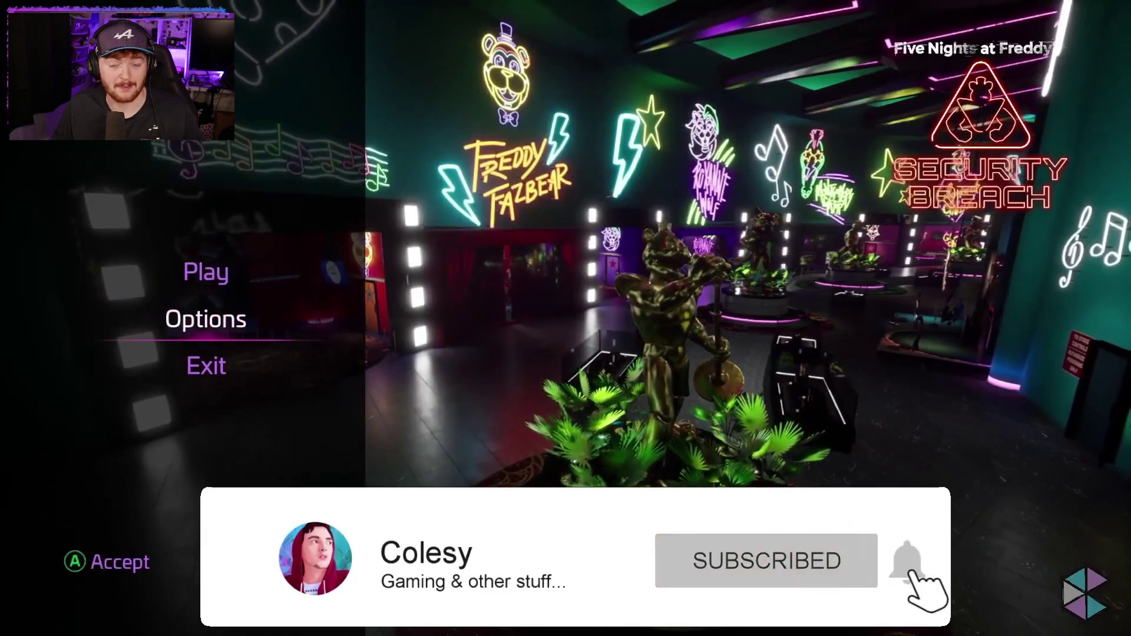
- Let the triggered game footage play, then return to MEDIA PLAY's two-trigger setup
key("Return")
key("Down")
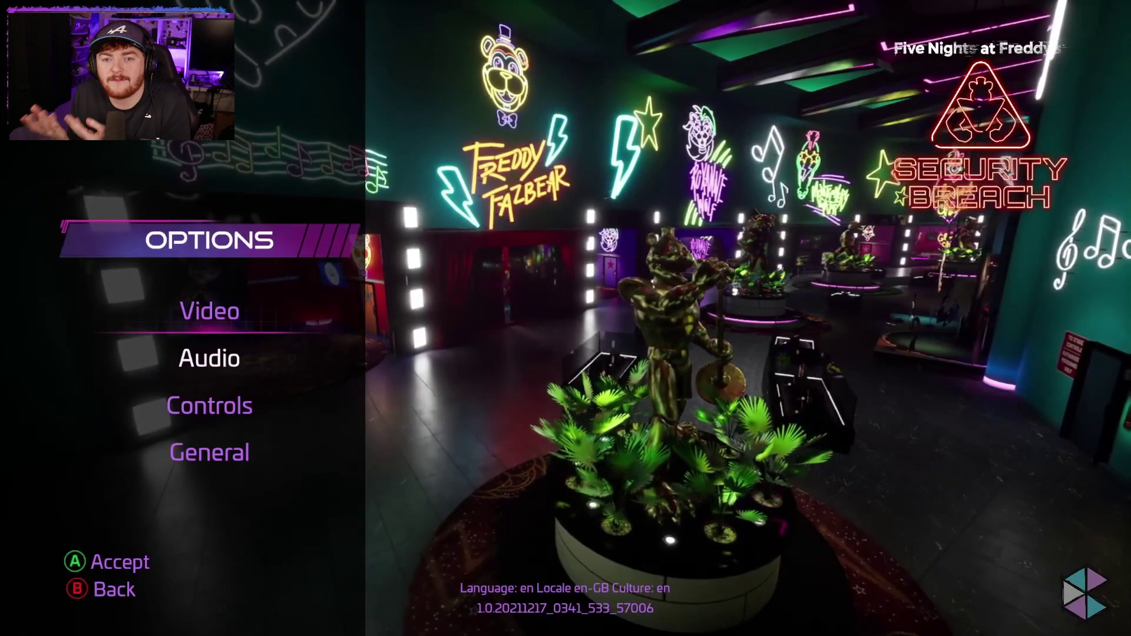
key("Return")
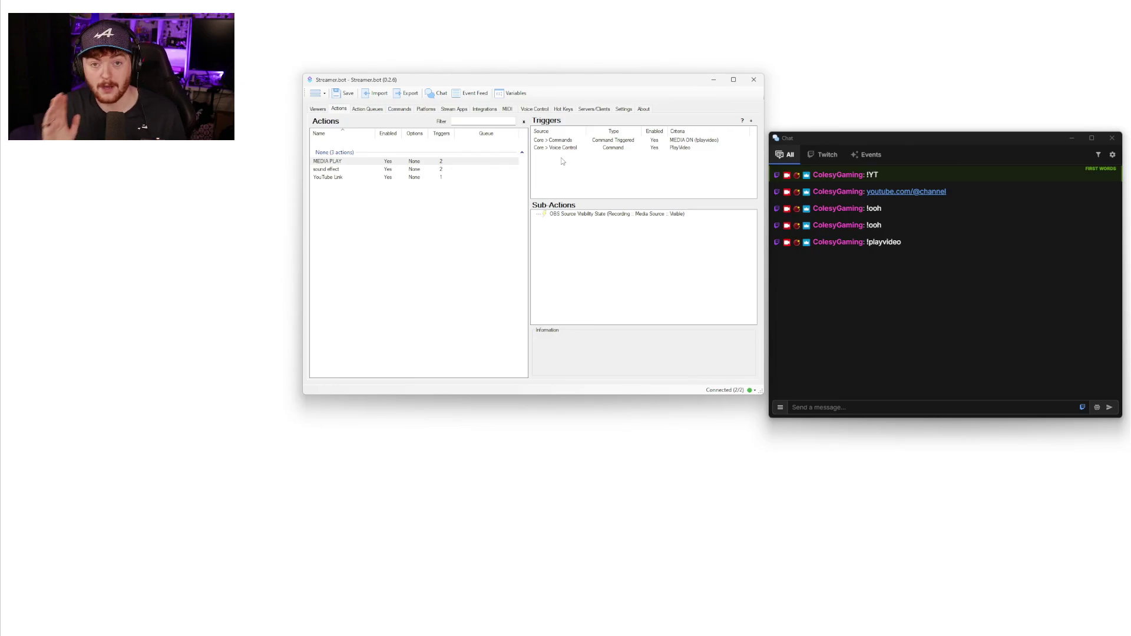
- Delete MEDIA PLAY's voice command trigger, then preview and cancel a Set Active Scene sub-action
key("Delete")
right_click(623, 236)
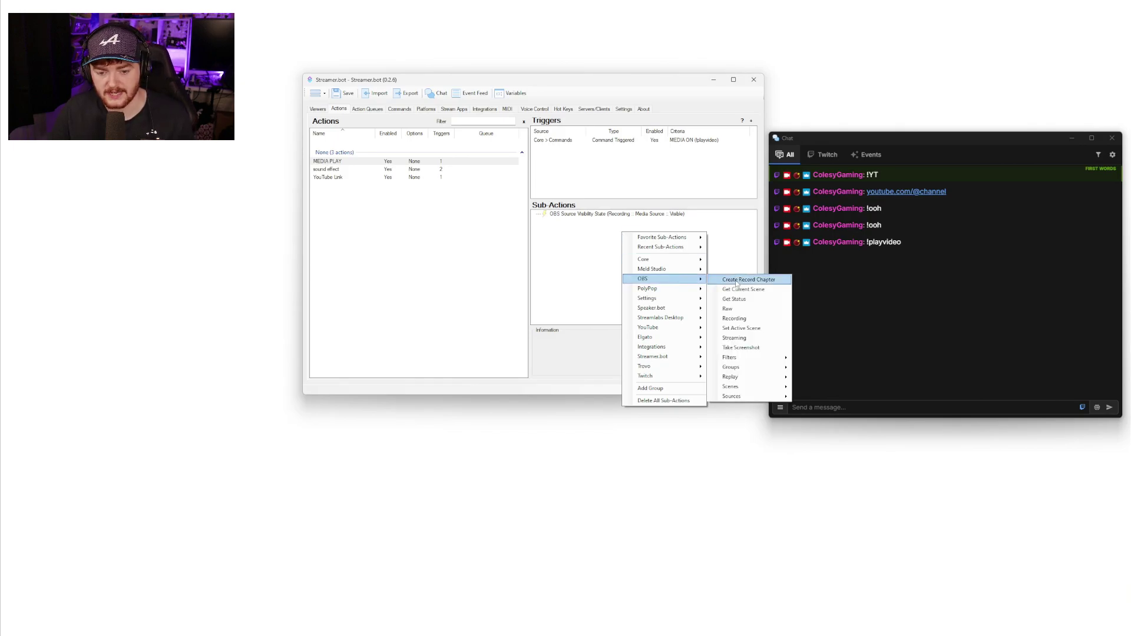
mouse_move(654, 279)
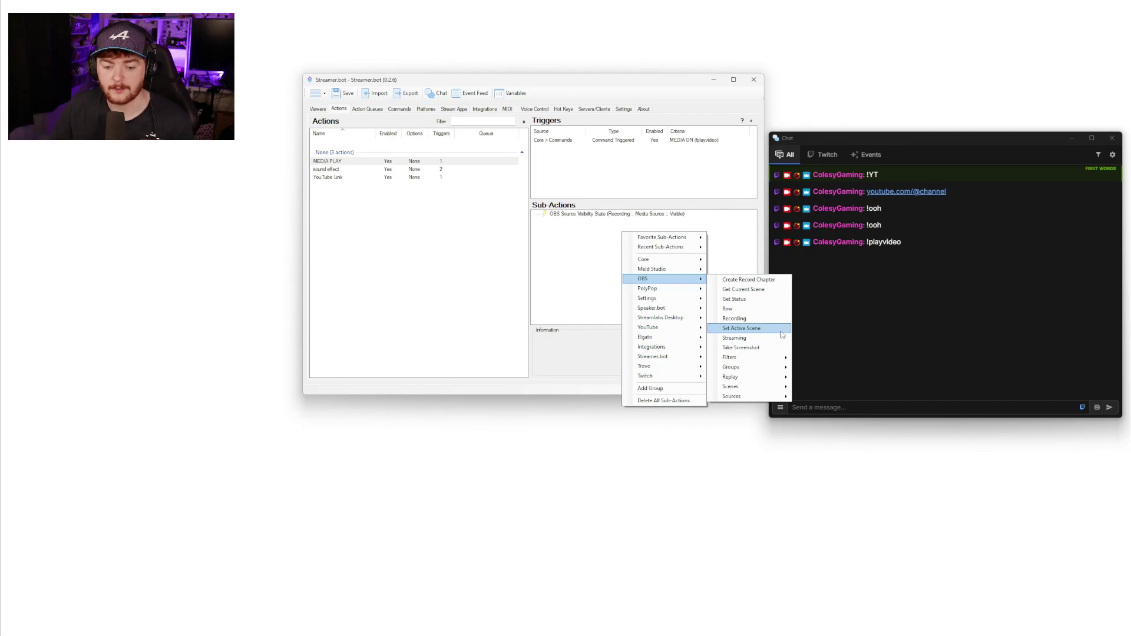
left_click(778, 328)
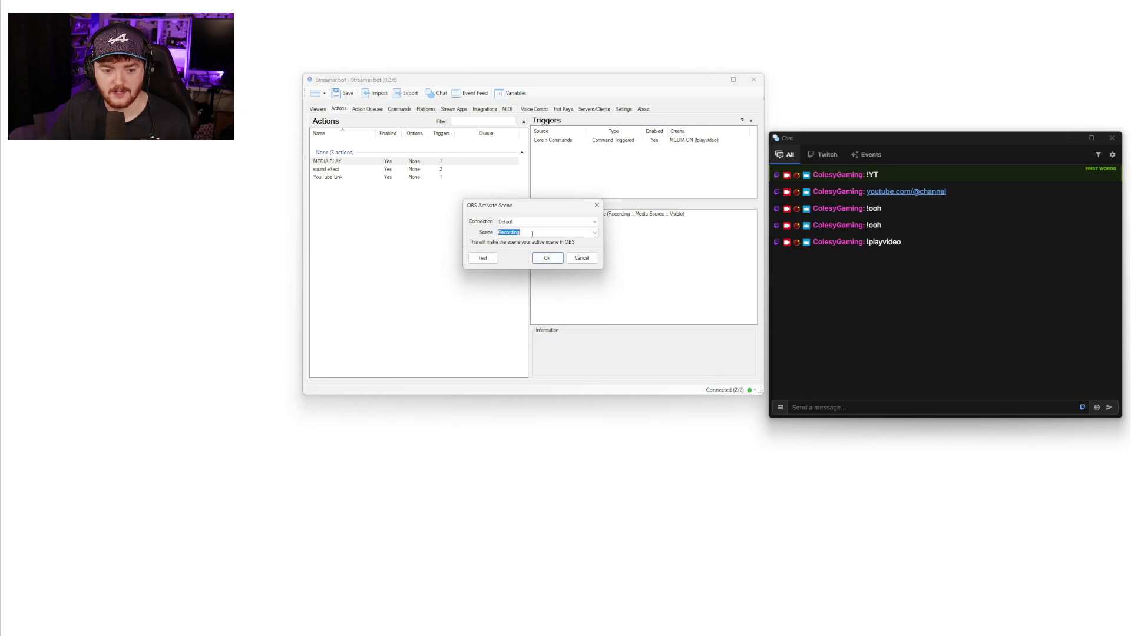
left_click(595, 234)
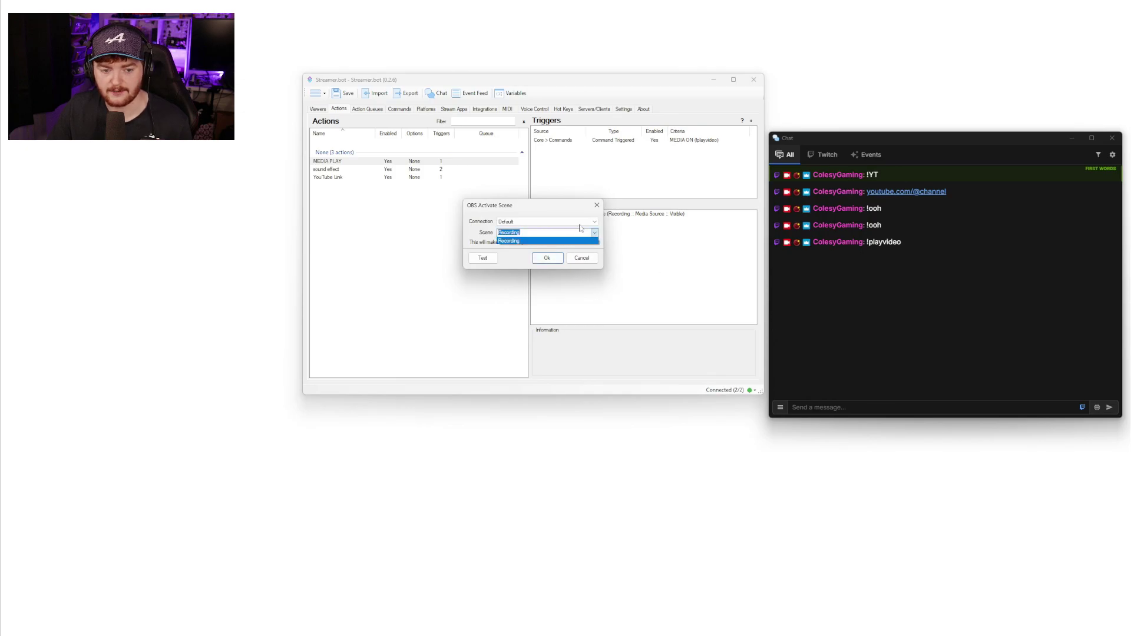
left_click(592, 241)
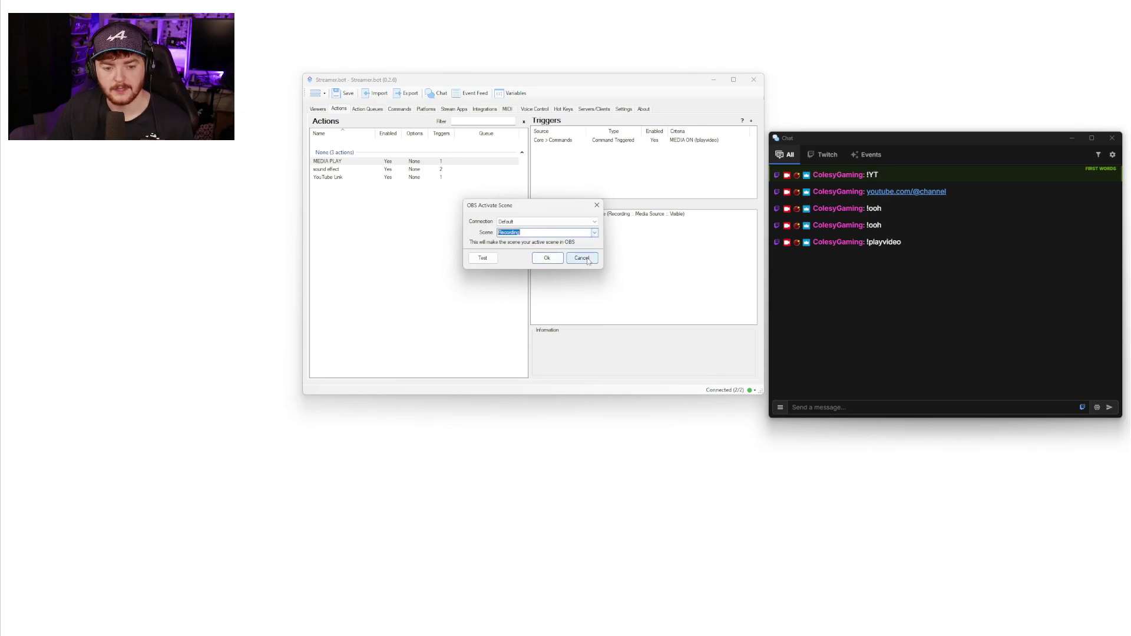
left_click(547, 257)
right_click(644, 169)
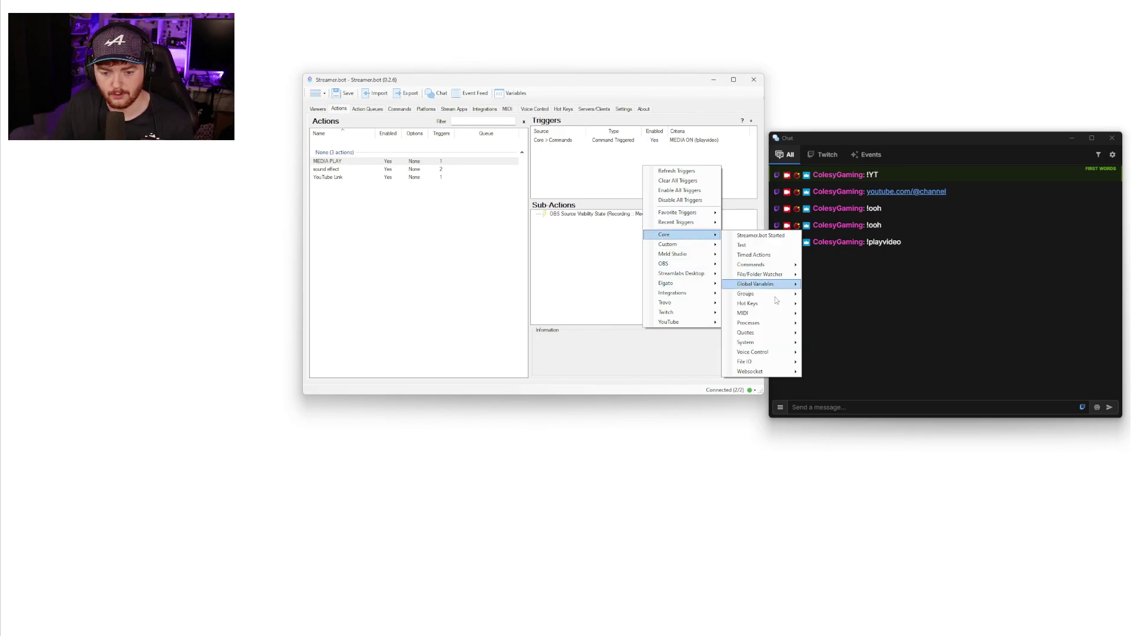
mouse_move(753, 352)
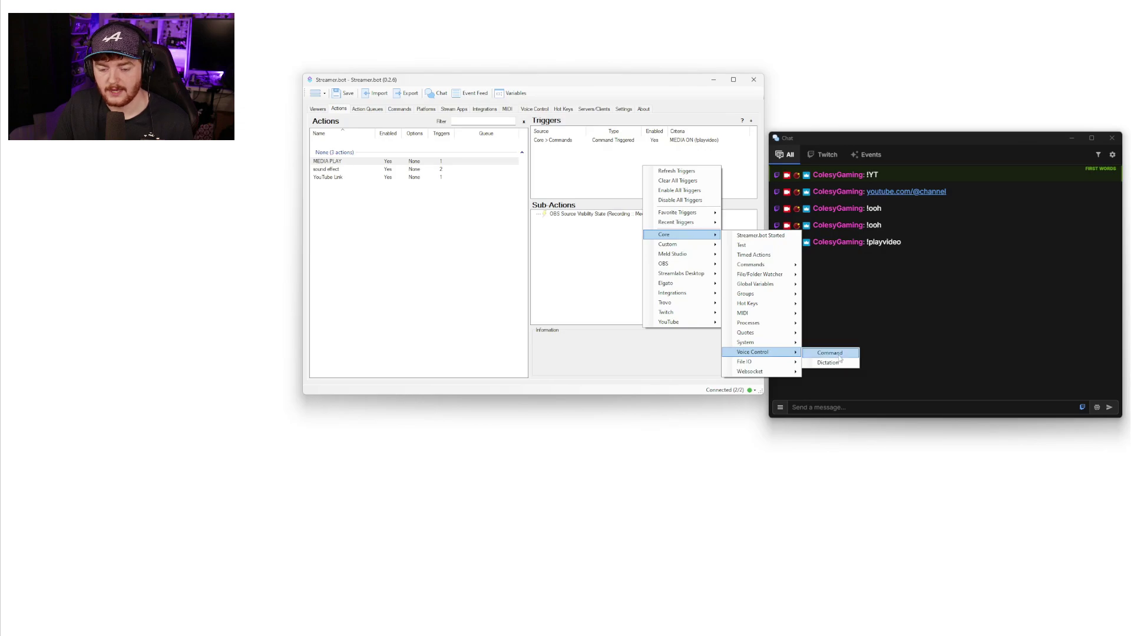
left_click(600, 274)
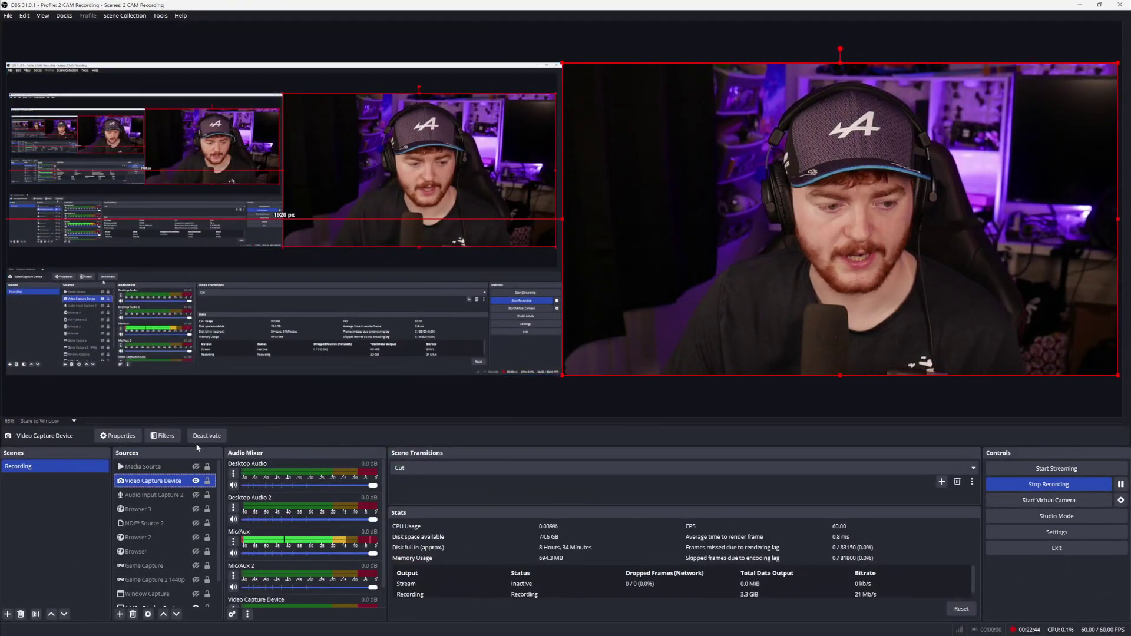
- Review the Video Capture Device's Colour Correction filter in OBS, then reopen its Filters window
right_click(189, 481)
left_click(210, 462)
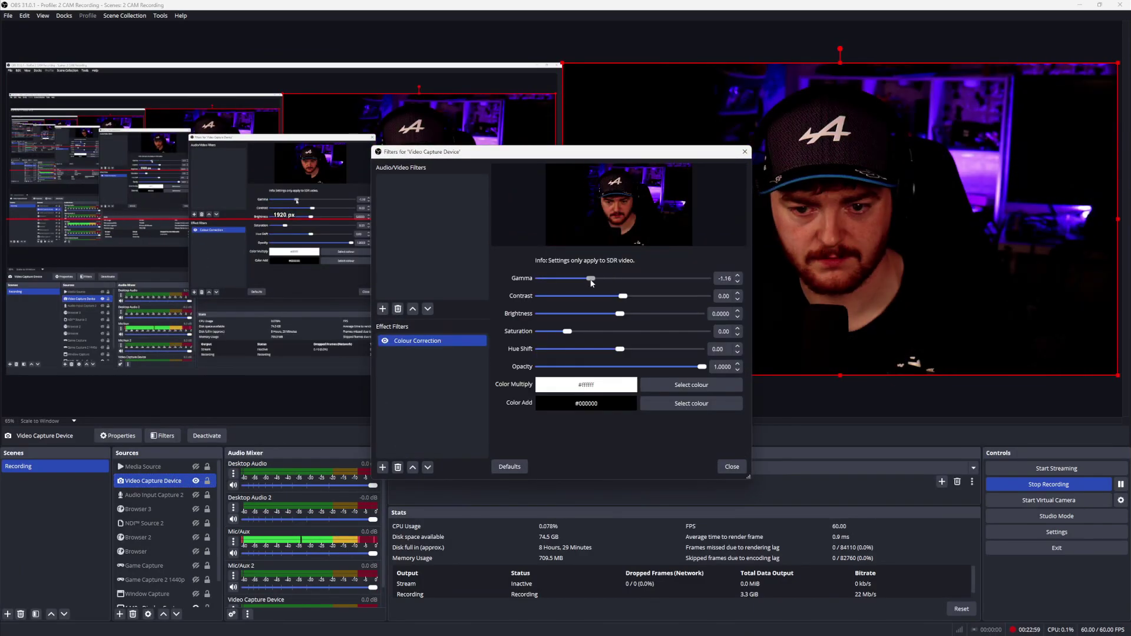
left_click(728, 467)
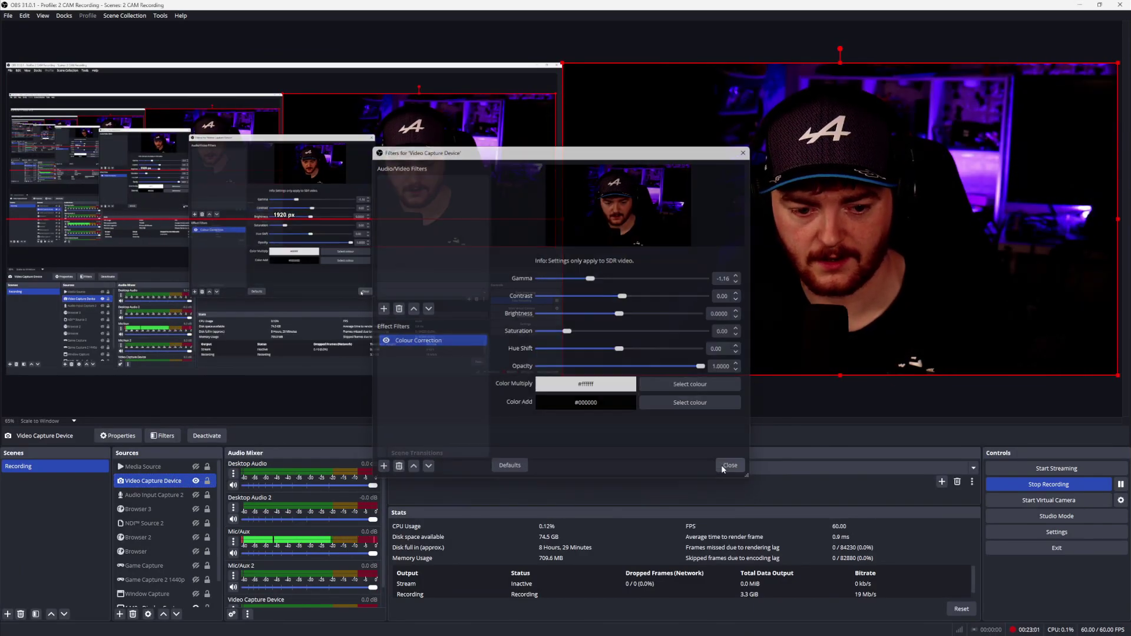
right_click(188, 480)
left_click(188, 467)
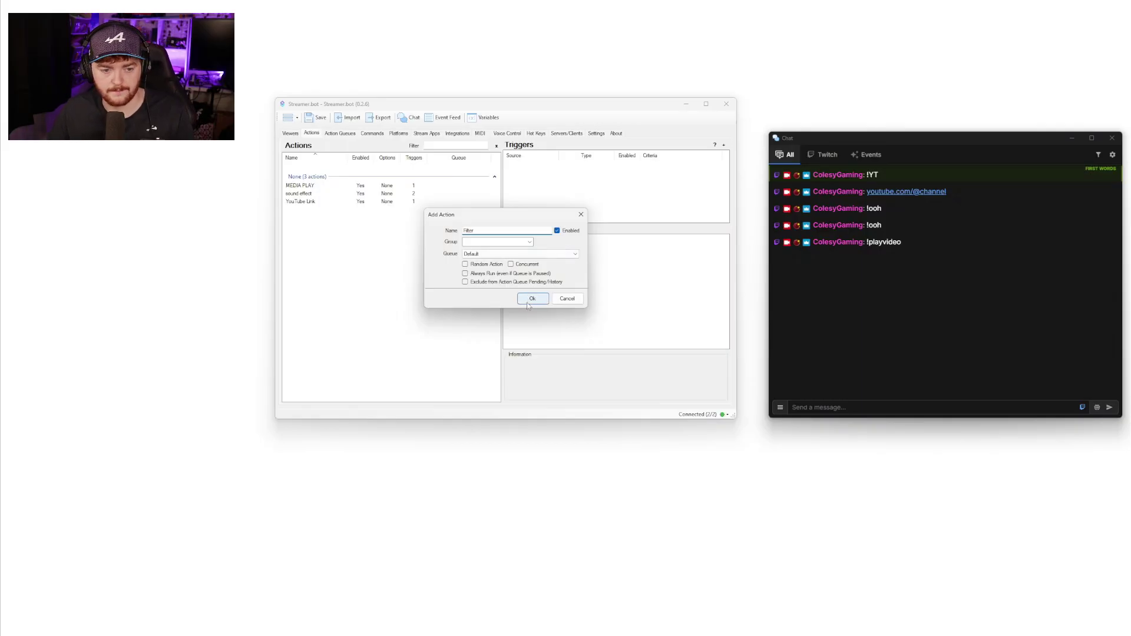
- Create the Filter action and add a random-filter state sub-action targeting Video Capture Device
left_click(533, 299)
right_click(563, 289)
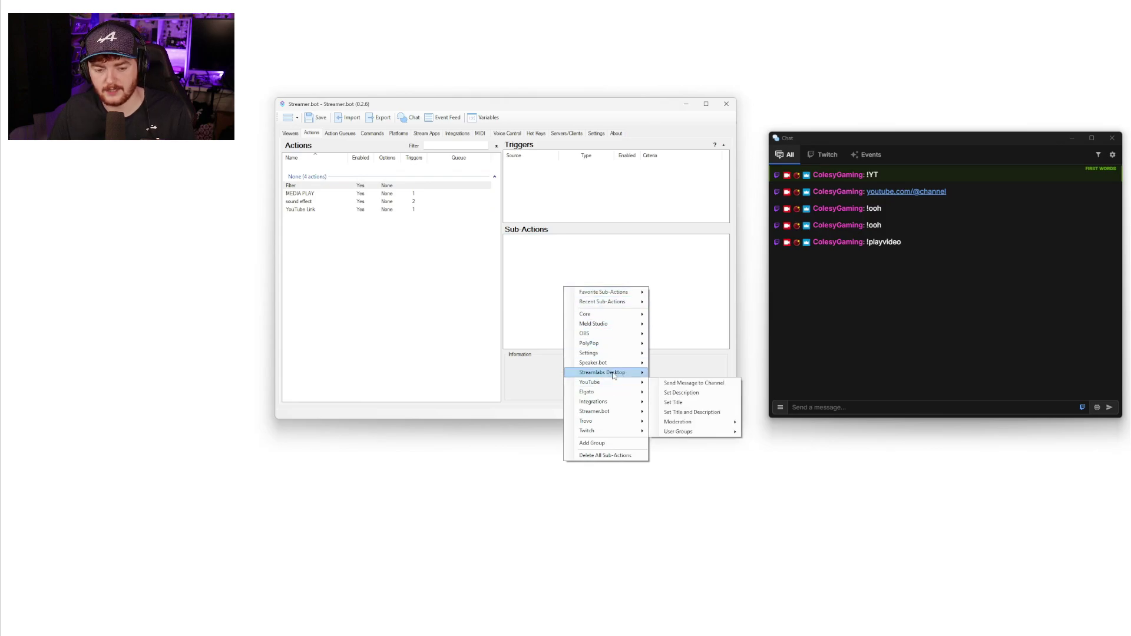
mouse_move(606, 334)
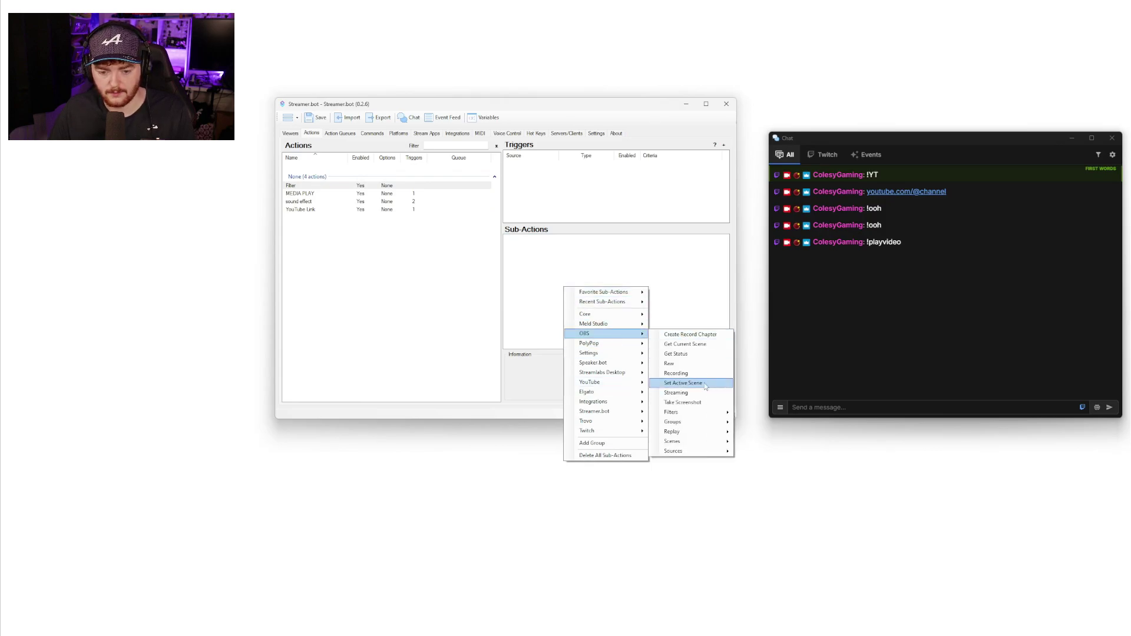
mouse_move(672, 412)
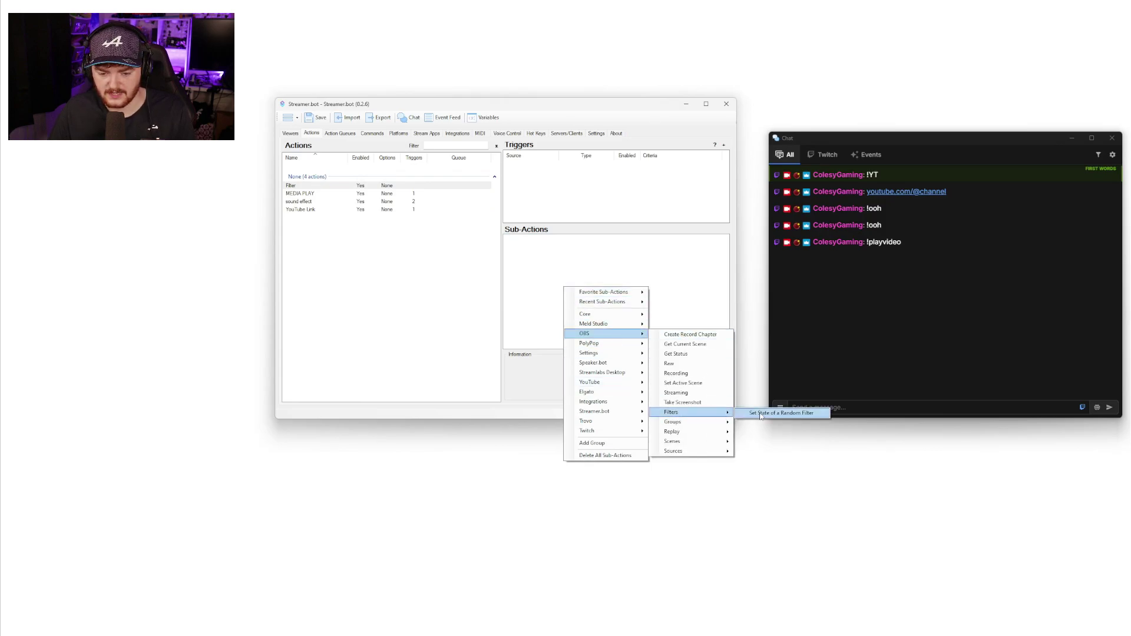
left_click(761, 414)
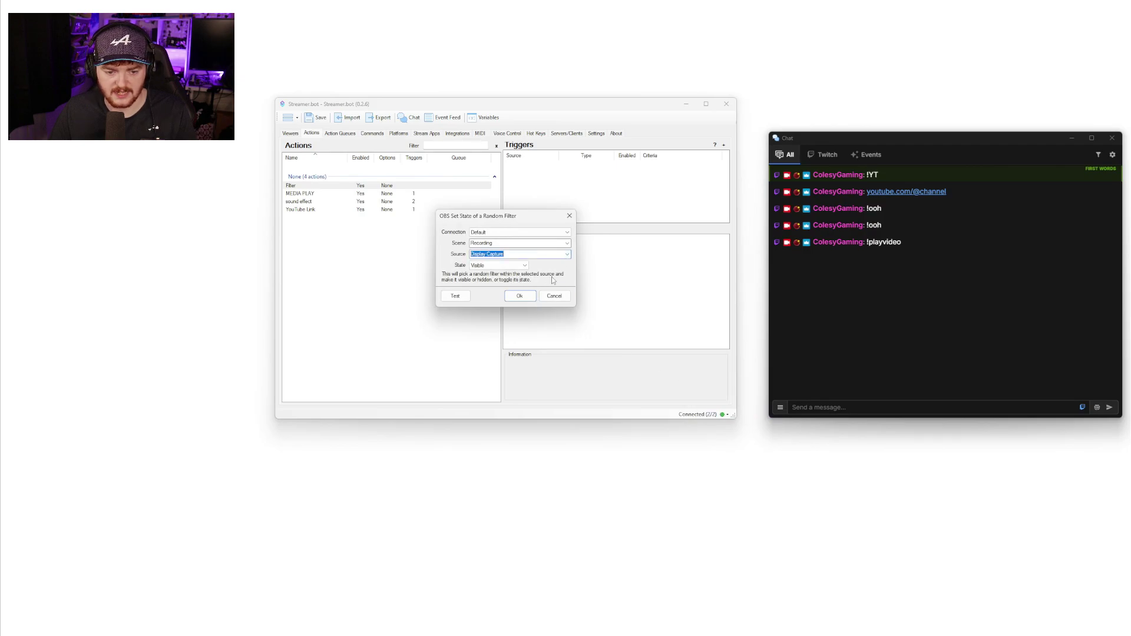
left_click(567, 255)
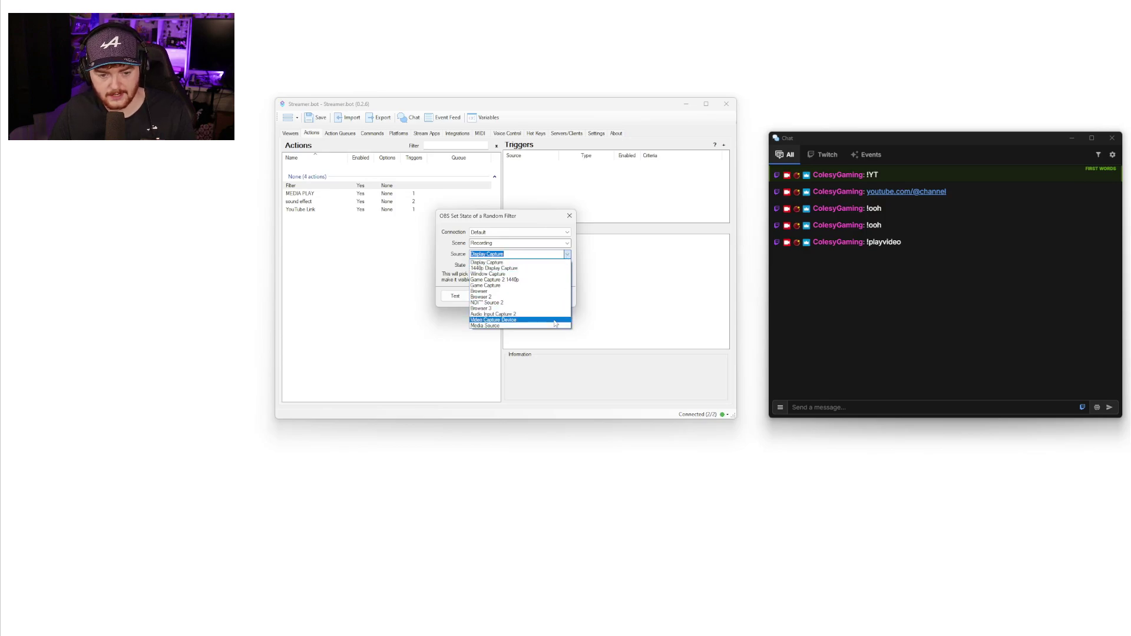
left_click(555, 320)
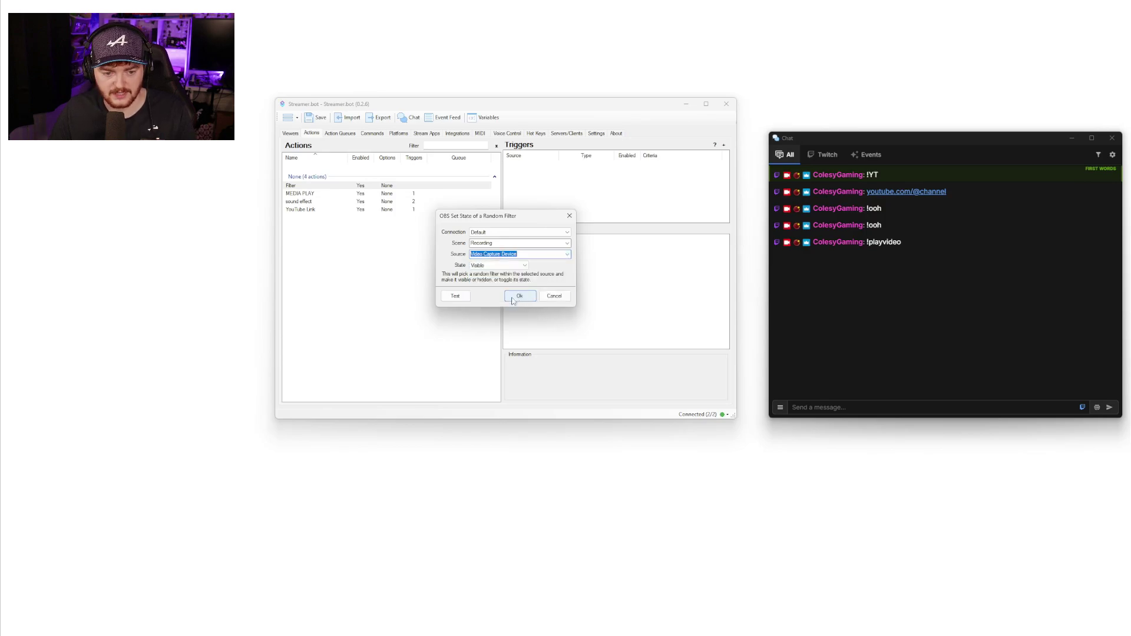
left_click(466, 301)
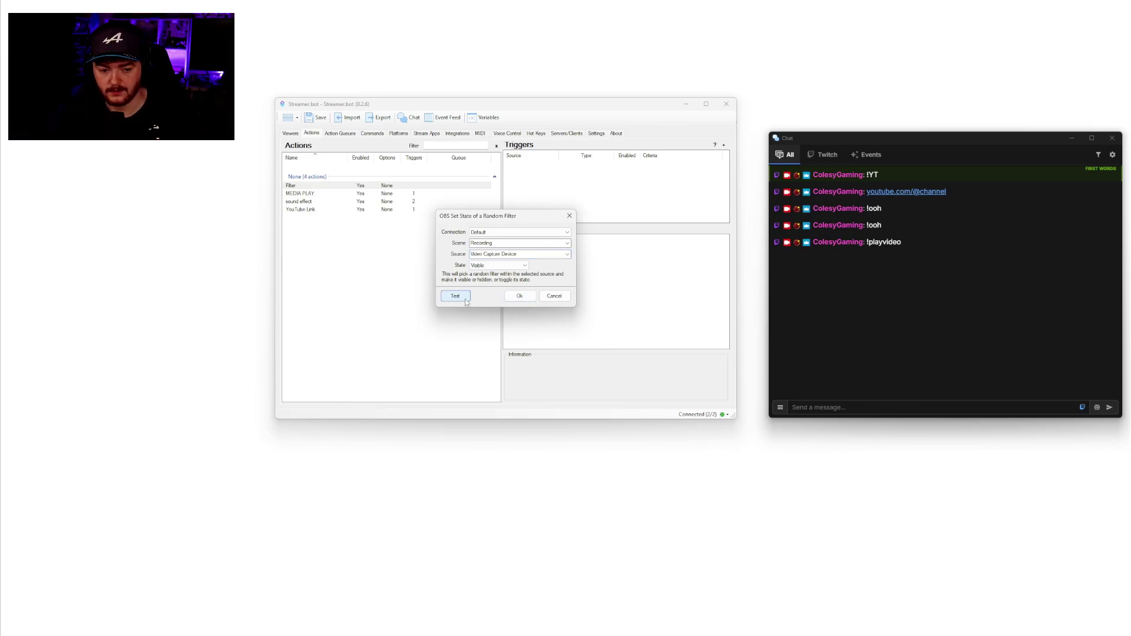
left_click(519, 296)
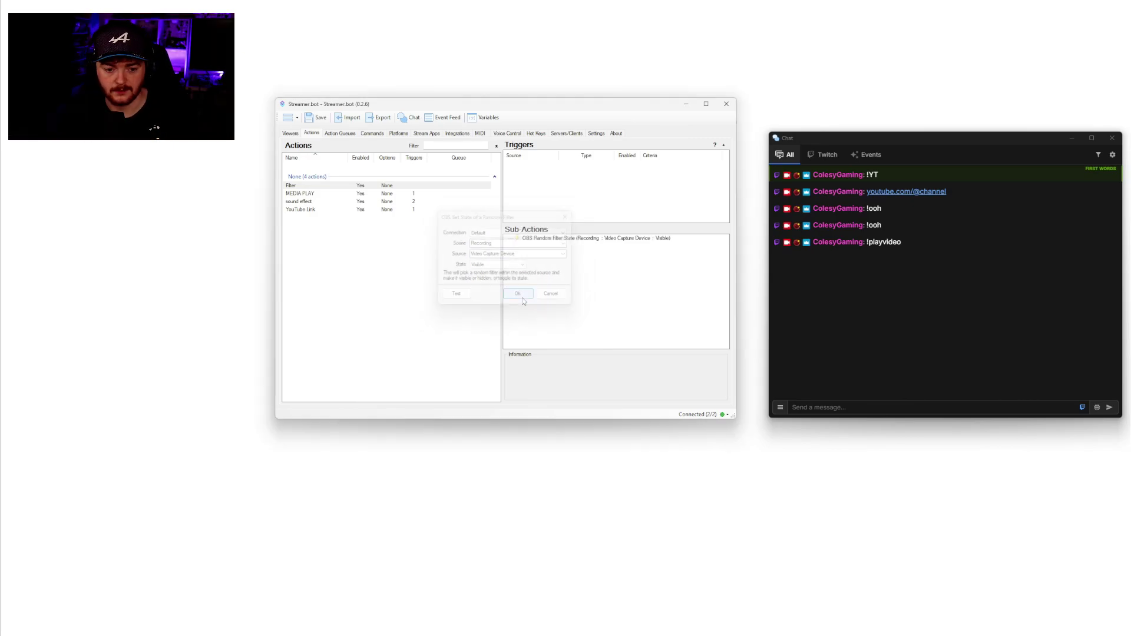
- Discard a duplicate sub-action and set the random-filter sub-action's state to Toggle
right_click(572, 286)
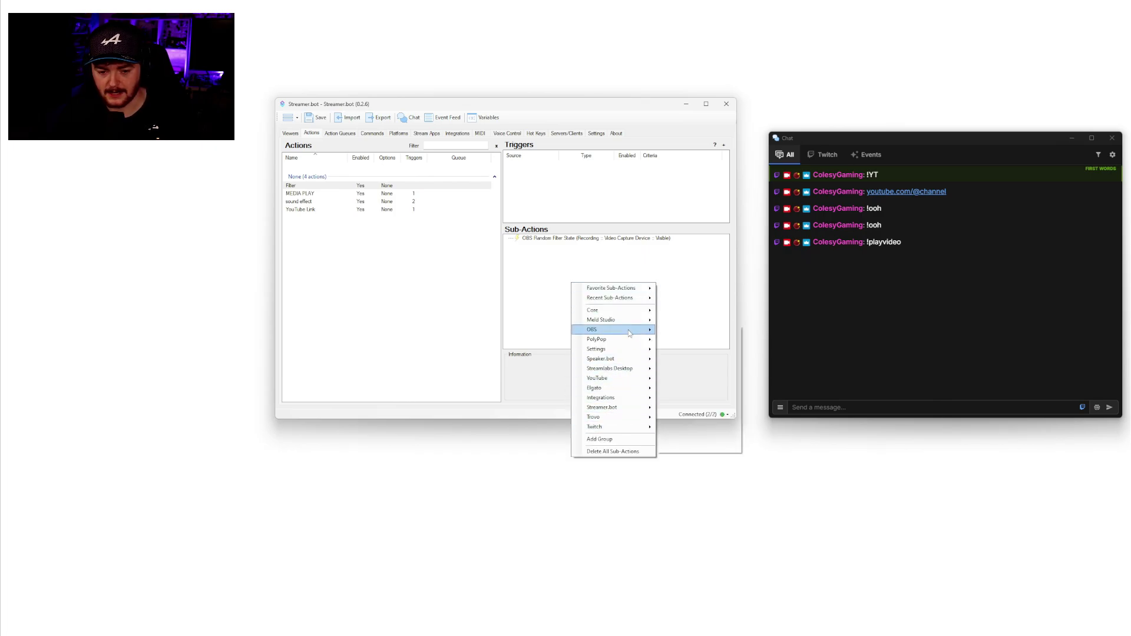
left_click(698, 389)
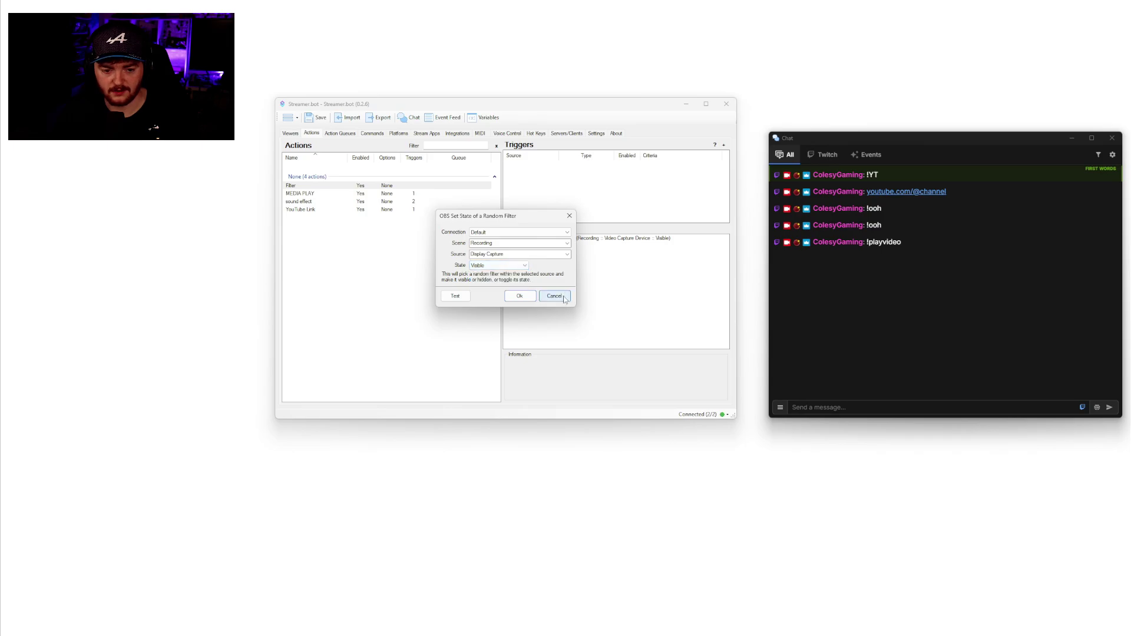
left_click(564, 297)
double_click(581, 240)
left_click(500, 265)
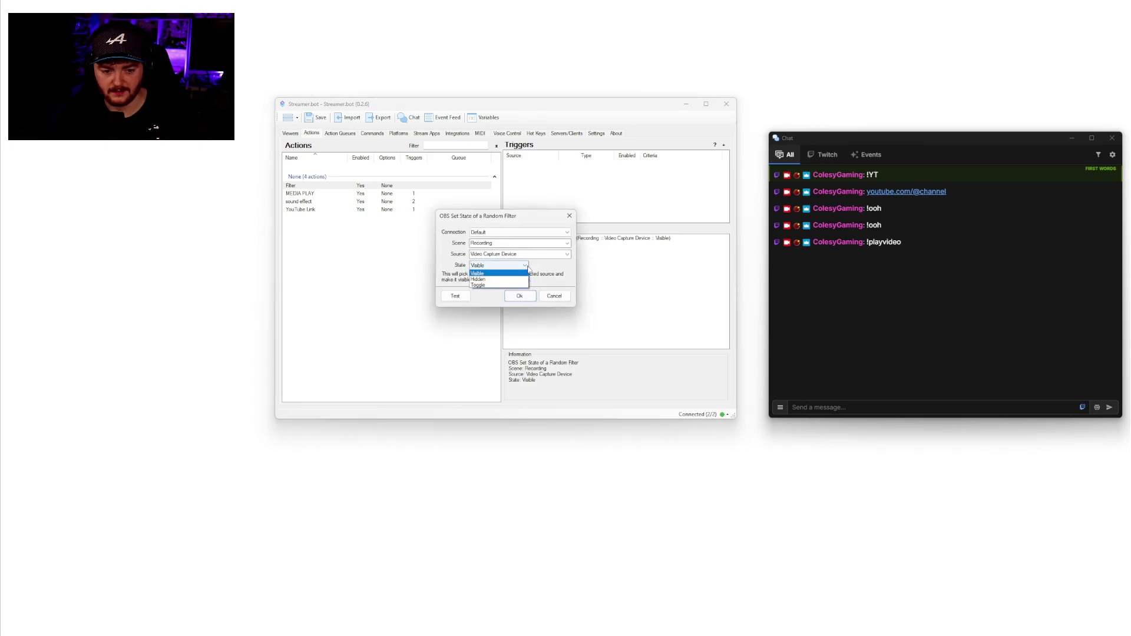
left_click(495, 283)
left_click(456, 296)
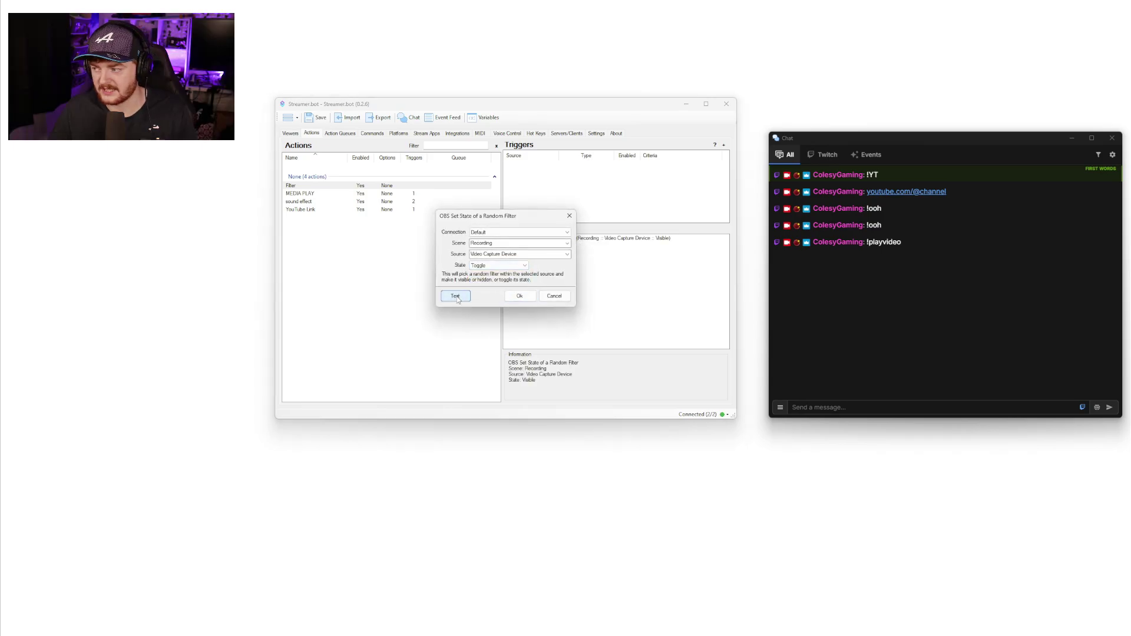
left_click(519, 296)
left_click(565, 213)
- Add a Core Timed Actions trigger using a new repeating timer named Filter
right_click(545, 182)
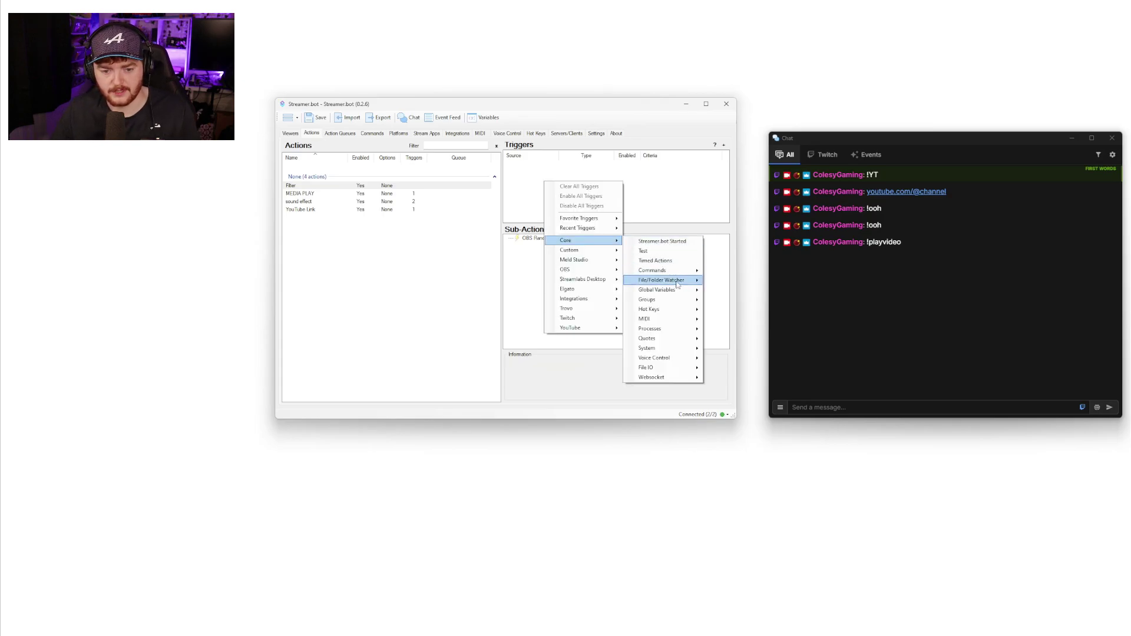
left_click(681, 262)
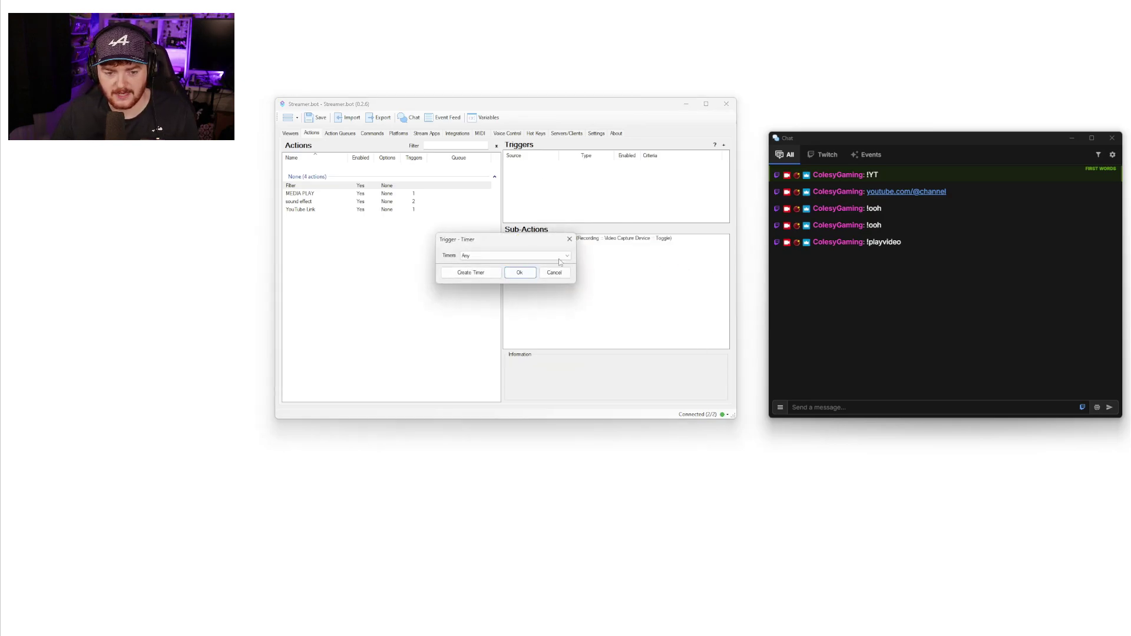
left_click(468, 271)
type("filter")
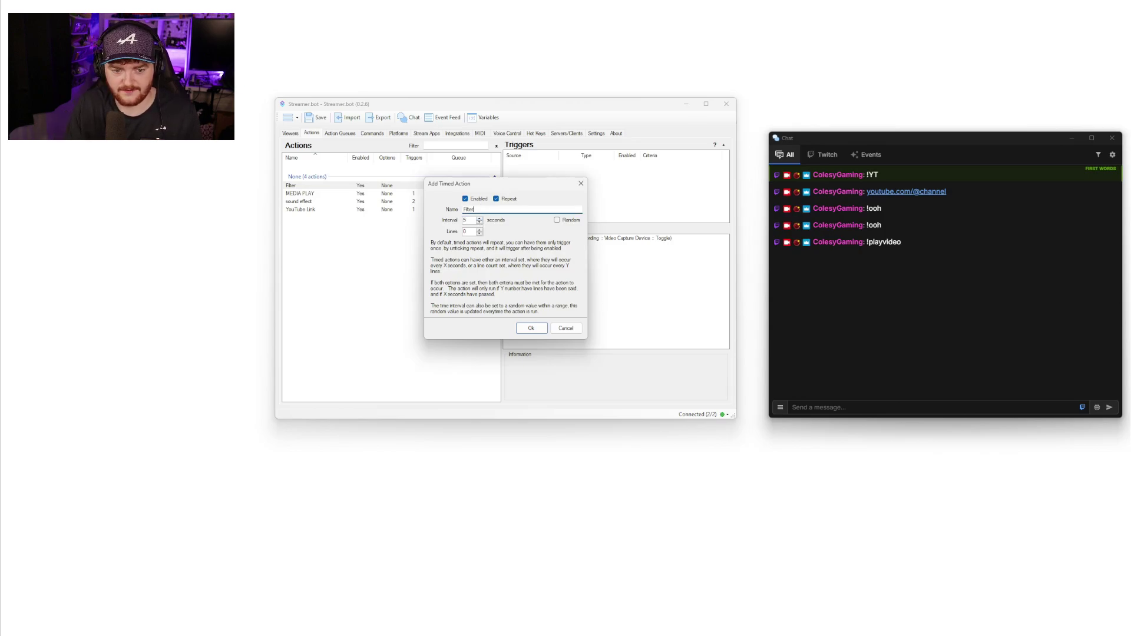
left_click(530, 329)
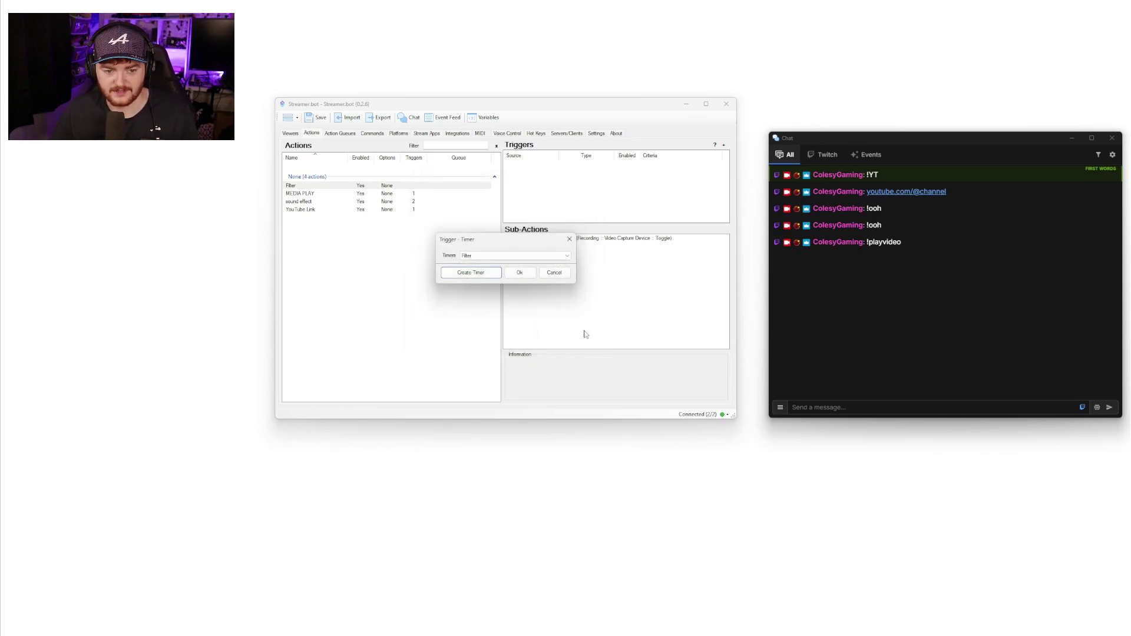
left_click(519, 274)
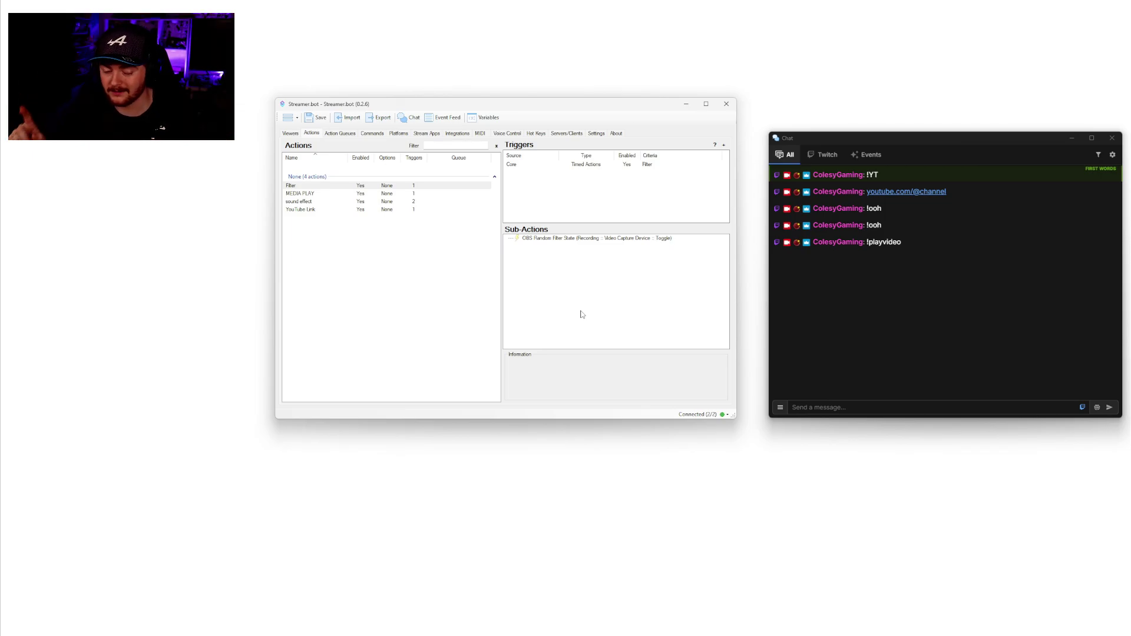
- Delete the Core / Timed Actions trigger from the Filter action
right_click(576, 168)
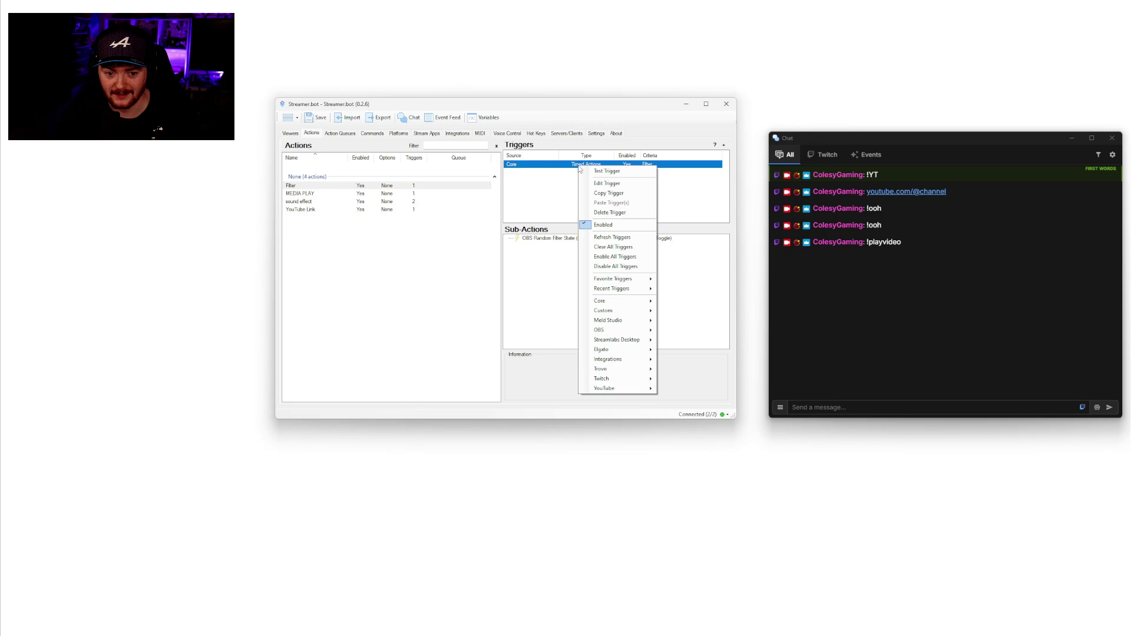
left_click(612, 213)
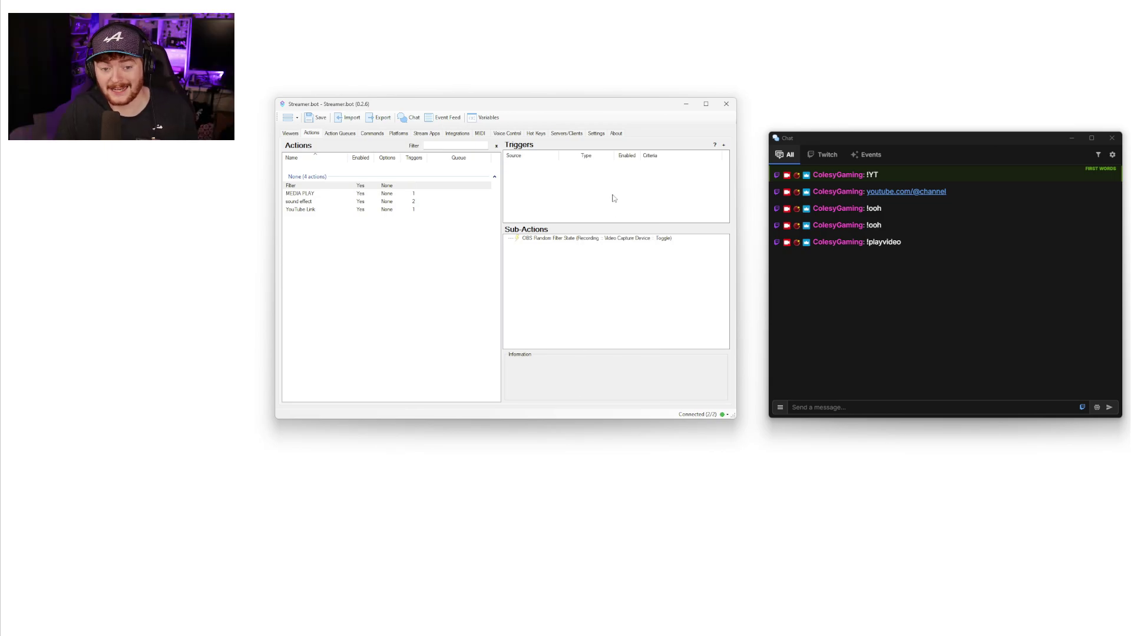